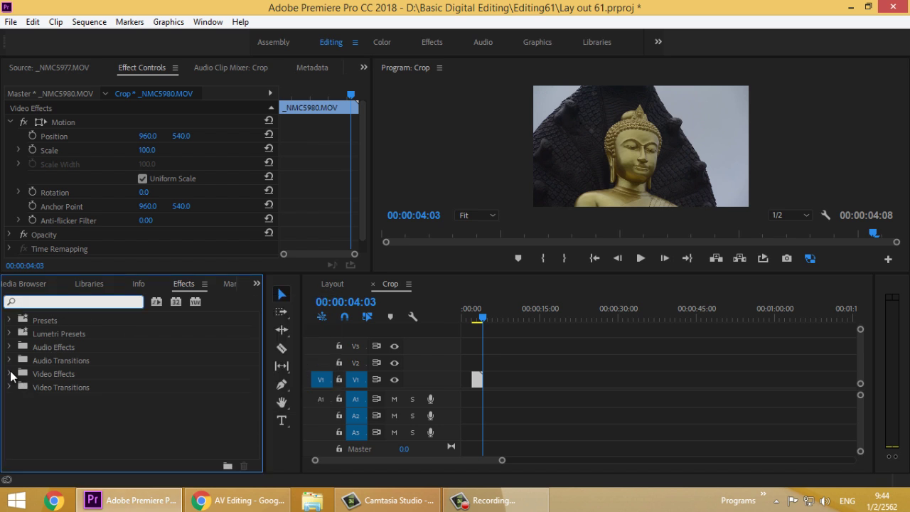
- Look through the Video Effects folders, including Distort, for the Crop effect
left_click(10, 374)
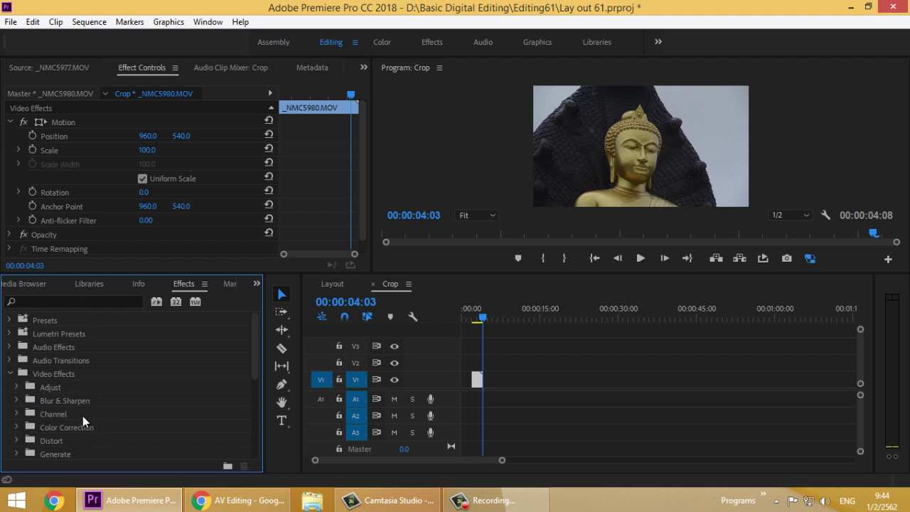
scroll(82, 417, "down", 1)
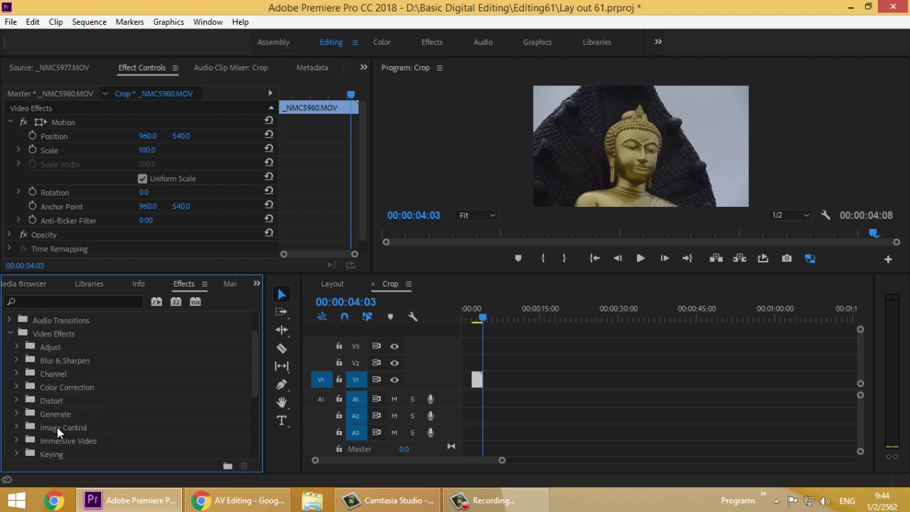
left_click(17, 402)
scroll(162, 400, "down", 2)
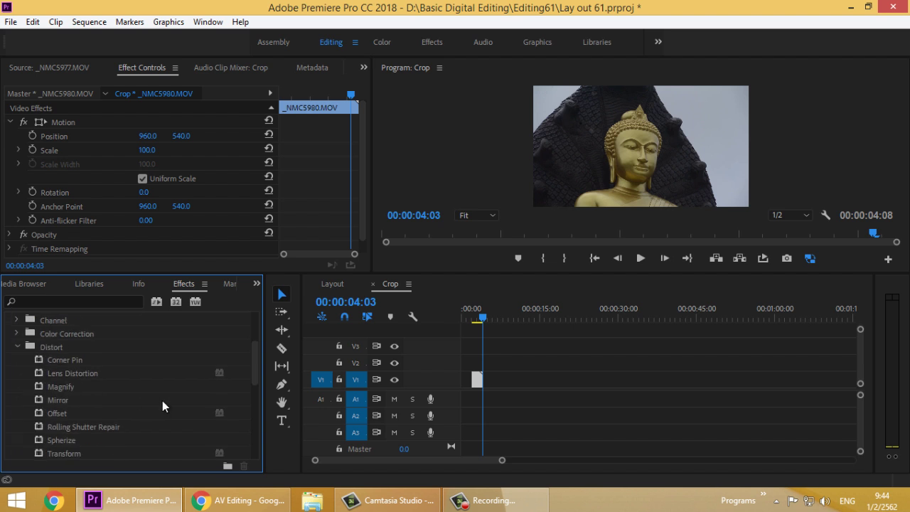
scroll(163, 400, "up", 1)
scroll(158, 398, "up", 2)
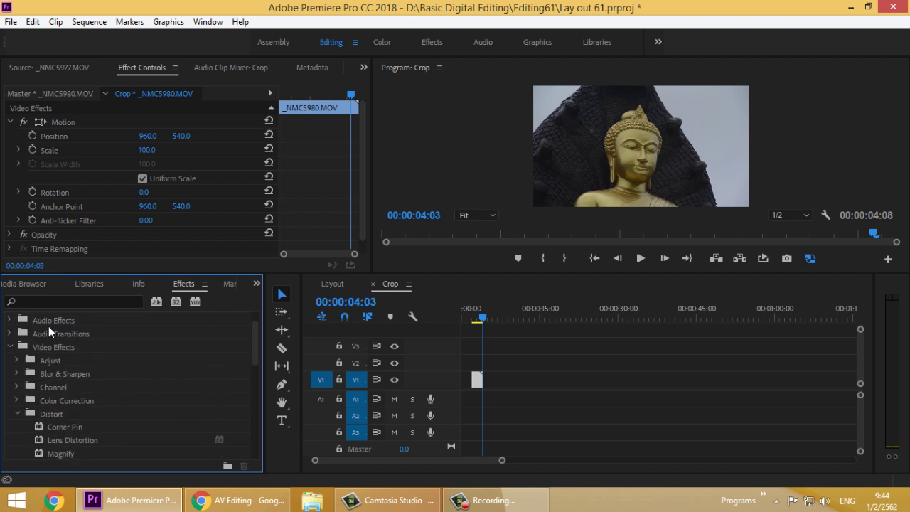
- Search the effects for "crop" and apply the Crop effect to the _NMC5980.MOV clip
left_click(53, 298)
type("cr")
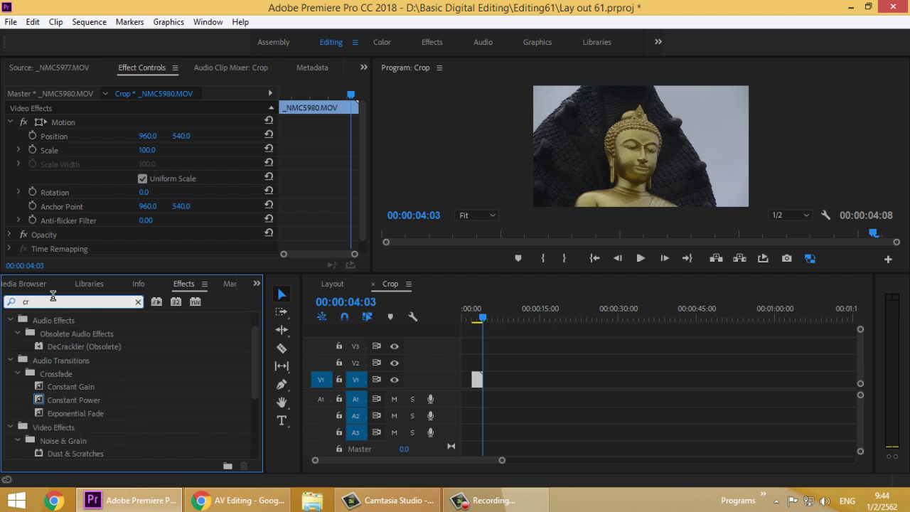
type("op")
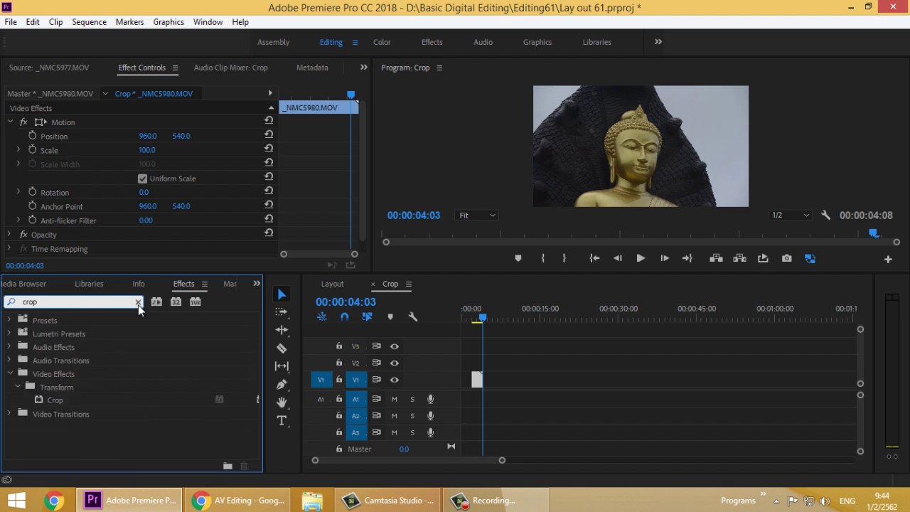
left_click(53, 399)
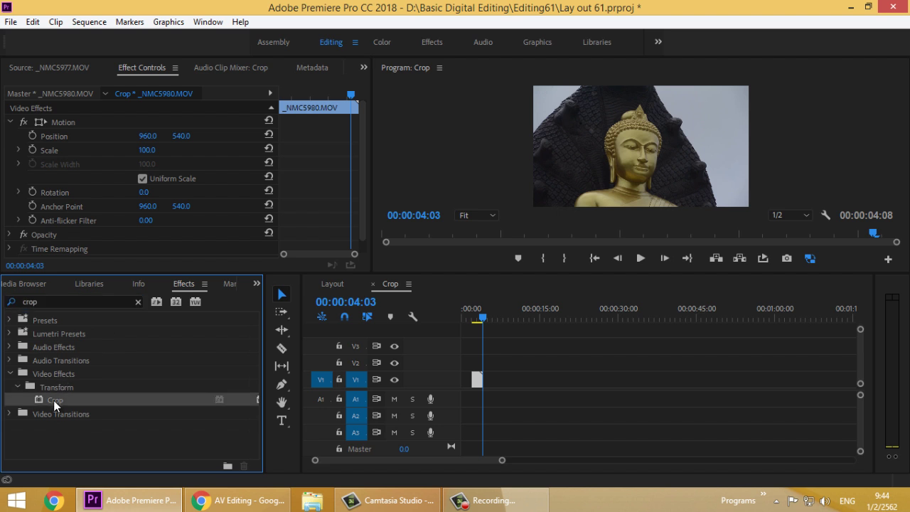
left_click_drag(60, 399, 104, 253)
left_click_drag(366, 126, 373, 200)
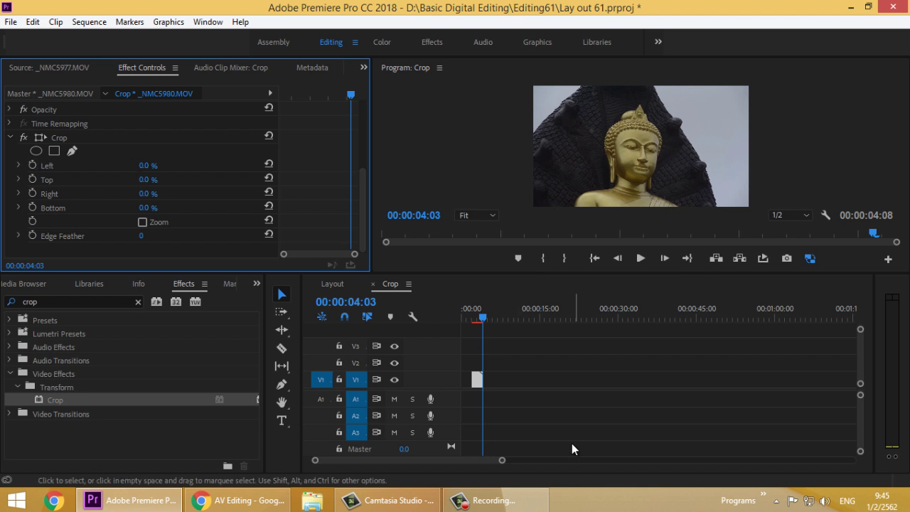
- With the playhead at 00:00:03:15, set the Crop effect's Left and Right values to 33.0% each
left_click(482, 320)
left_click_drag(482, 320, 485, 320)
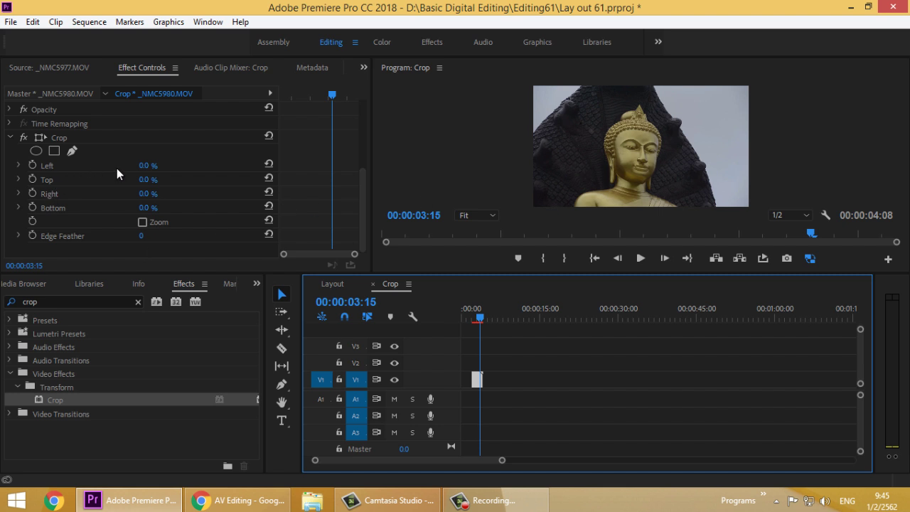
left_click_drag(147, 165, 172, 171)
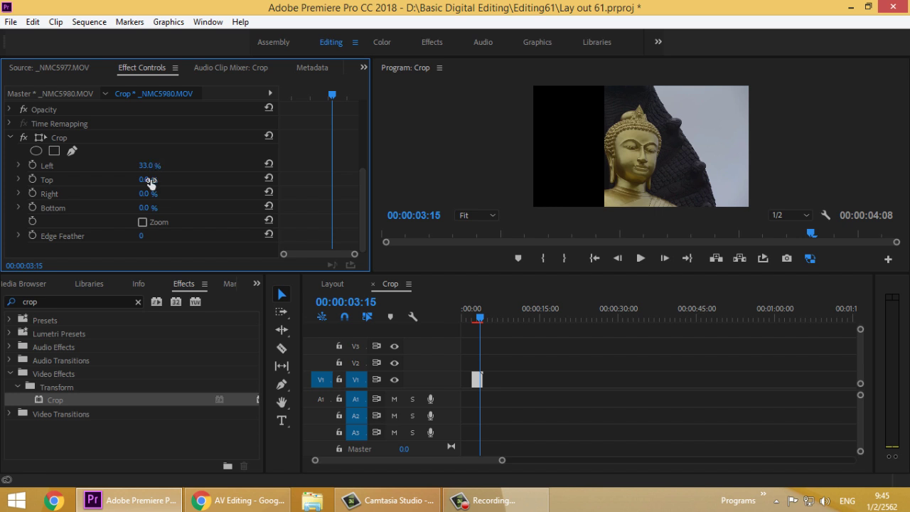
left_click_drag(149, 196, 116, 197)
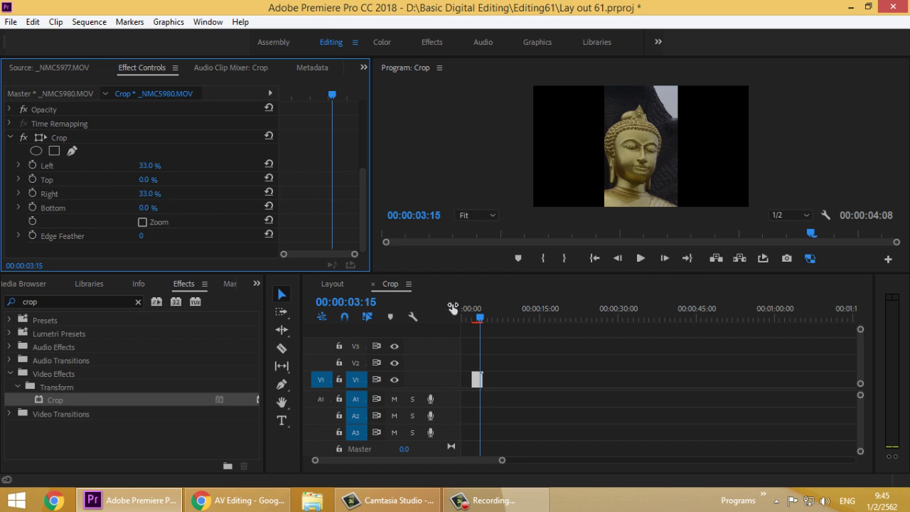
- At the clip's start, 00:00:02:04, turn on Position keyframing and set the vertical position to 1616.0
left_click(474, 318)
left_click_drag(474, 319, 477, 322)
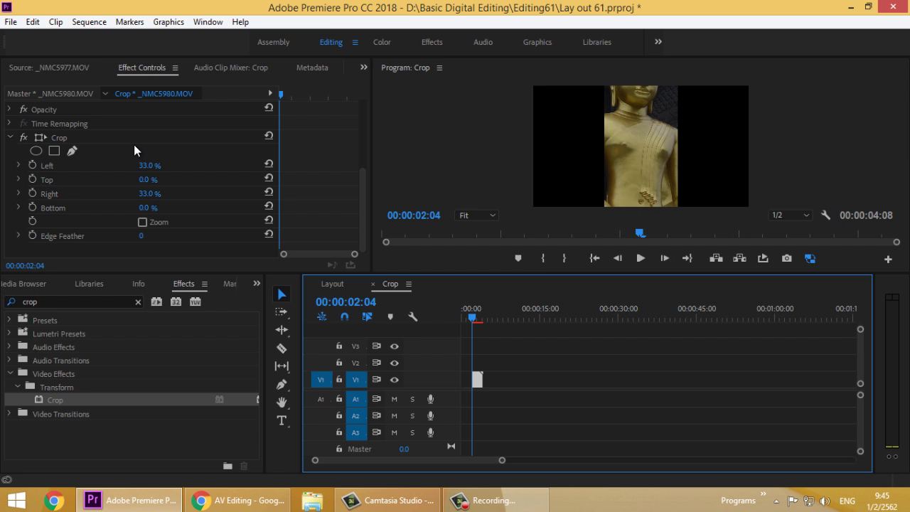
left_click(498, 500)
left_click(745, 349)
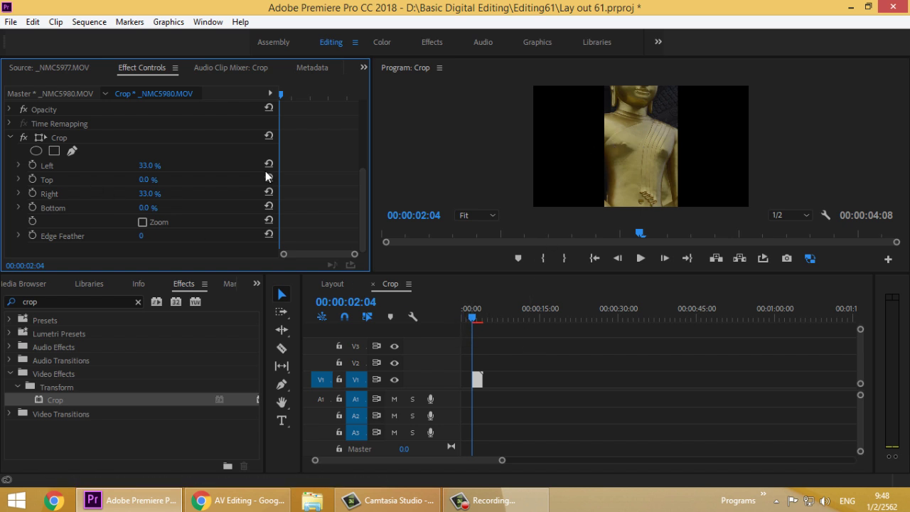
left_click_drag(363, 200, 359, 119)
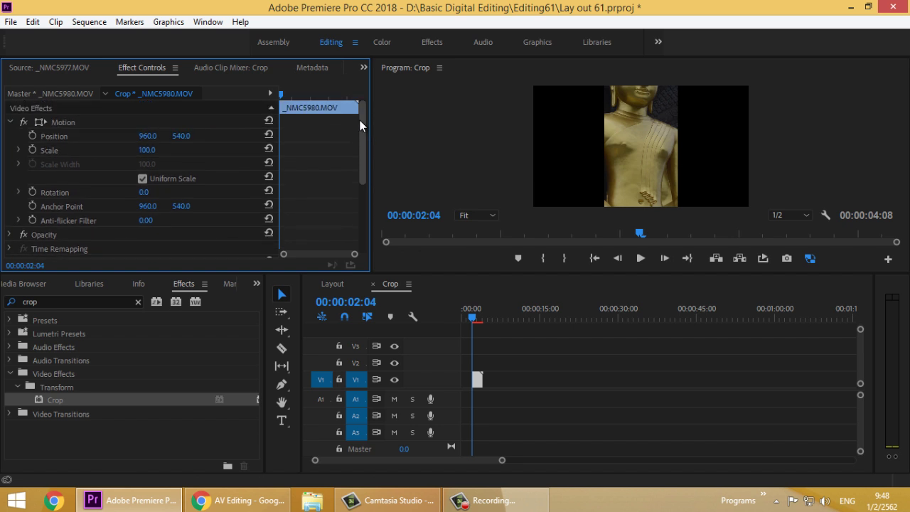
left_click(33, 136)
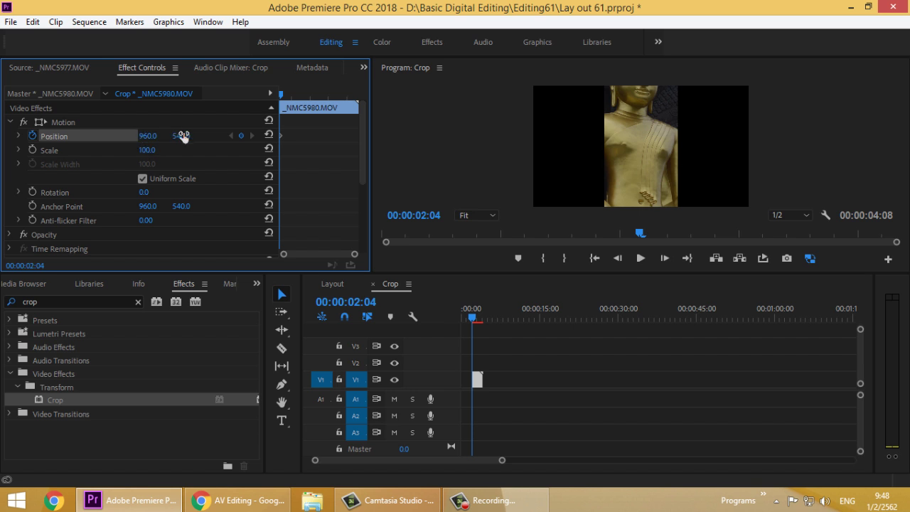
left_click_drag(180, 140, 189, 201)
left_click_drag(477, 320, 476, 318)
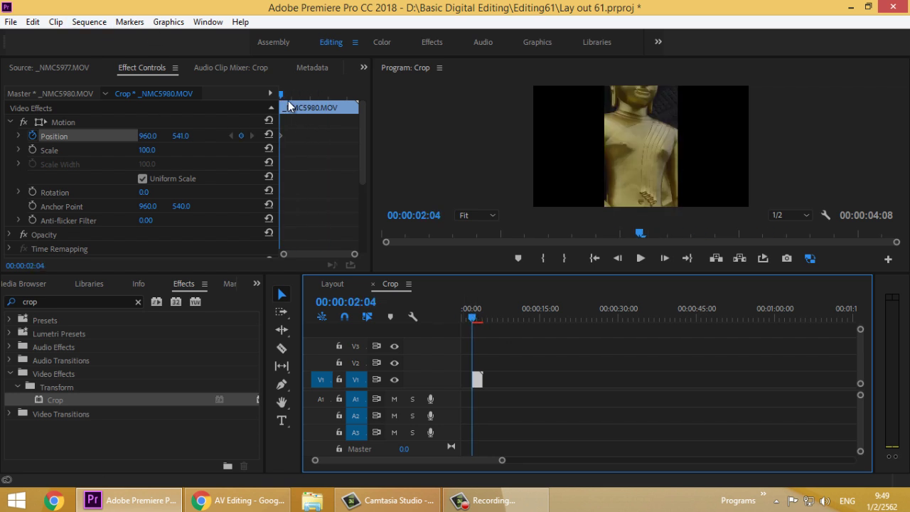
mouse_move(182, 136)
left_mouse_down()
mouse_move(90, 145)
mouse_move(407, 138)
mouse_move(154, 156)
mouse_move(177, 154)
mouse_move(184, 135)
left_mouse_up()
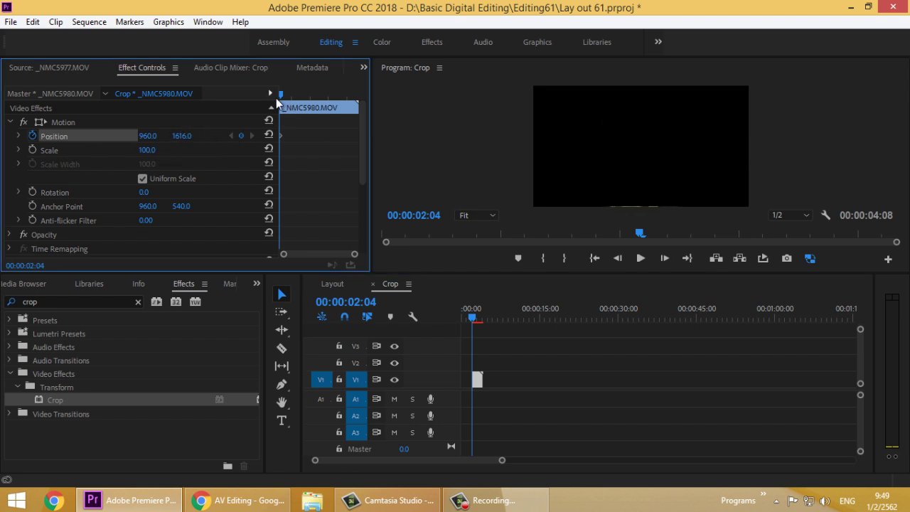
- Play the clip through and step the playhead back to the start of the clip
key("space")
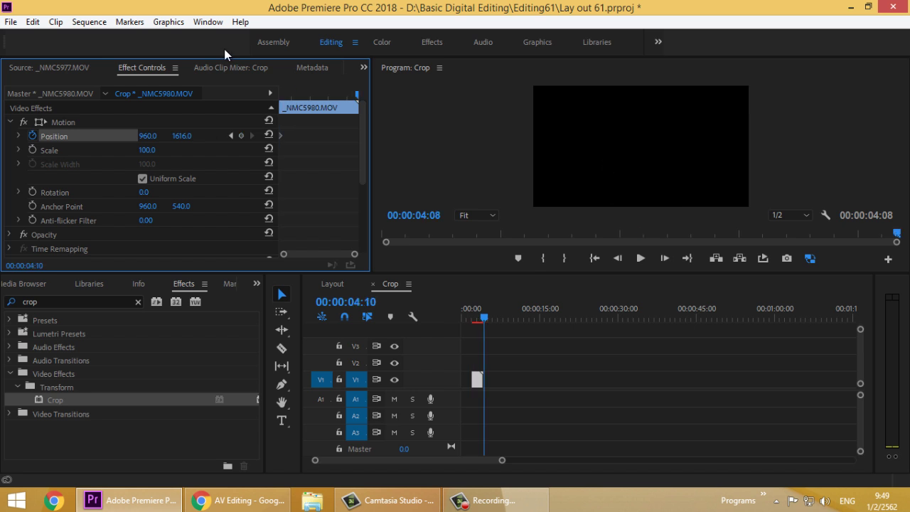
key("Left")
key("Left")
key("Left")
key("Left")
key("Left")
key("Left")
key("Left")
key("Left")
key("Left")
key("Left")
key("Left")
key("Left")
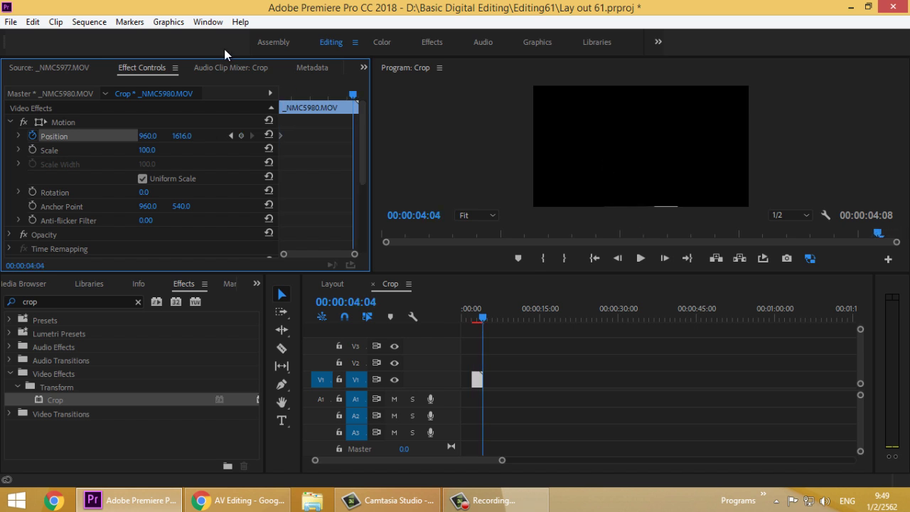
key("Left")
key("Left")
key("Left")
key("Left")
key("Left")
key("Left")
key("Left")
key("Left")
key("Left")
key("Left")
key("Left")
key("Left")
key("Left")
key("Left")
key("Left")
key("Left")
key("Left")
key("Left")
key("Left")
key("Left")
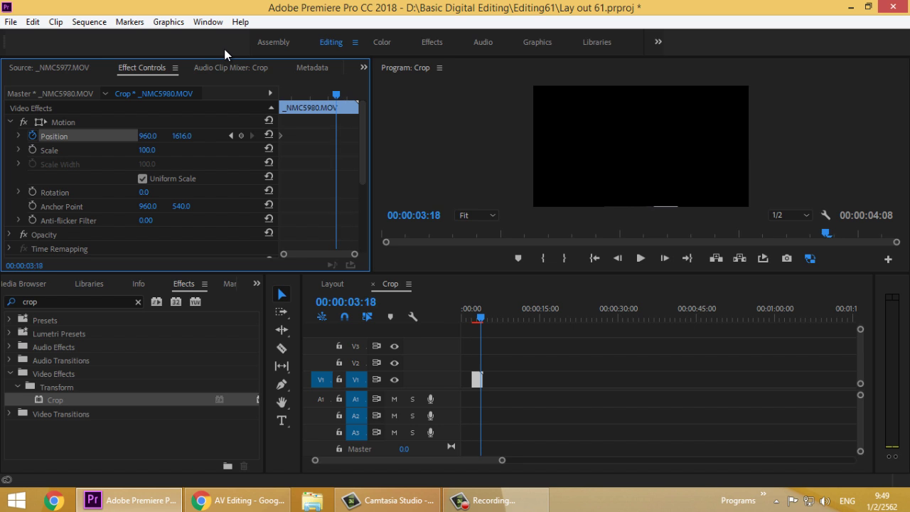
key("Left")
key("Left")
key("Left")
key("Left")
key("Left")
key("Left")
key("Left")
key("Left")
key("Left")
key("Left")
key("Left")
key("Left")
key("Left")
key("Left")
key("Left")
key("Left")
key("Left")
key("Left")
key("Left")
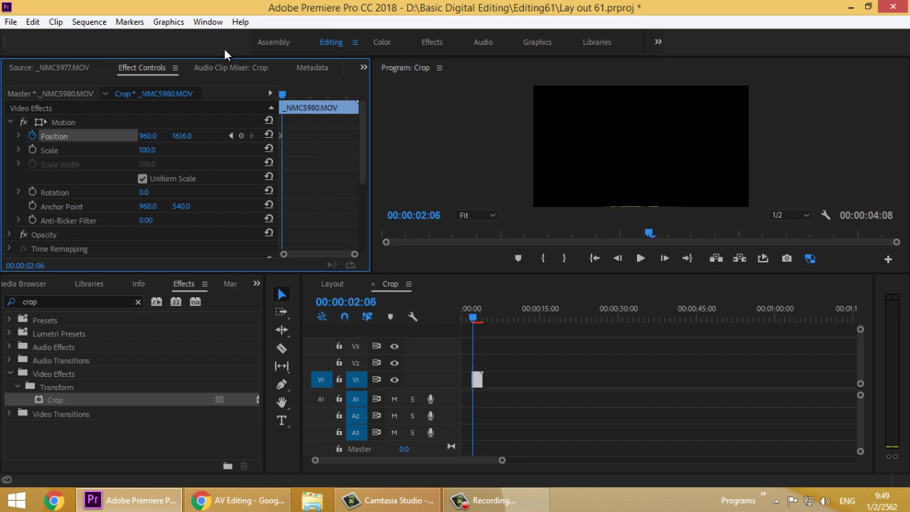
- Advance the playhead to 00:00:02:12 and add a Position keyframe with a vertical value of 541.0
key("Right")
key("Right")
key("Right")
key("Right")
key("Right")
key("Right")
key("Right")
key("Right")
key("Right")
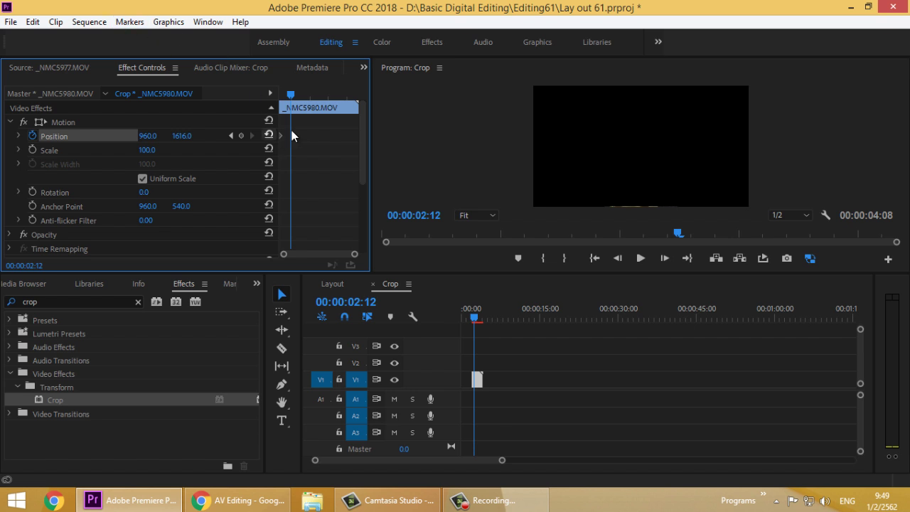
mouse_move(181, 136)
left_mouse_down()
mouse_move(8, 149)
mouse_move(180, 141)
left_mouse_up()
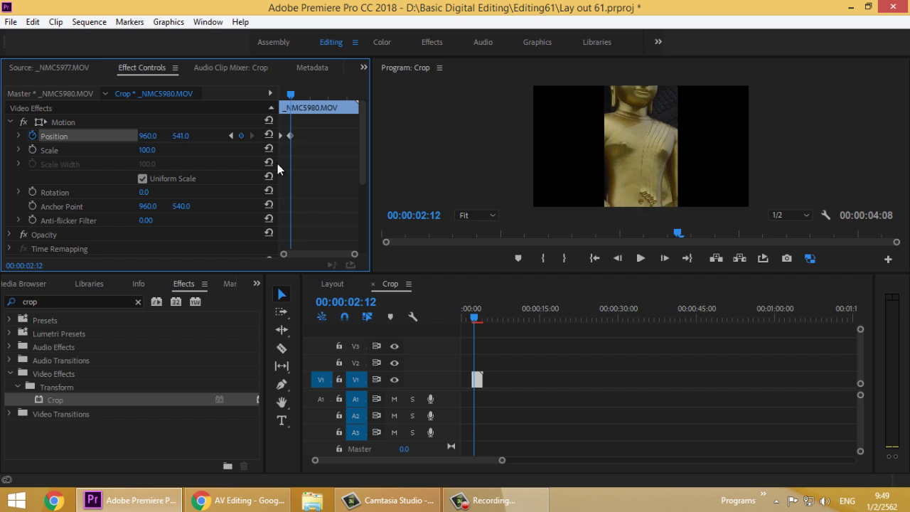
- Return to the clip's start and play the clip to preview the upward slide-in motion
key("Left")
key("Left")
key("Left")
key("Left")
key("Left")
key("Left")
key("Left")
key("Left")
key("Left")
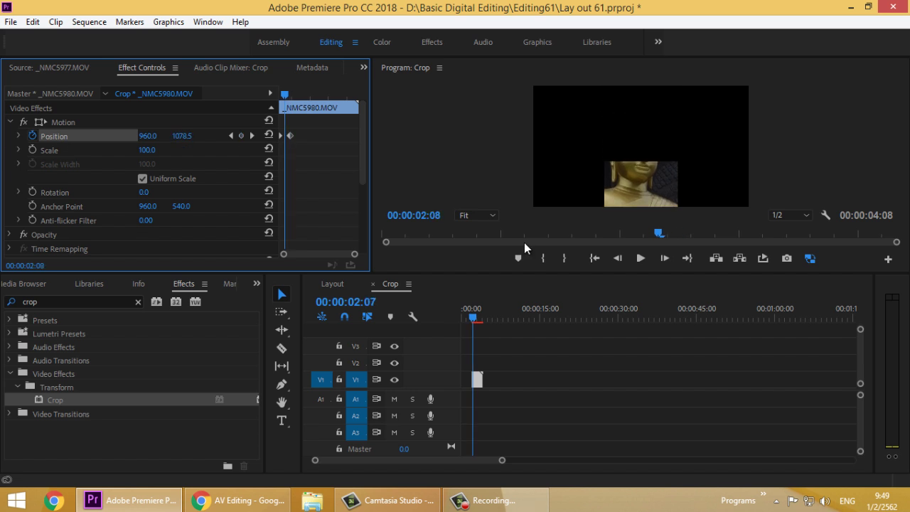
key("space")
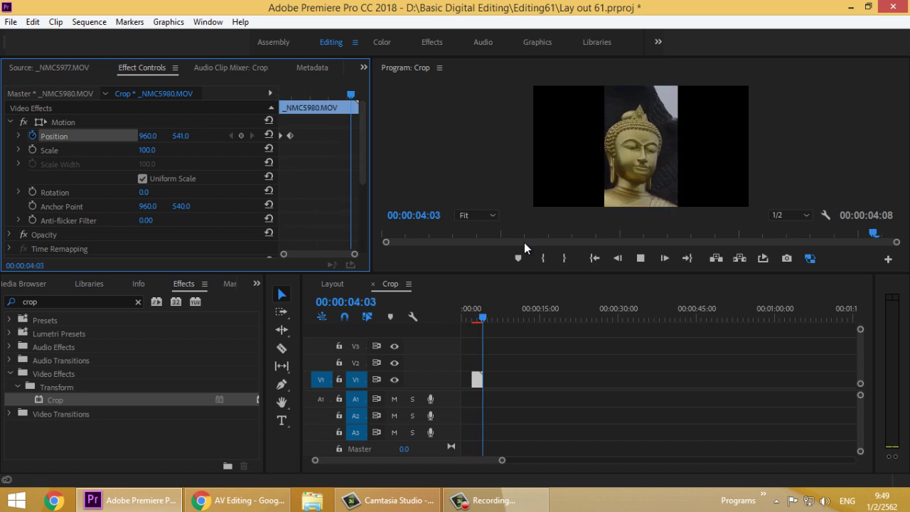
key("Left")
key("Left")
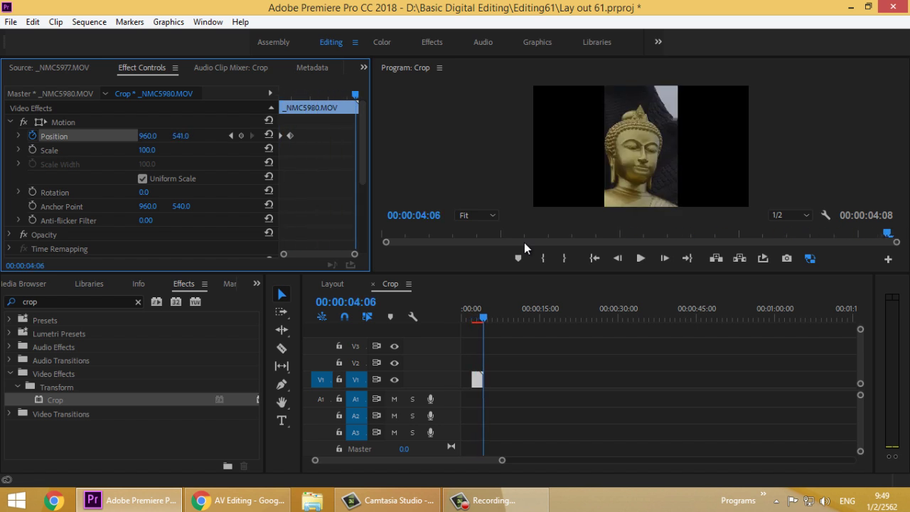
- Mark the sequence's In point at 00:00:02:04 and its Out point at 00:00:04:08, spanning the _NMC5980.MOV clip
left_click_drag(483, 319, 477, 326)
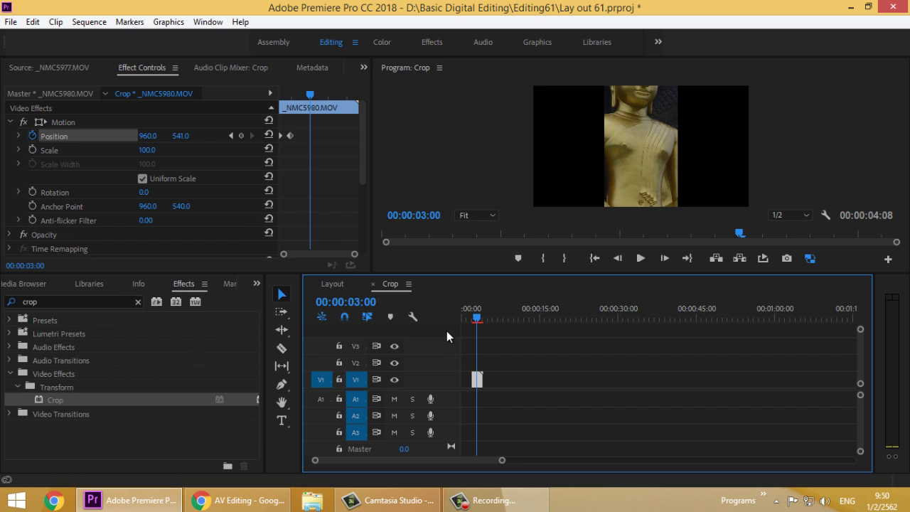
left_click_drag(505, 461, 351, 460)
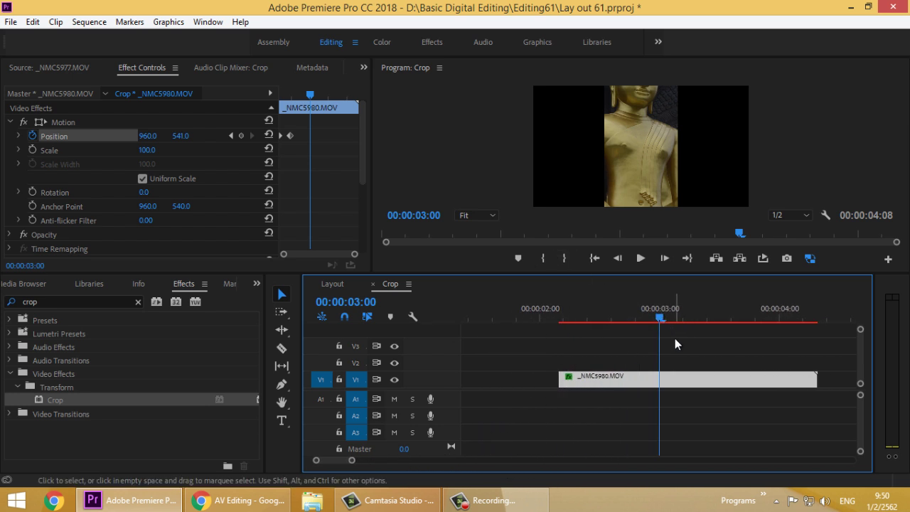
left_click(640, 320)
left_click_drag(619, 326, 563, 325)
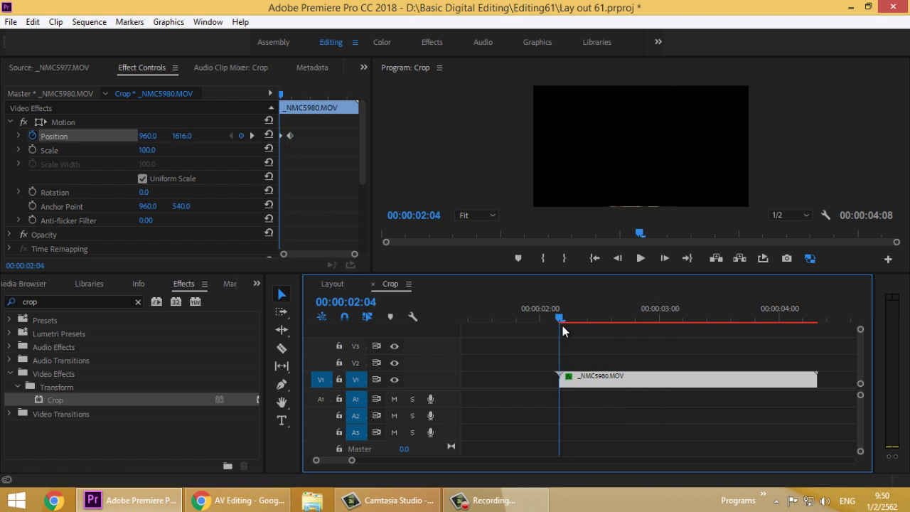
left_click(543, 258)
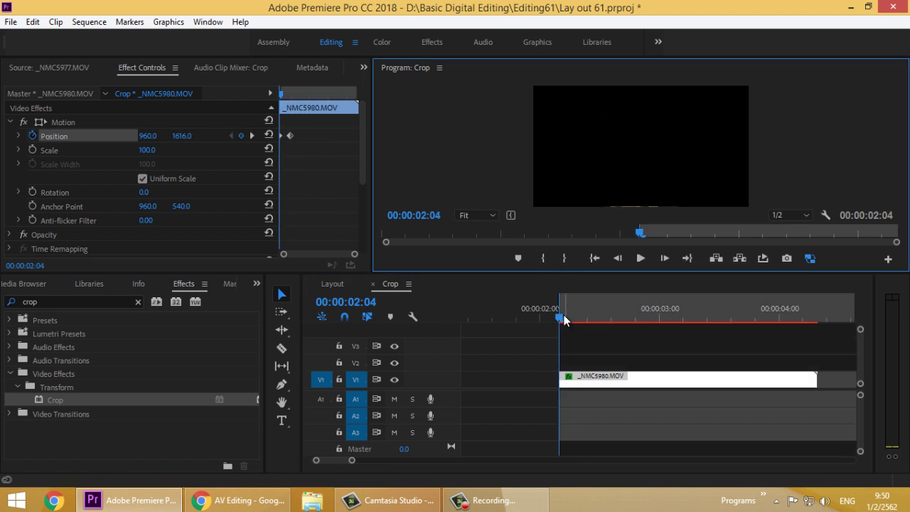
left_click_drag(779, 317, 811, 331)
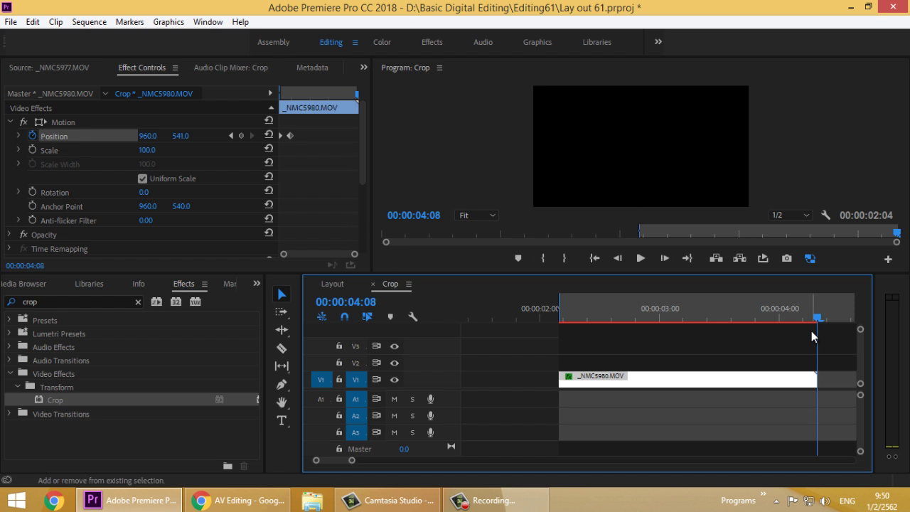
left_click(564, 258)
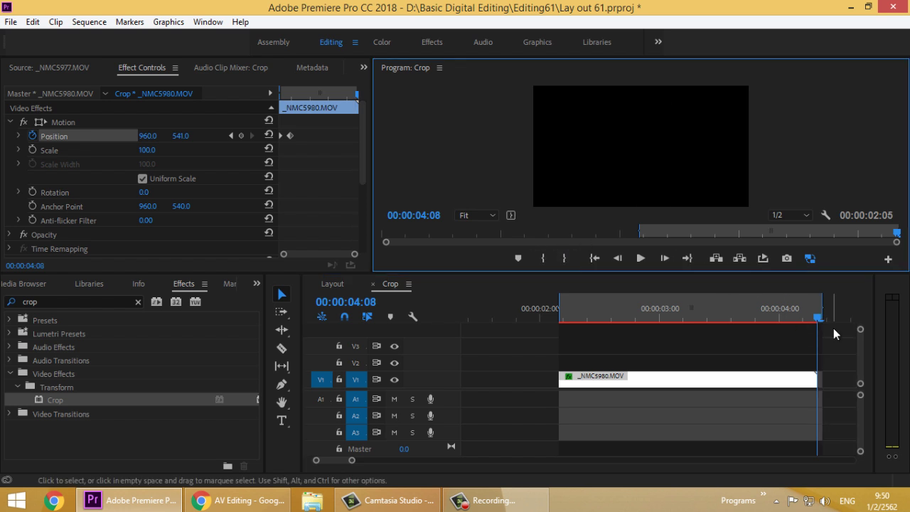
- Set the first Position keyframe's vertical value to 1630.0 and check the motion up to 00:00:02:12
mouse_move(819, 320)
left_mouse_down()
mouse_move(559, 327)
mouse_move(599, 325)
left_mouse_up()
left_click_drag(561, 333, 560, 328)
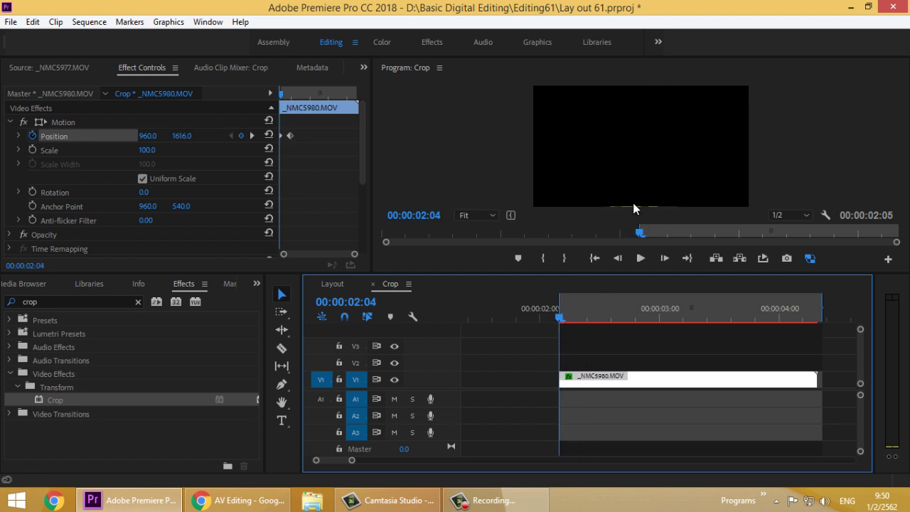
left_click_drag(182, 136, 189, 142)
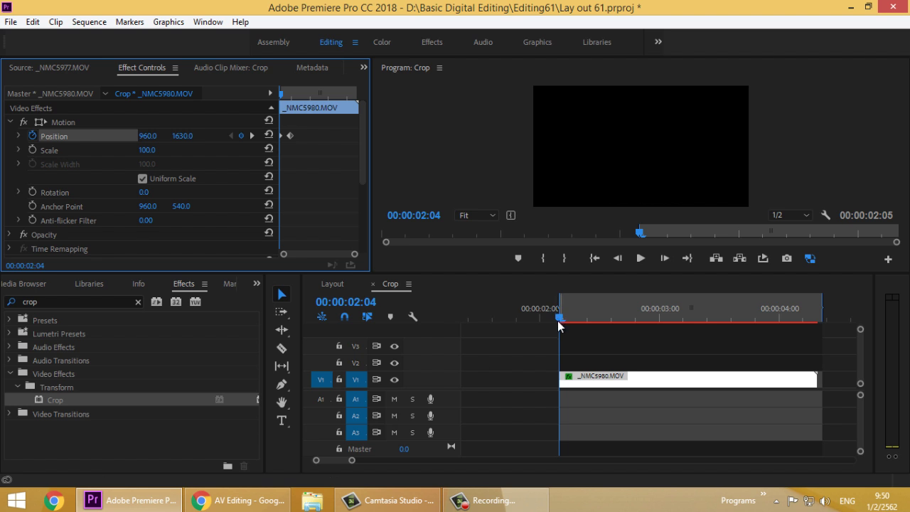
left_click_drag(559, 322, 598, 322)
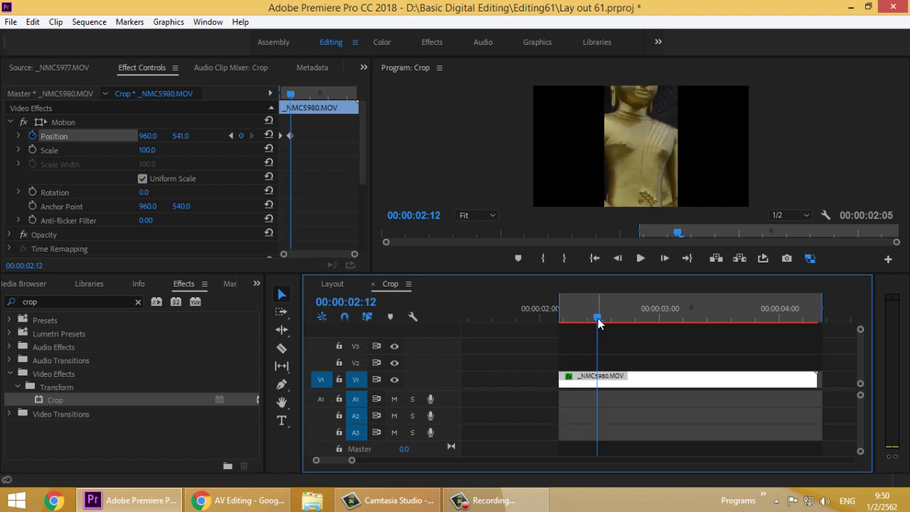
- Place the _NMC5978.MOV clip on track V2 directly above the _NMC5980.MOV clip, aligned with its start
left_click_drag(599, 322, 698, 322)
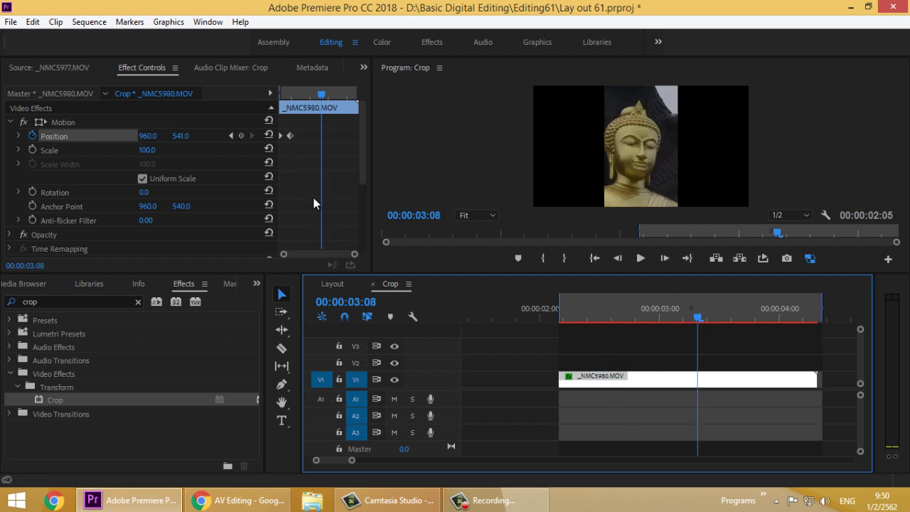
left_click(256, 285)
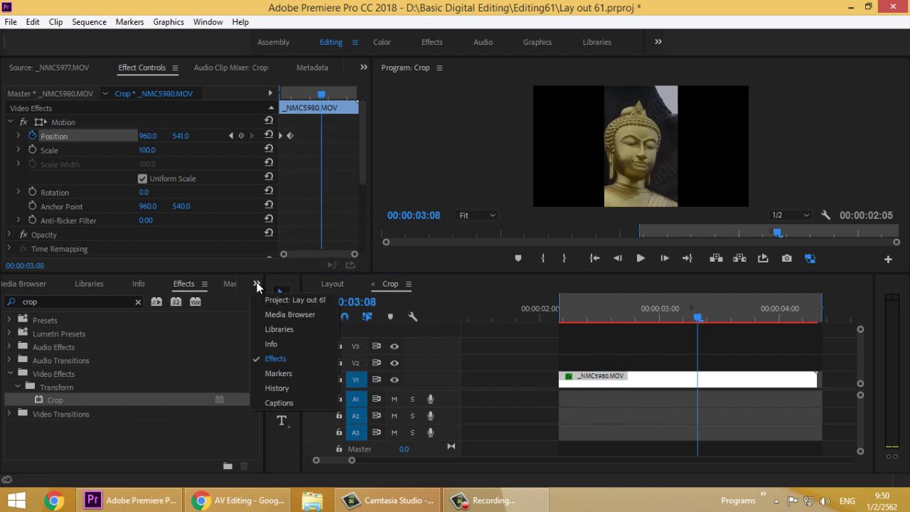
left_click(268, 302)
left_click(95, 421)
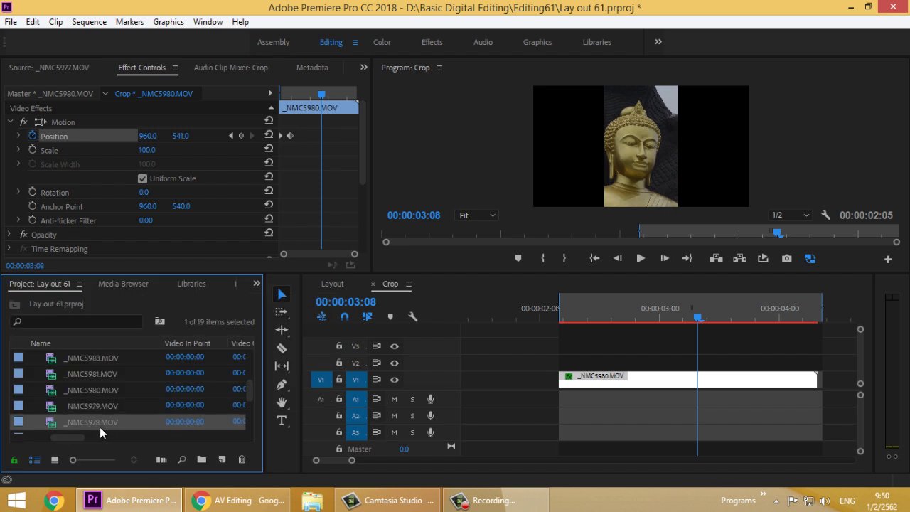
left_click_drag(98, 423, 622, 361)
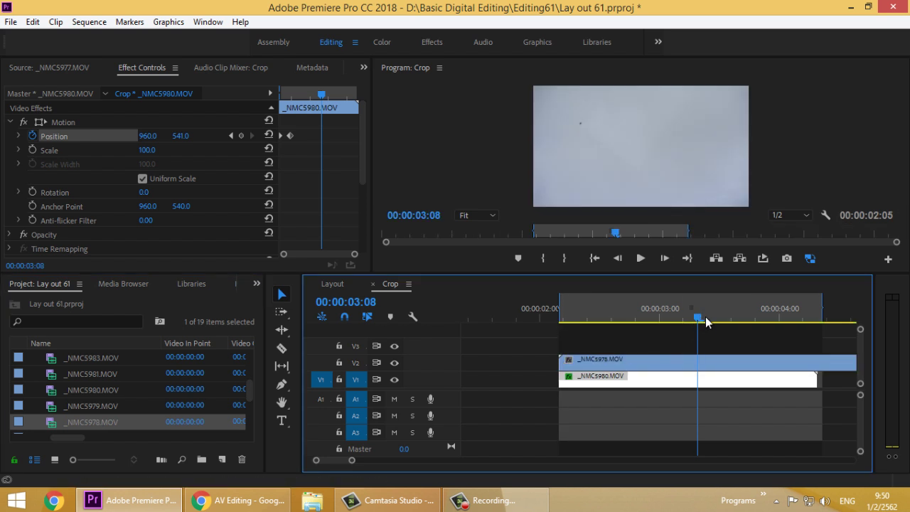
left_click_drag(706, 318, 679, 324)
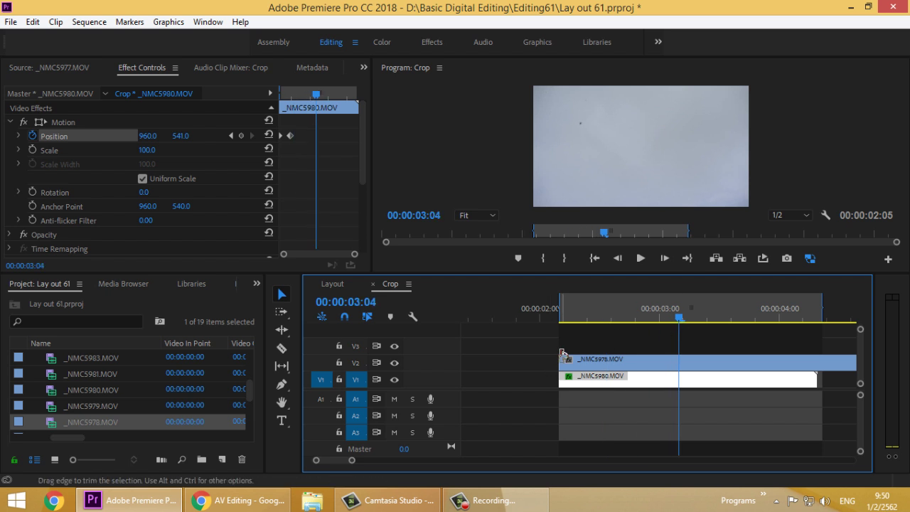
- Trim off the opening of _NMC5978.MOV on V2, keep its start at 00:00:02:04, and trim its end to the sequence's Out point
mouse_move(562, 353)
left_mouse_down()
mouse_move(721, 351)
mouse_move(559, 359)
mouse_move(679, 352)
mouse_move(651, 371)
mouse_move(560, 369)
left_mouse_up()
left_click_drag(352, 464, 377, 462)
left_click_drag(604, 317, 576, 317)
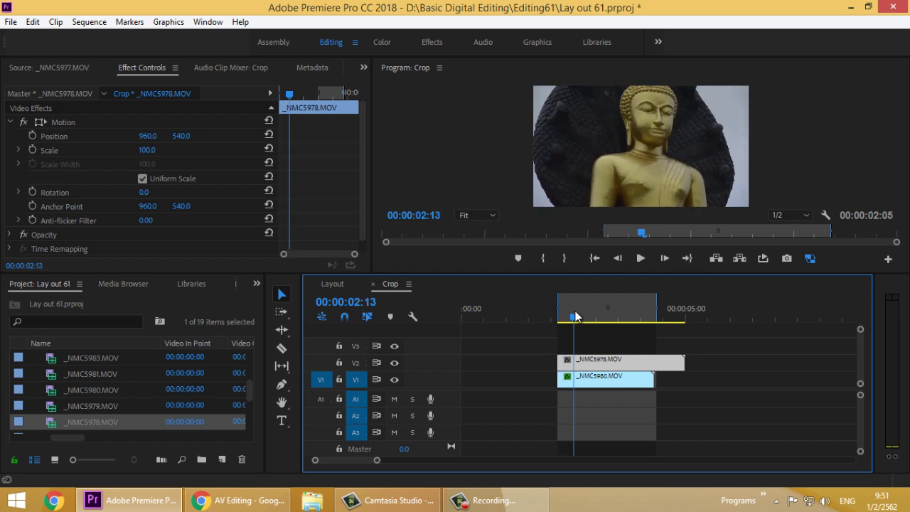
left_click_drag(685, 362, 655, 361)
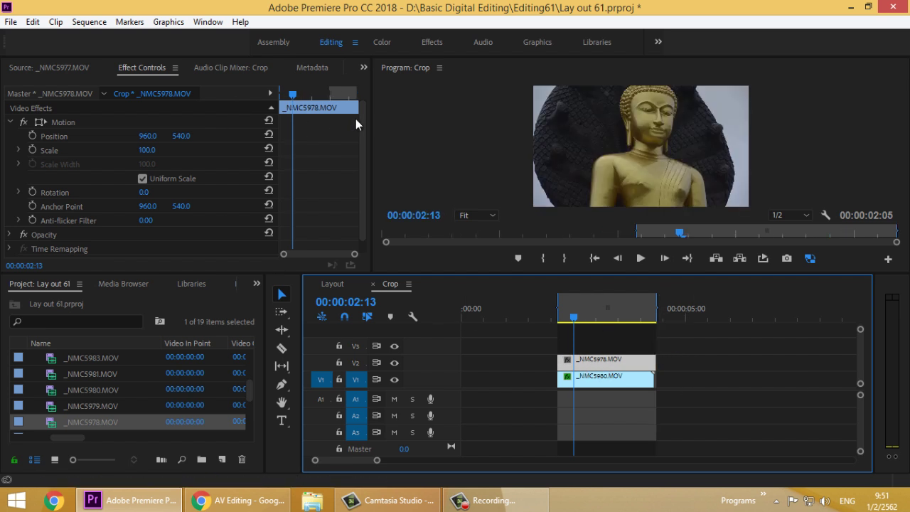
- Apply the Crop effect to the _NMC5978.MOV clip on V2
scroll(366, 185, "down", 1)
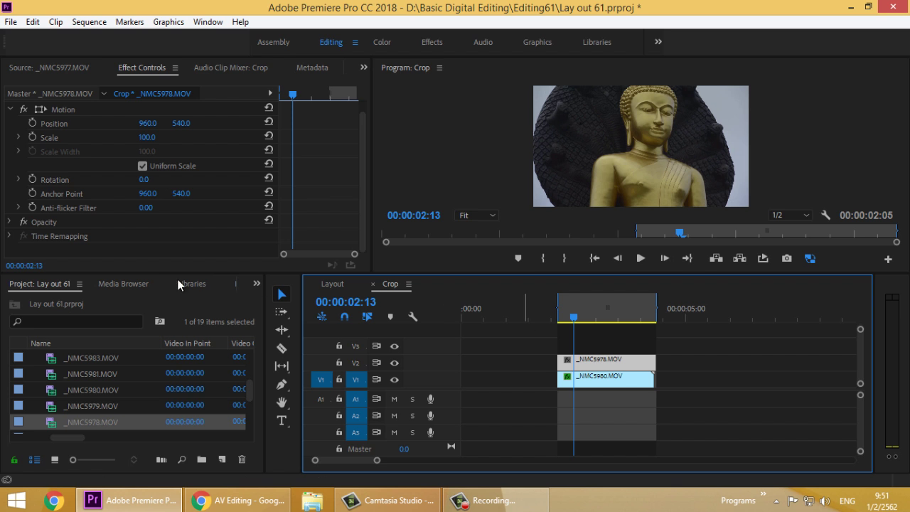
left_click(256, 284)
left_click(274, 359)
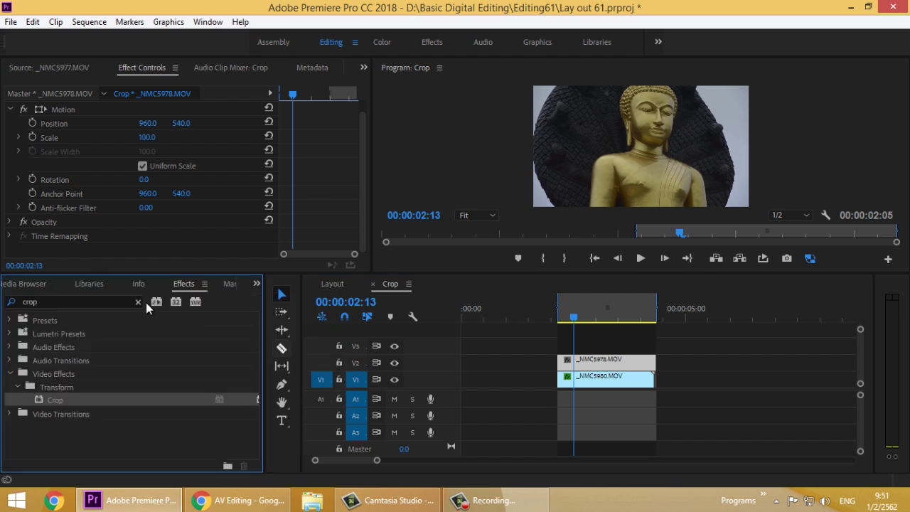
left_click_drag(66, 405, 52, 251)
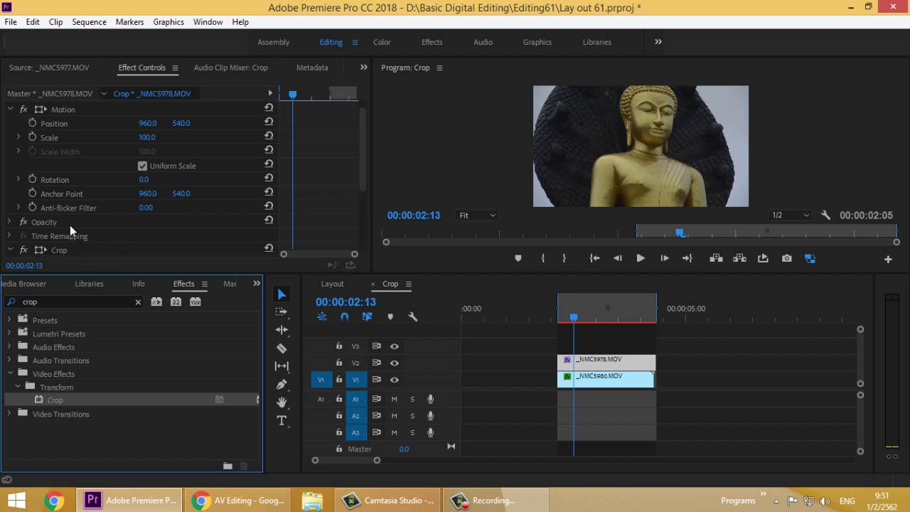
- Crop the _NMC5978.MOV clip by 33.0 % on the left and 33.0 % on the right
left_click_drag(364, 146, 332, 196)
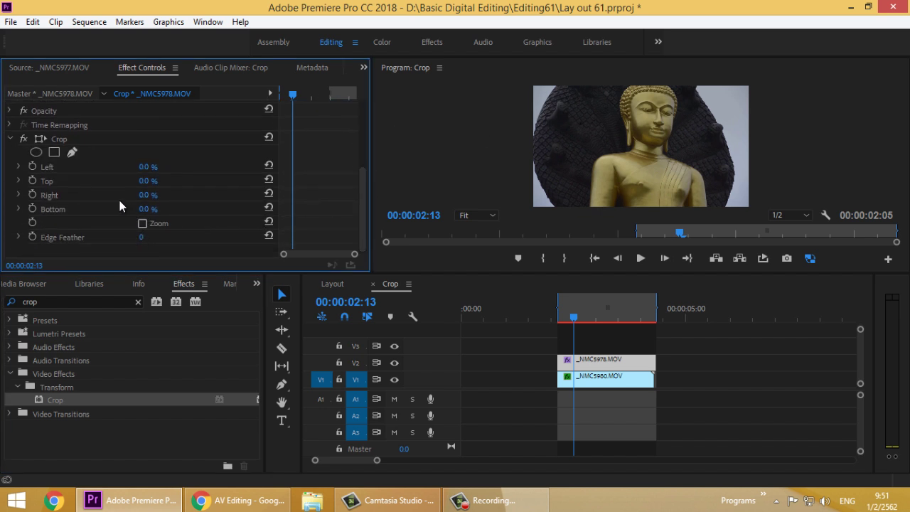
mouse_move(144, 169)
left_mouse_down()
mouse_move(163, 176)
mouse_move(152, 169)
left_mouse_up()
left_click(150, 166)
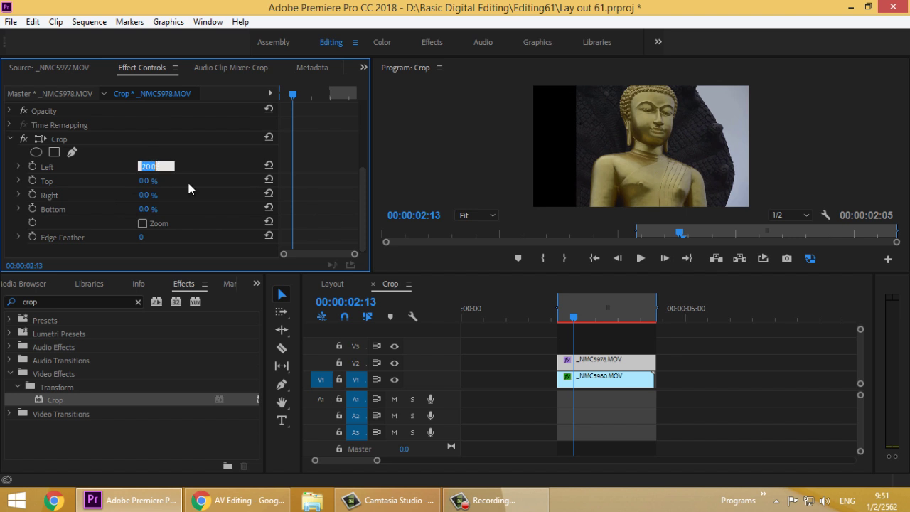
key("Return")
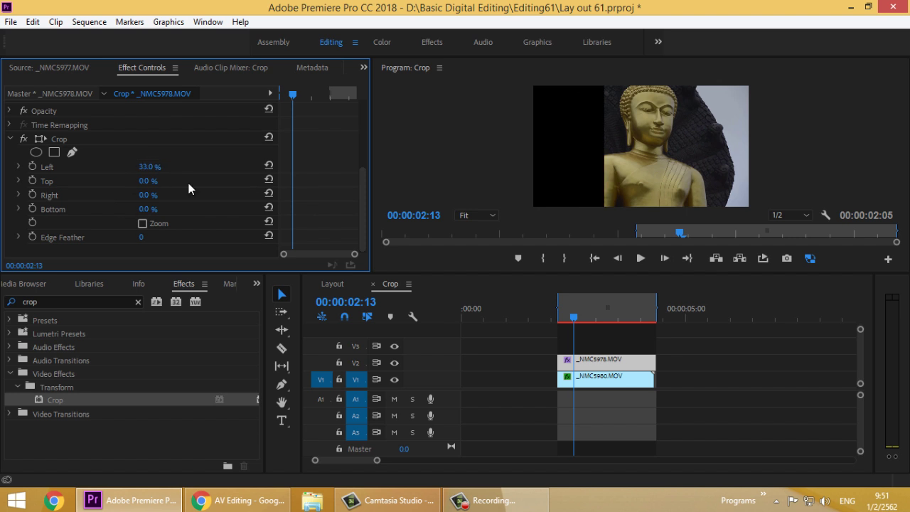
left_click(146, 193)
type("33")
key("Return")
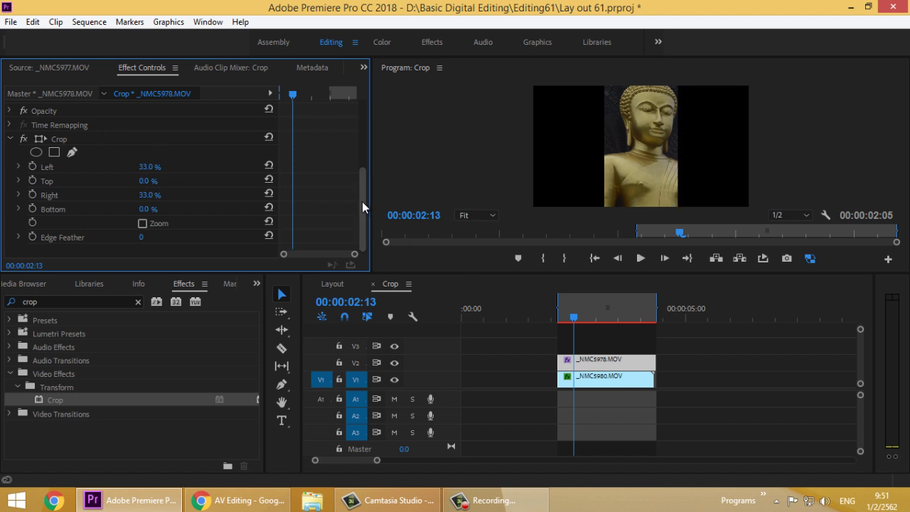
- Set the Position of _NMC5978.MOV to 303.0 horizontally and 540.0 vertically, placing it beside the centre strip
left_click_drag(362, 201, 363, 128)
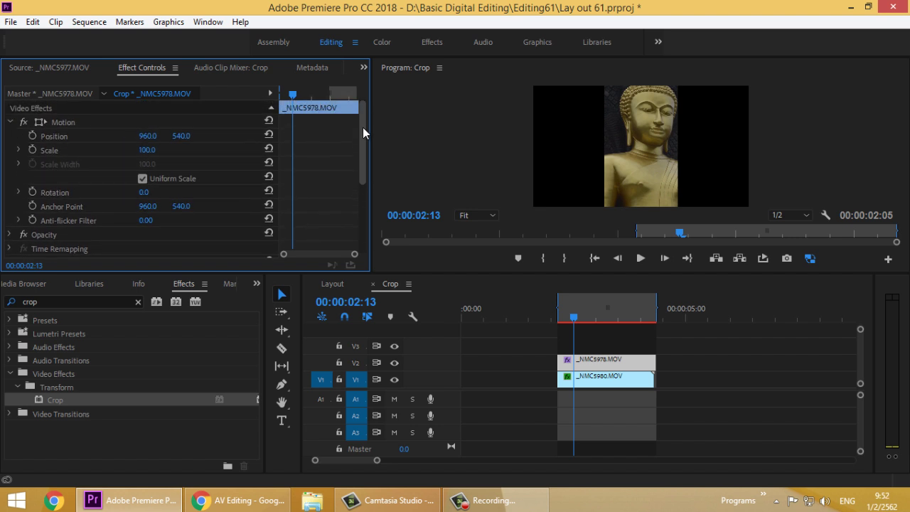
left_click_drag(175, 138, 361, 140)
left_click(186, 136)
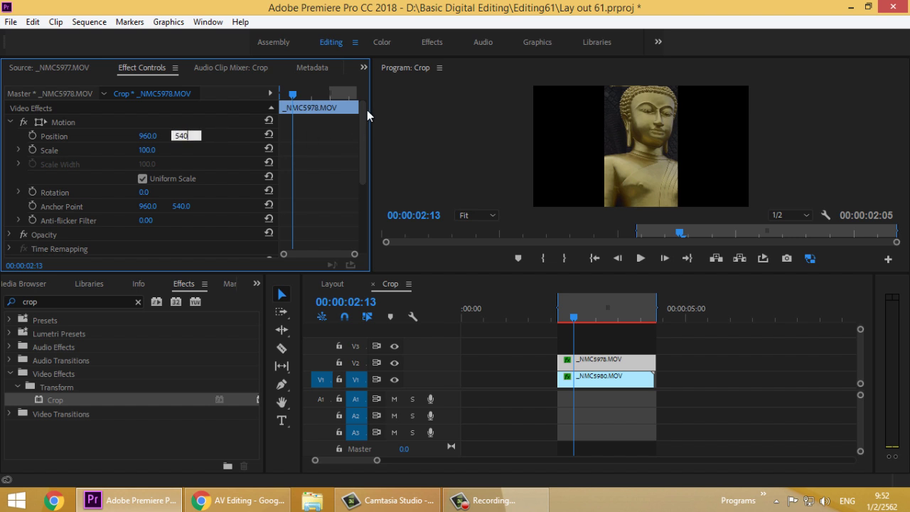
key("Return")
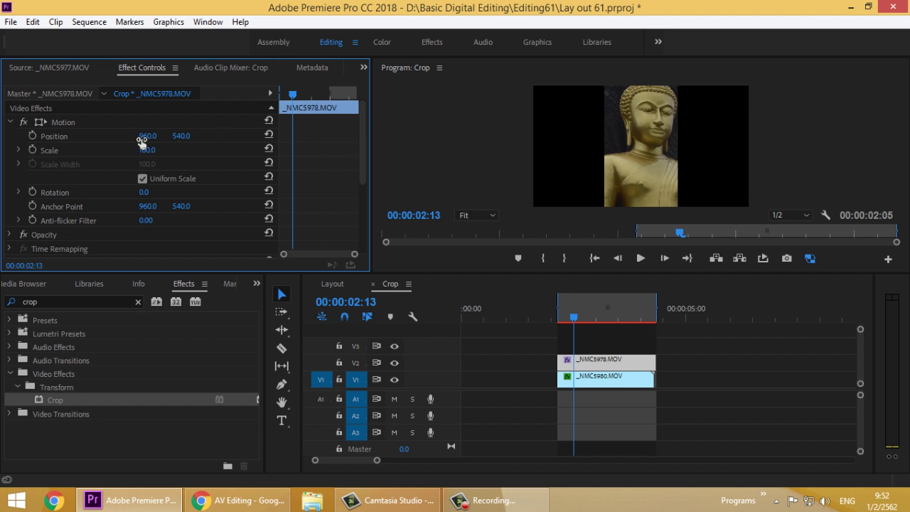
left_click_drag(143, 136, 125, 126)
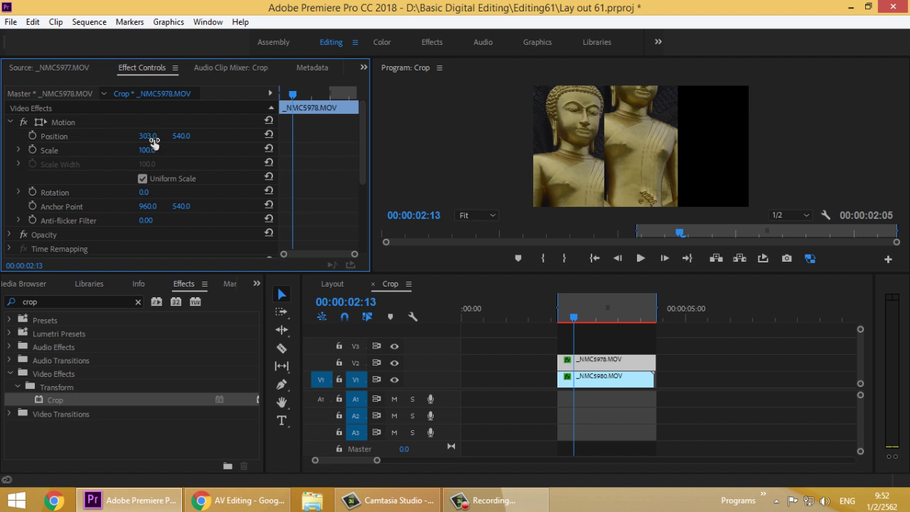
- Enable Position keyframing for _NMC5978.MOV at 00:00:02:04 and set that keyframe's horizontal value to -336.0
left_click_drag(297, 96, 281, 85)
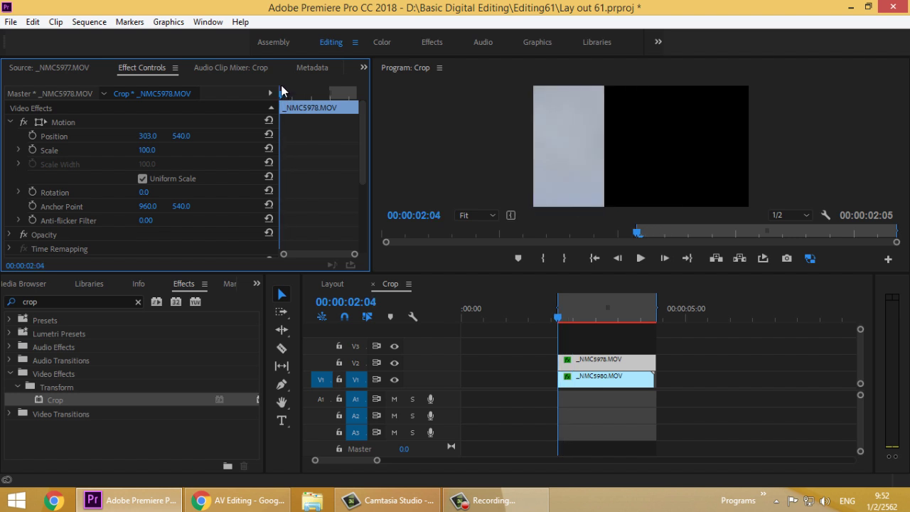
left_click(33, 135)
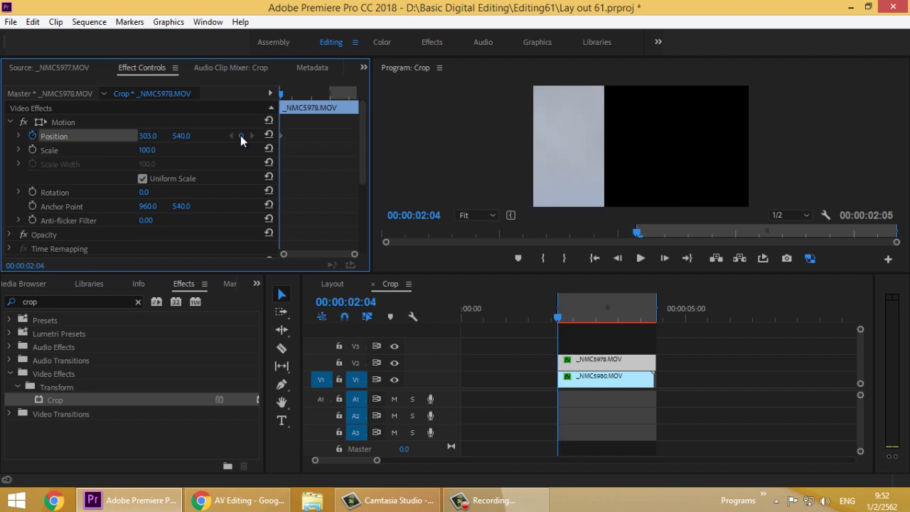
mouse_move(281, 99)
left_mouse_down()
mouse_move(306, 89)
mouse_move(281, 93)
left_mouse_up()
left_click_drag(146, 136, 23, 140)
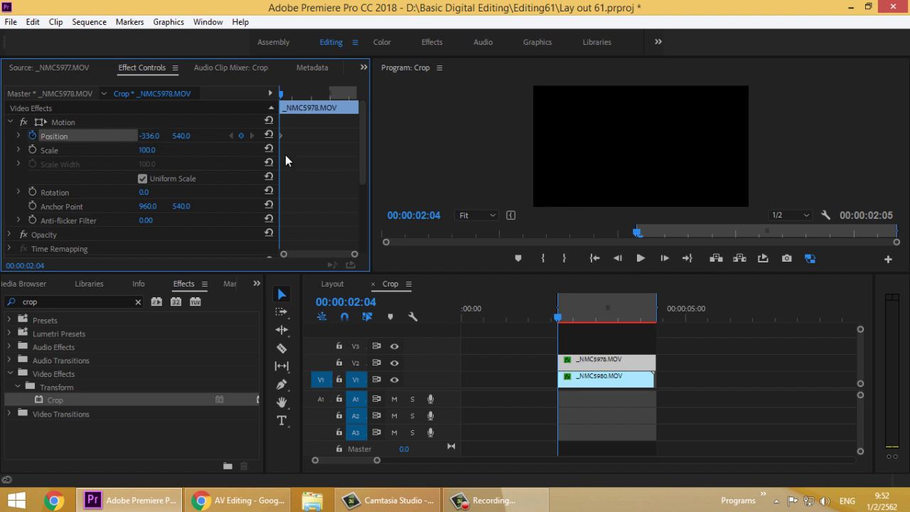
- Advance the playhead to 00:00:02:13 and add a Position keyframe for _NMC5978.MOV with a horizontal value of 303.0
left_click_drag(282, 96, 294, 94)
left_click(148, 136)
type("58")
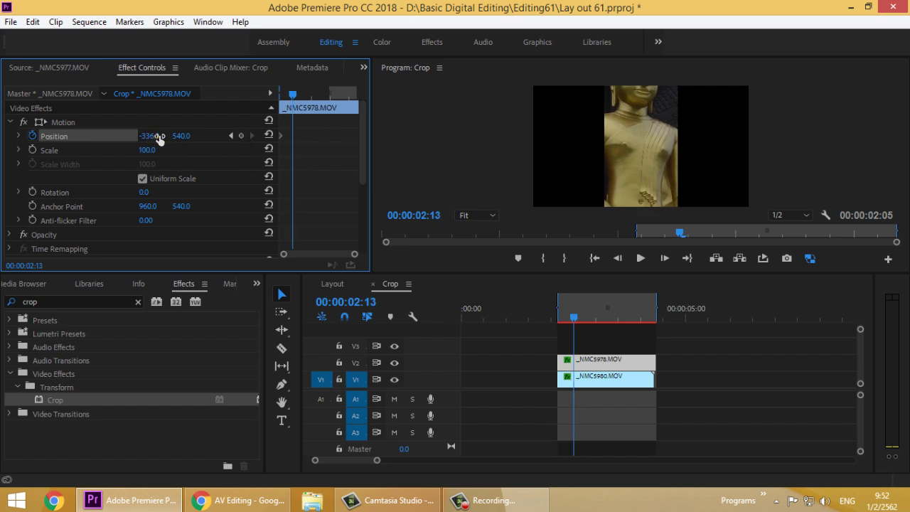
key("Return")
left_click_drag(430, 131, 459, 132)
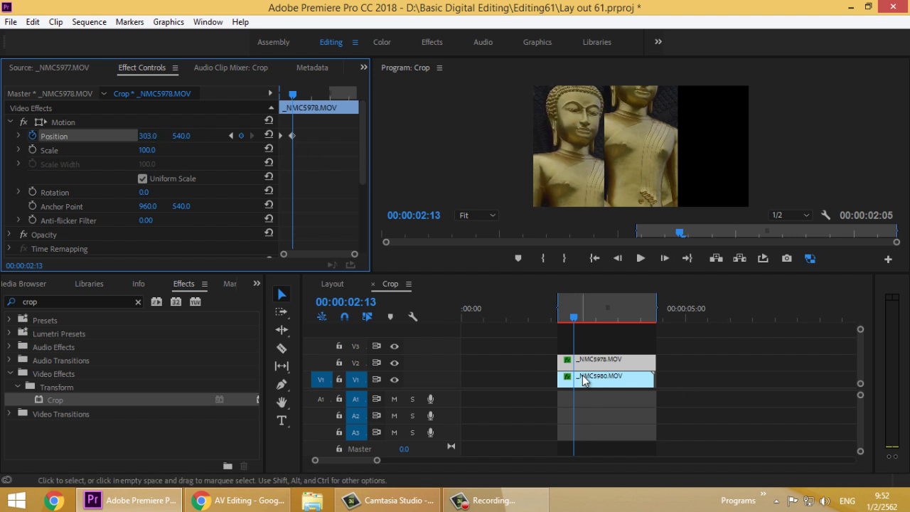
- Play the sequence from before the clips to preview both slide-in motions together
left_click_drag(574, 318, 560, 327)
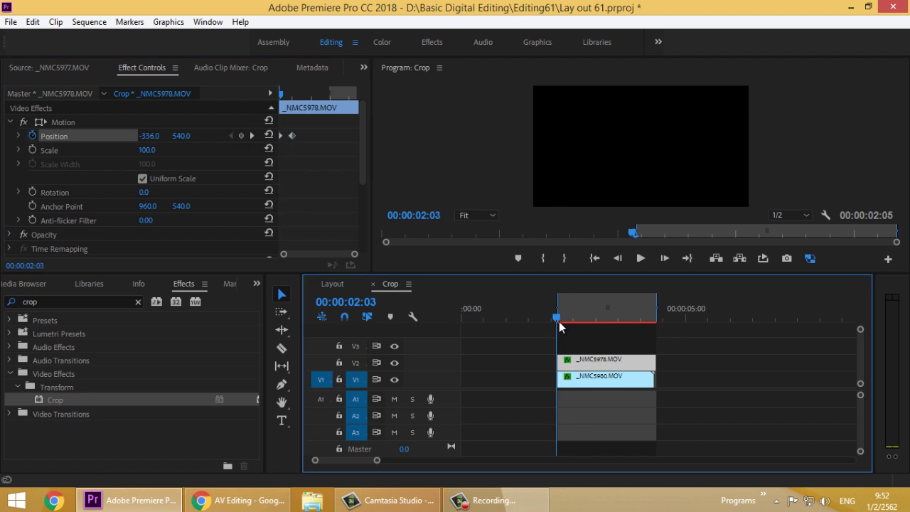
key("space")
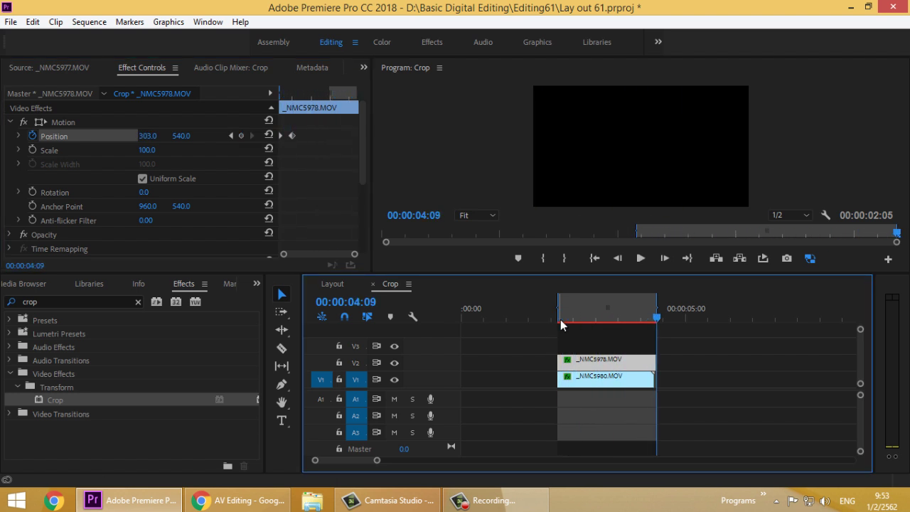
key("space")
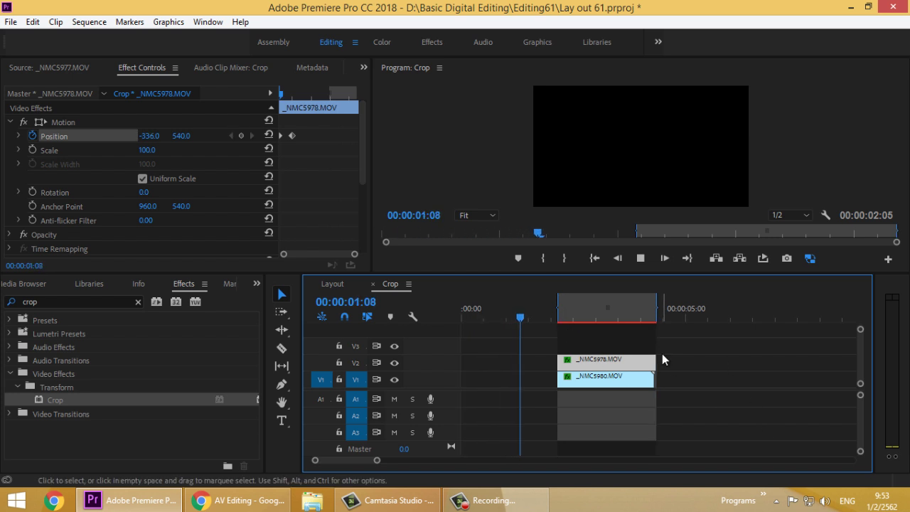
key("space")
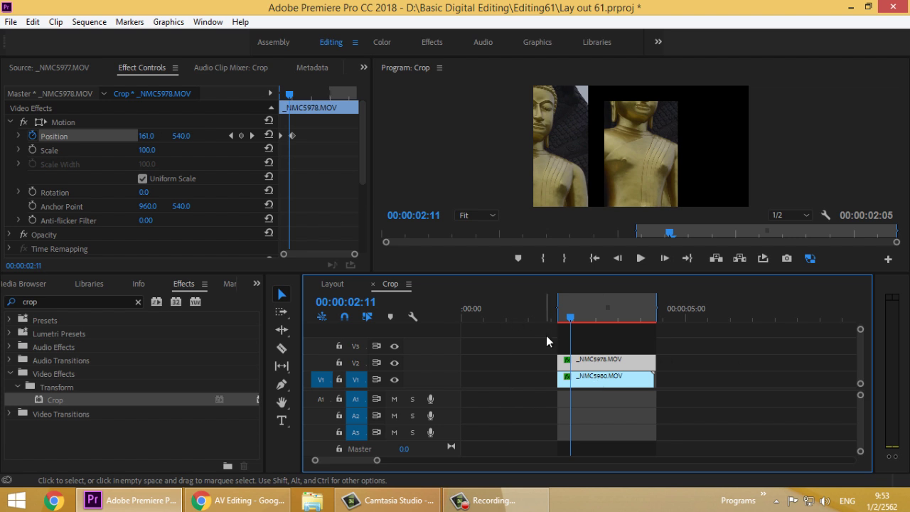
key("space")
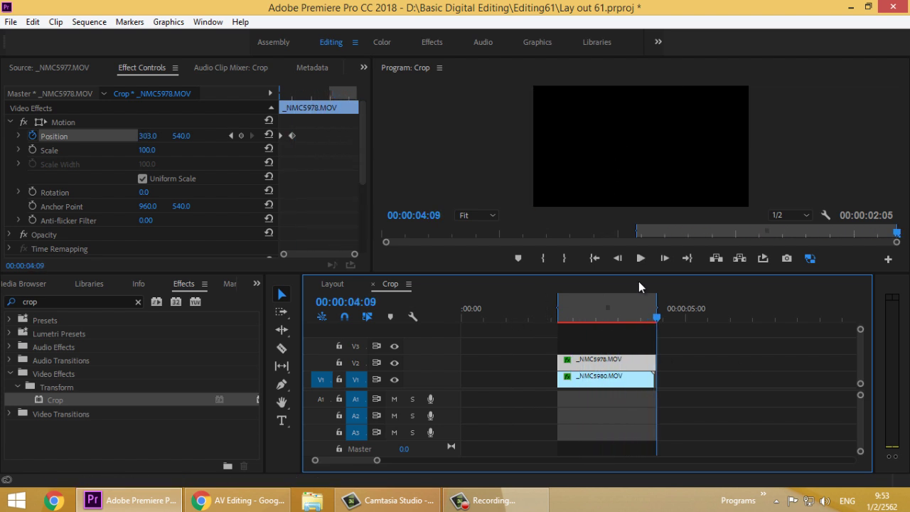
- Trim the end of _NMC5978.MOV on V2 to match the end of _NMC5980.MOV, and return the playhead to 00:00:02:13
left_click_drag(657, 317, 638, 317)
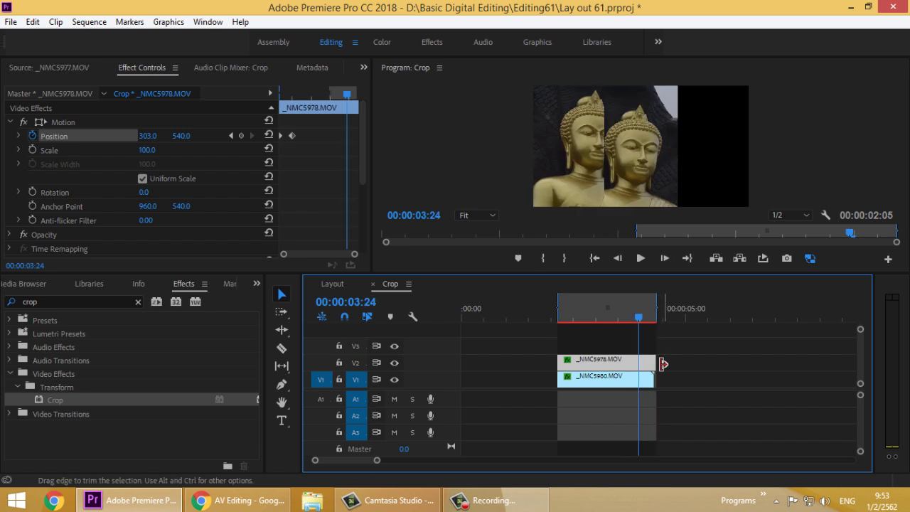
left_click_drag(656, 365, 654, 364)
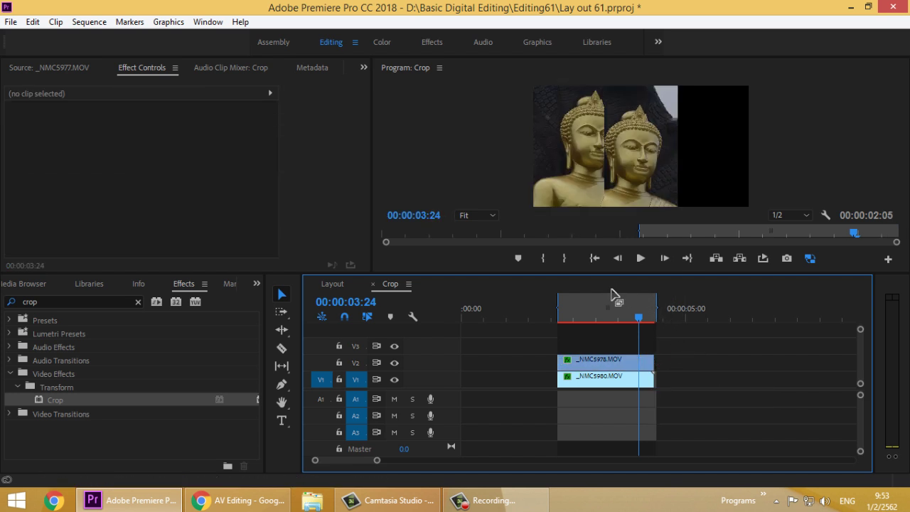
left_click_drag(635, 318, 575, 325)
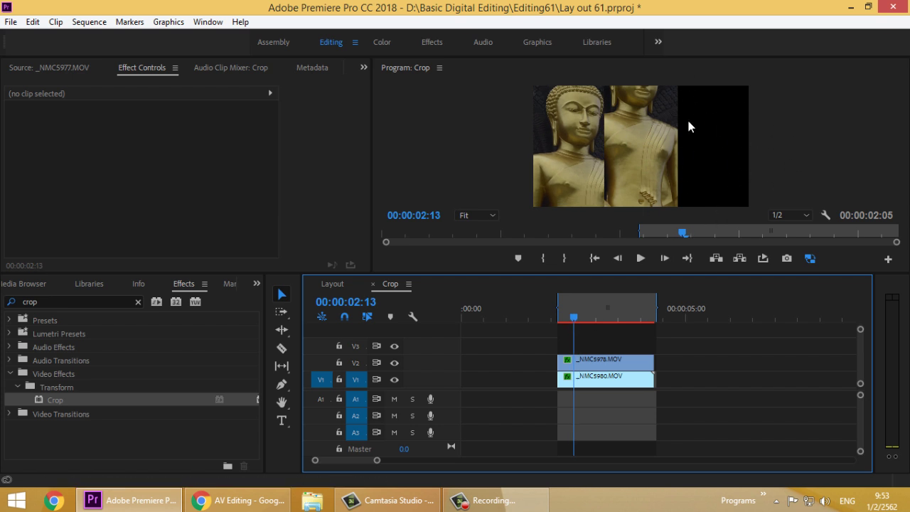
- Place the _NMC5977.MOV clip on track V3, aligned with the start of the two clips beneath it
left_click(257, 285)
left_click(282, 301)
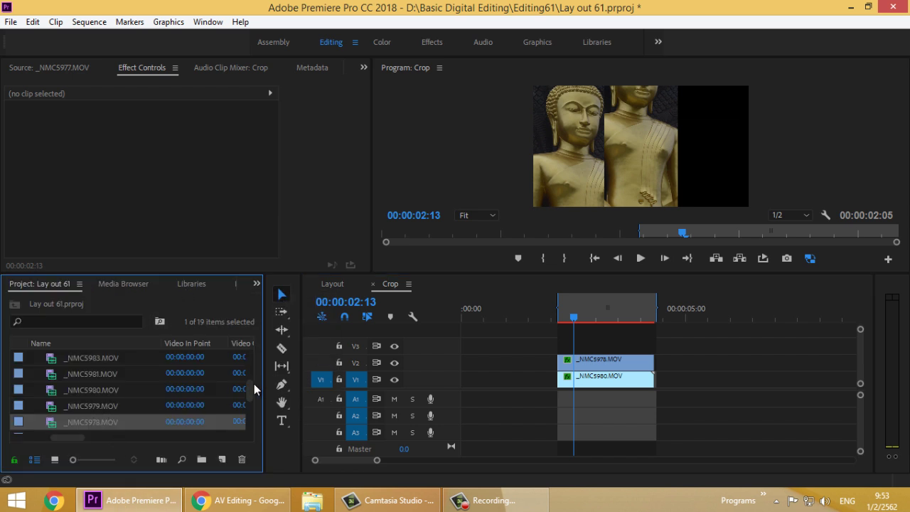
left_click_drag(249, 388, 213, 400)
left_click_drag(81, 392, 839, 323)
left_click_drag(568, 342, 742, 325)
left_click(826, 348)
key("ctrl+z")
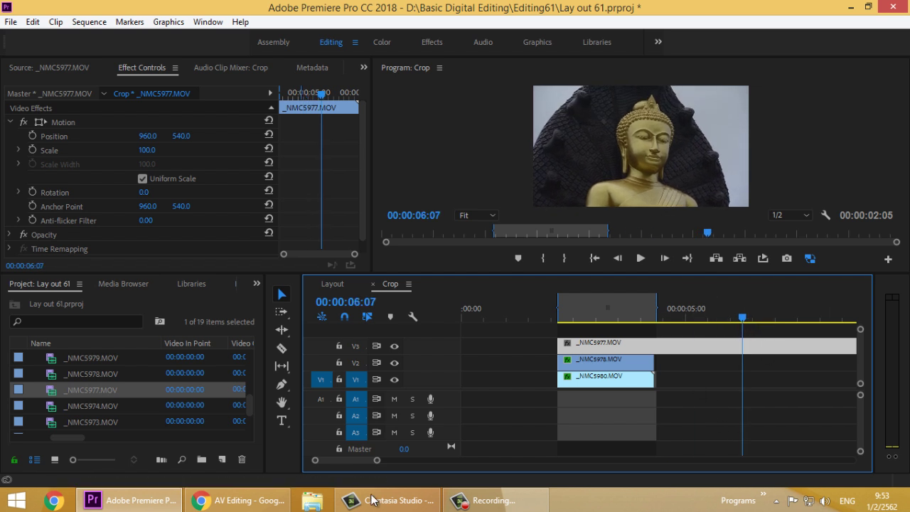
- Trim the end of _NMC5977.MOV on V3 to match the clips beneath it, and move the playhead to 00:00:03:21
left_click_drag(377, 463, 425, 461)
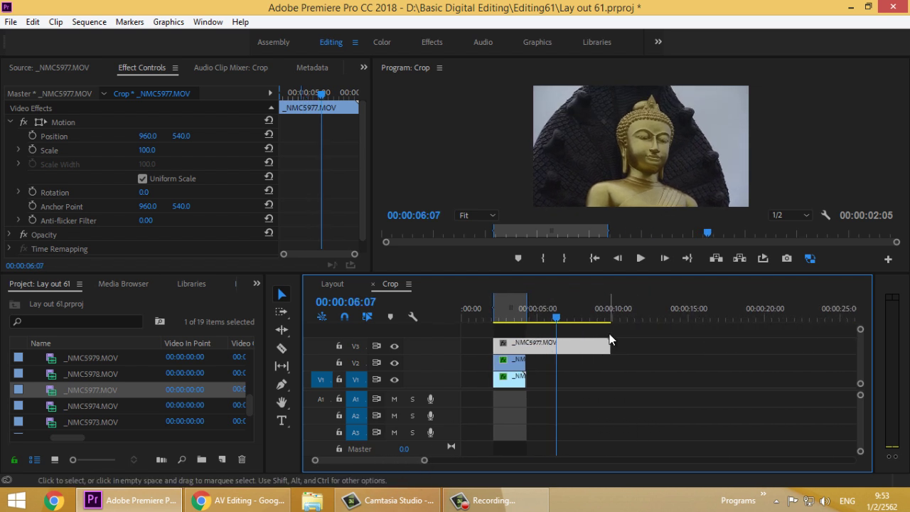
left_click_drag(606, 343, 528, 316)
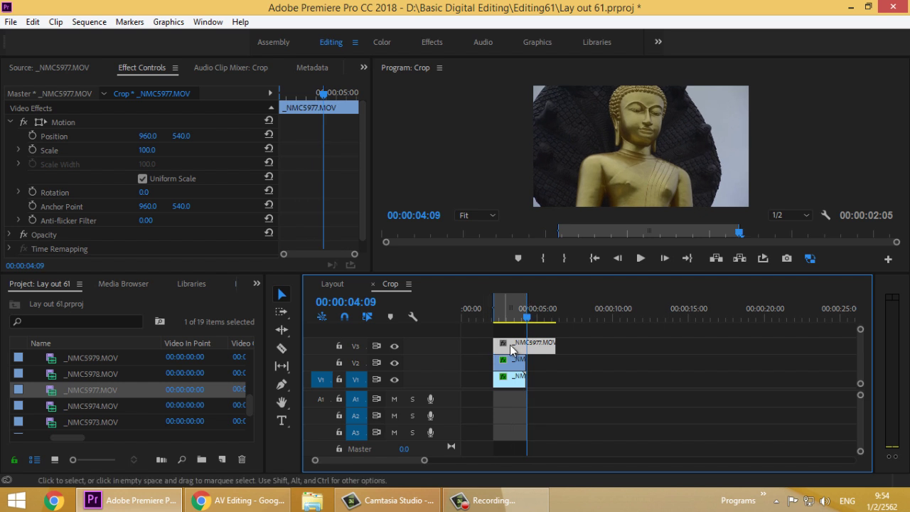
left_click_drag(493, 345, 519, 321)
left_click(525, 316)
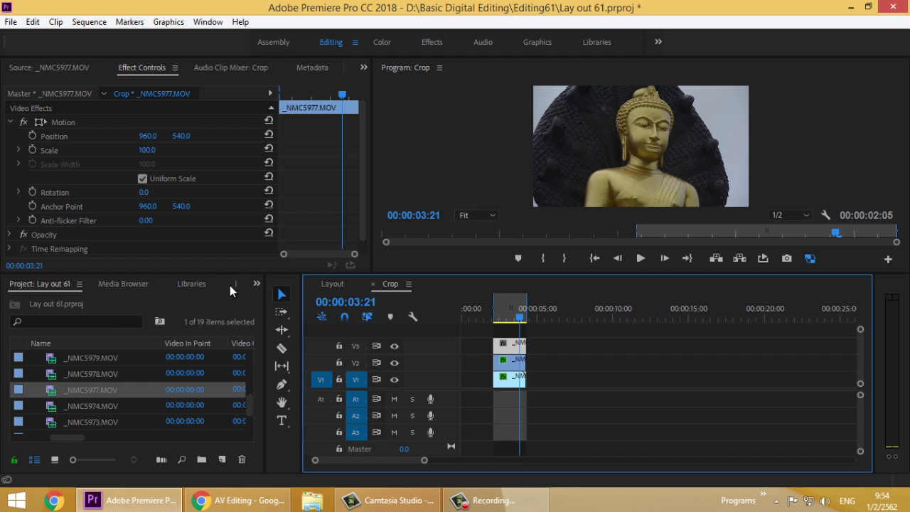
- Apply the Crop video effect to _NMC5977.MOV and bring its Crop settings into view
left_click(257, 285)
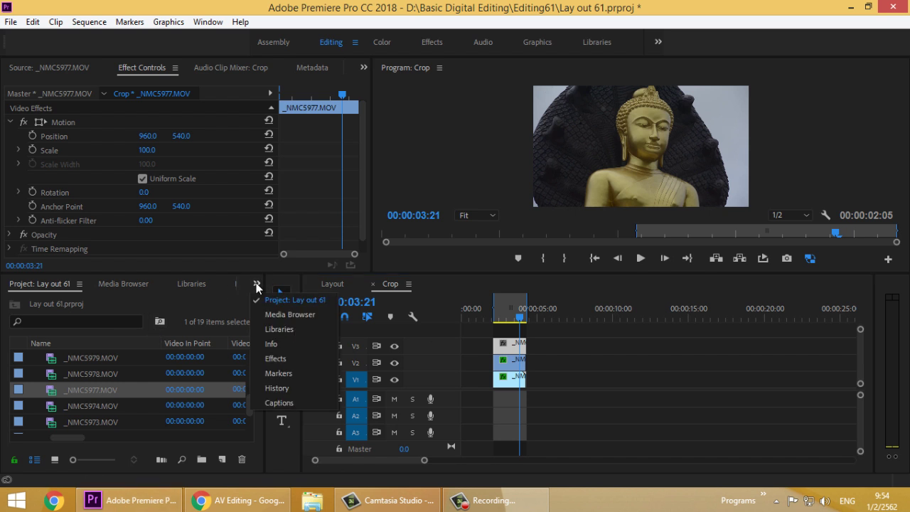
left_click(291, 363)
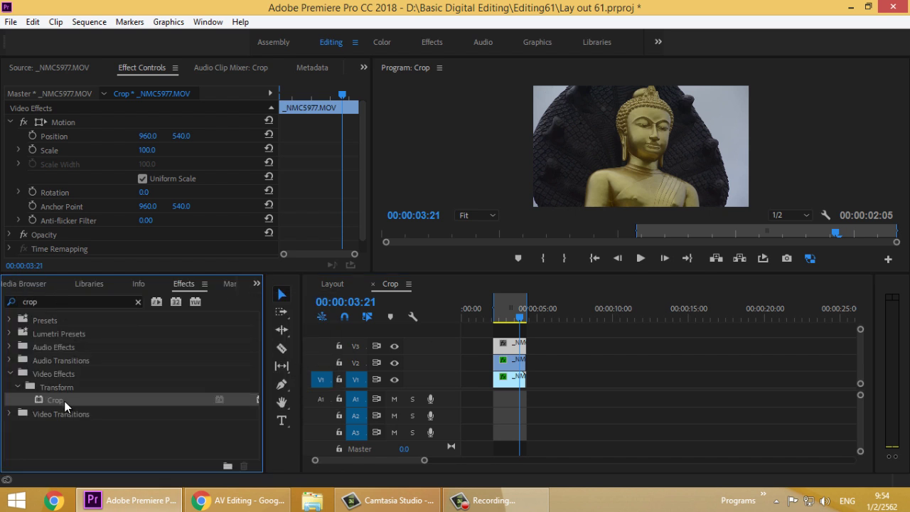
left_click_drag(65, 405, 126, 223)
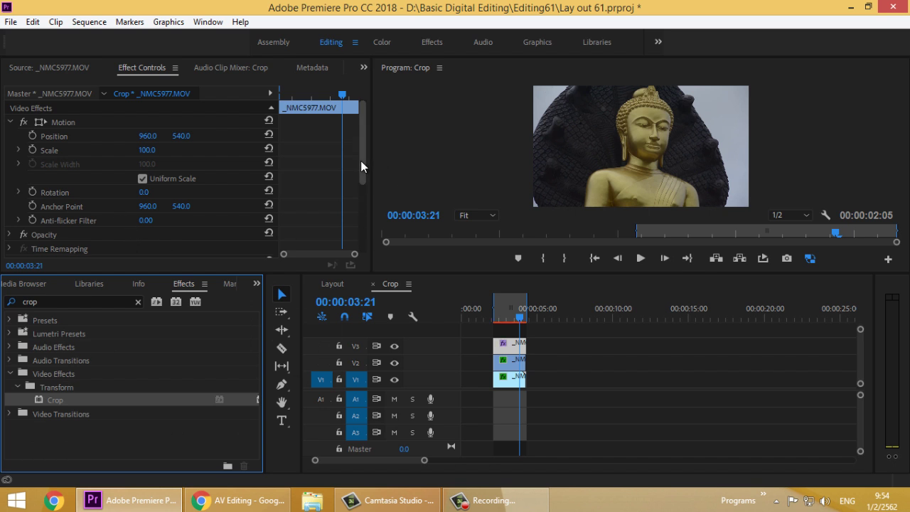
left_click_drag(361, 161, 367, 243)
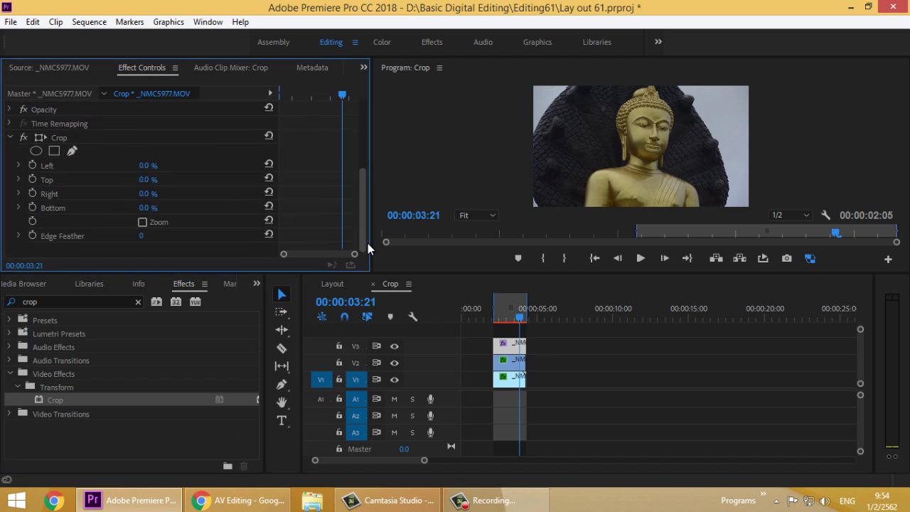
- Set the Crop effect of _NMC5977.MOV to 33% on the Left and 33% on the Right
mouse_move(146, 169)
left_mouse_down()
mouse_move(165, 172)
mouse_move(151, 181)
mouse_move(154, 165)
left_mouse_up()
left_click(155, 163)
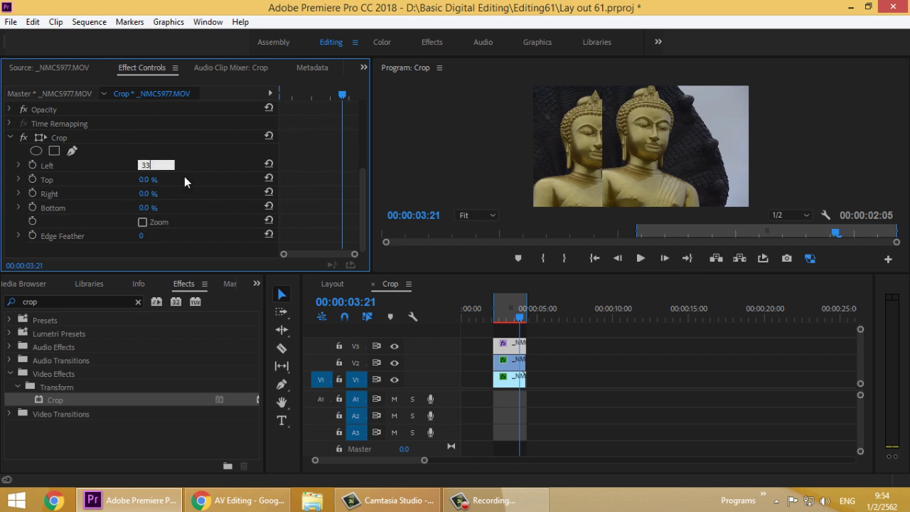
left_click(147, 195)
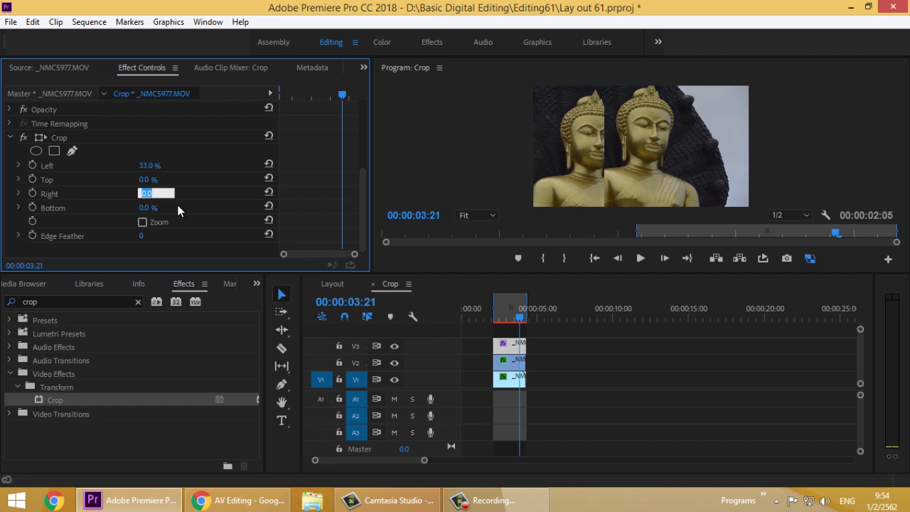
type("33")
key("Return")
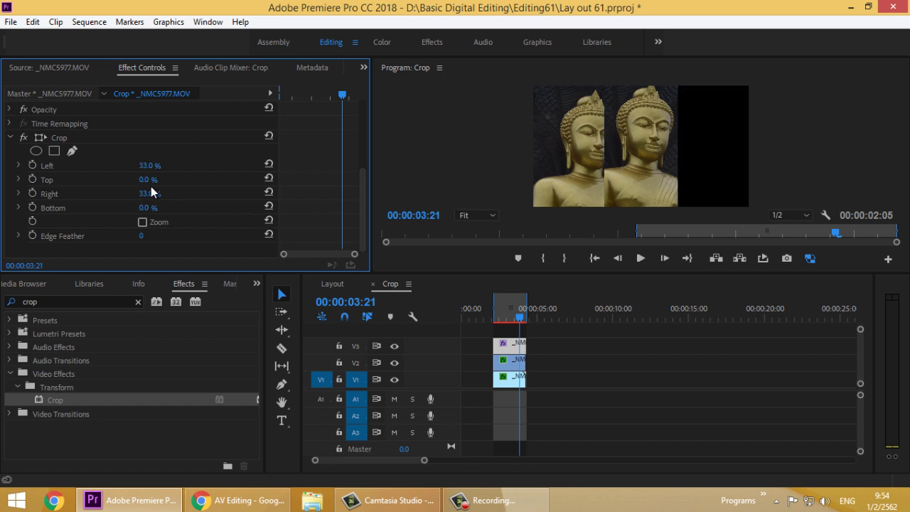
- Move _NMC5977.MOV into the empty right-hand third of the frame by setting its Position to 1615.0, 538.0
scroll(214, 181, "up", 2)
left_click_drag(361, 164, 360, 114)
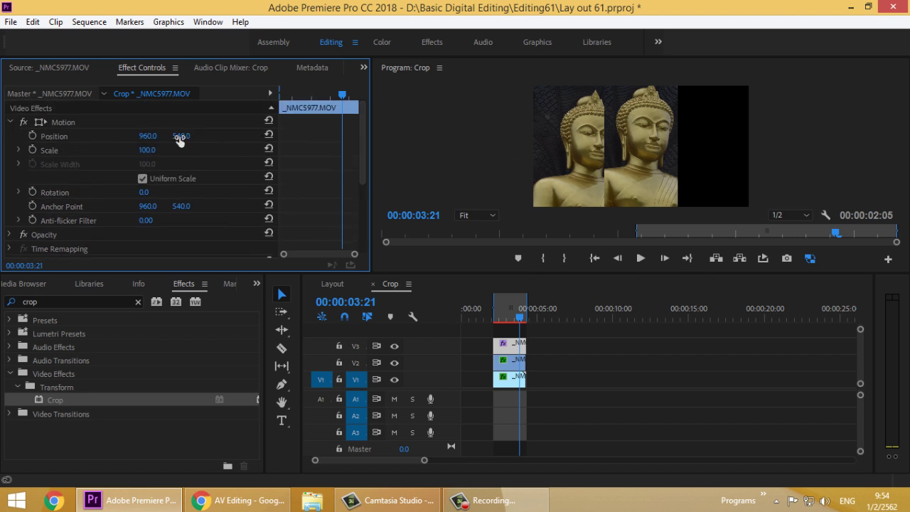
left_click_drag(180, 140, 592, 143)
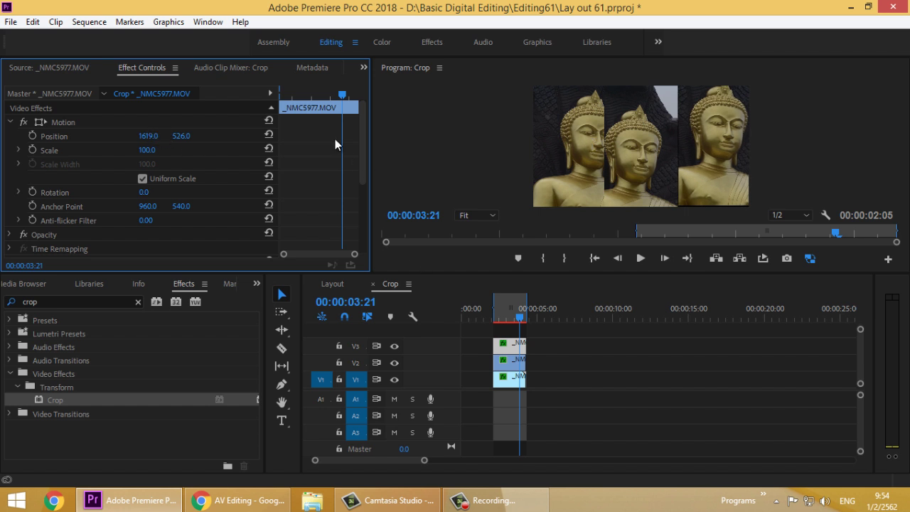
left_click_drag(341, 102, 347, 97)
left_click_drag(143, 140, 187, 136)
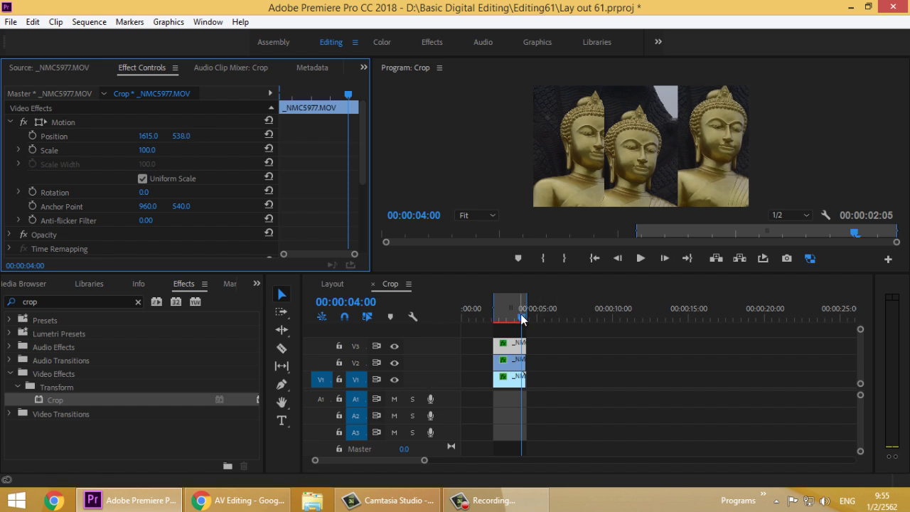
- At 00:00:02:04, turn on Position keyframing for _NMC5977.MOV and set the horizontal value to 2260.0, outside the frame
left_click_drag(522, 322, 496, 322)
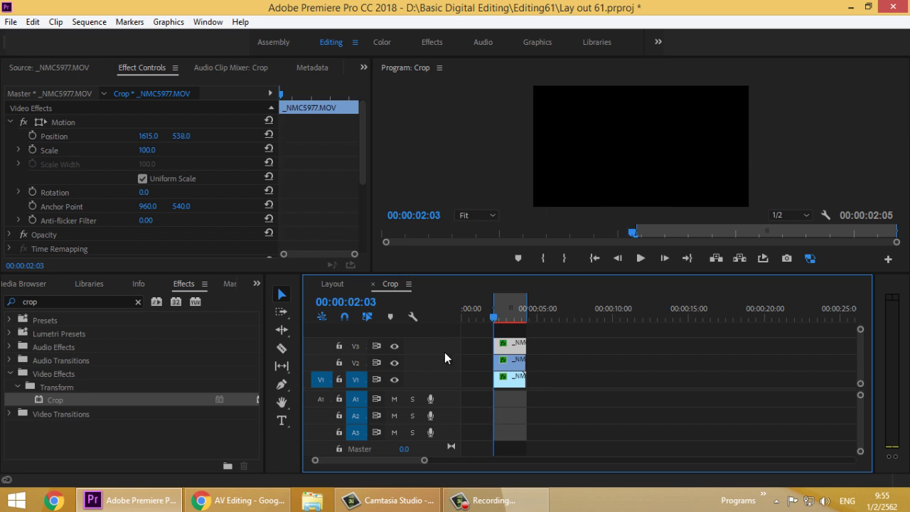
key("Right")
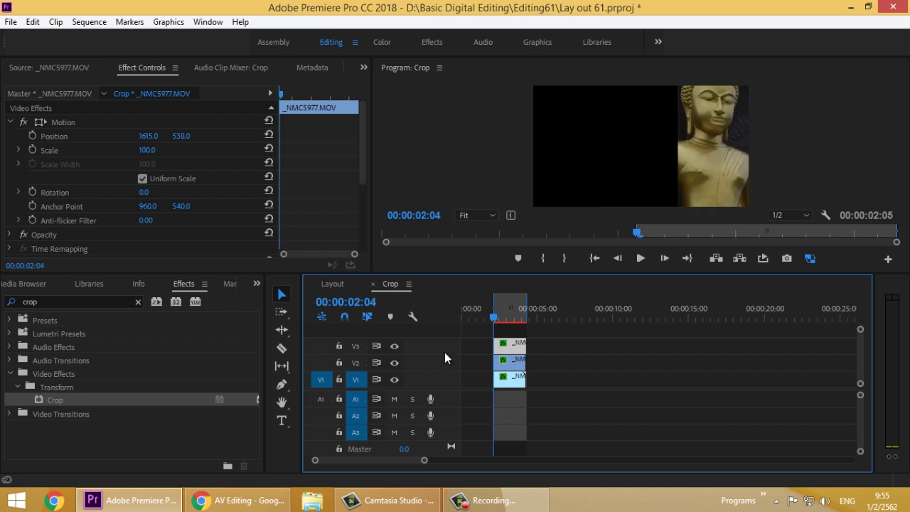
left_click(36, 137)
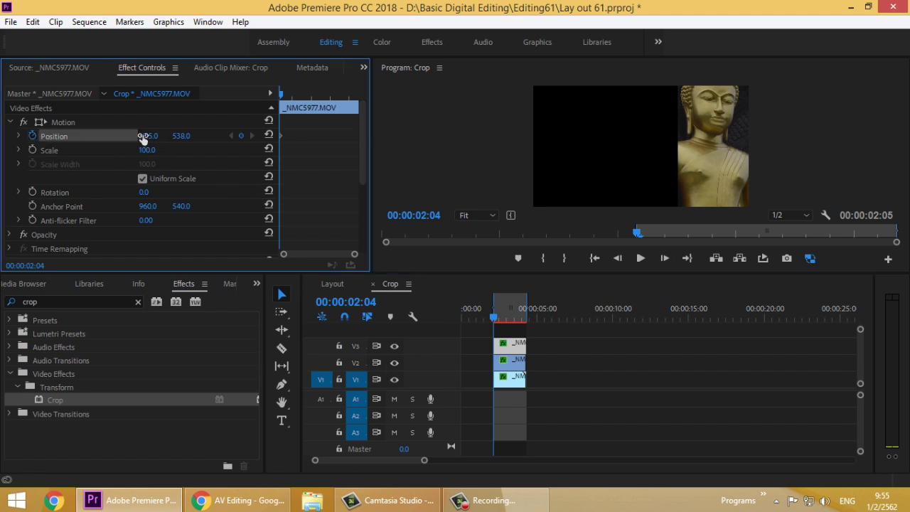
left_click_drag(151, 138, 576, 167)
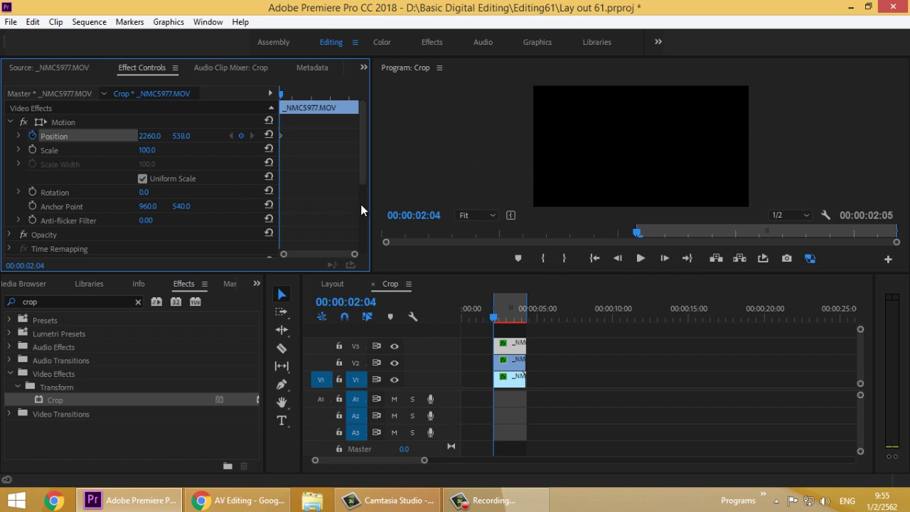
- Advance the playhead to 00:00:02:13 and add a Position keyframe for _NMC5977.MOV with a horizontal value of 1614.0
key("Right")
key("Right")
key("Right")
key("Right")
key("Right")
key("Right")
key("Right")
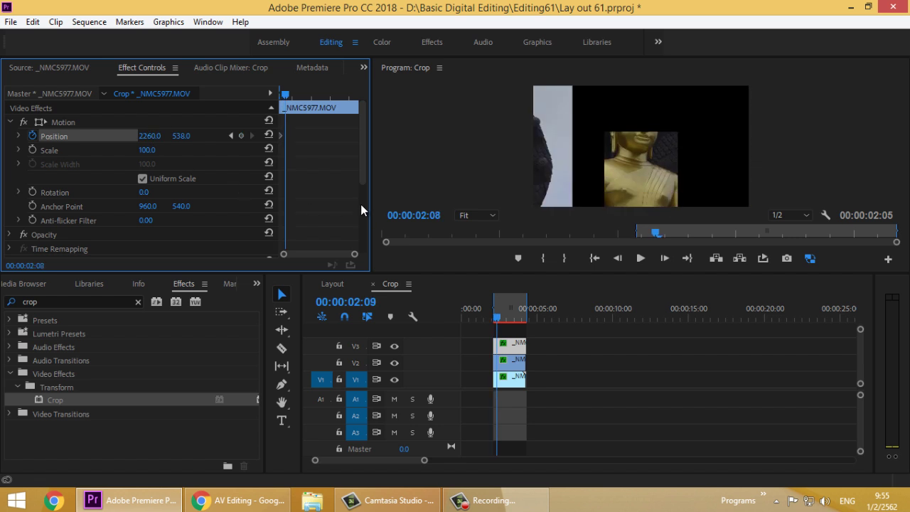
key("Right")
key("Right")
key("Right")
key("Right")
key("Right")
key("Right")
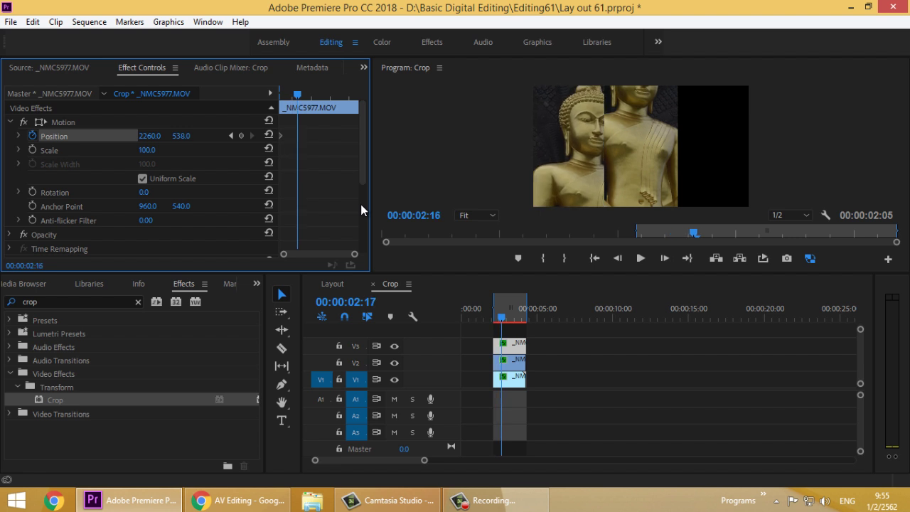
key("Left")
key("Left")
key("Left")
key("Left")
key("Left")
key("Left")
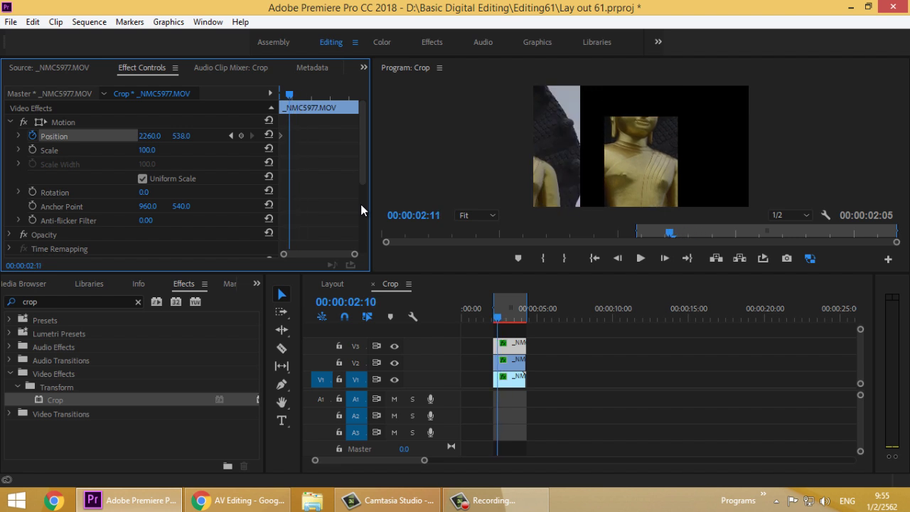
key("Right")
key("Right")
key("Left")
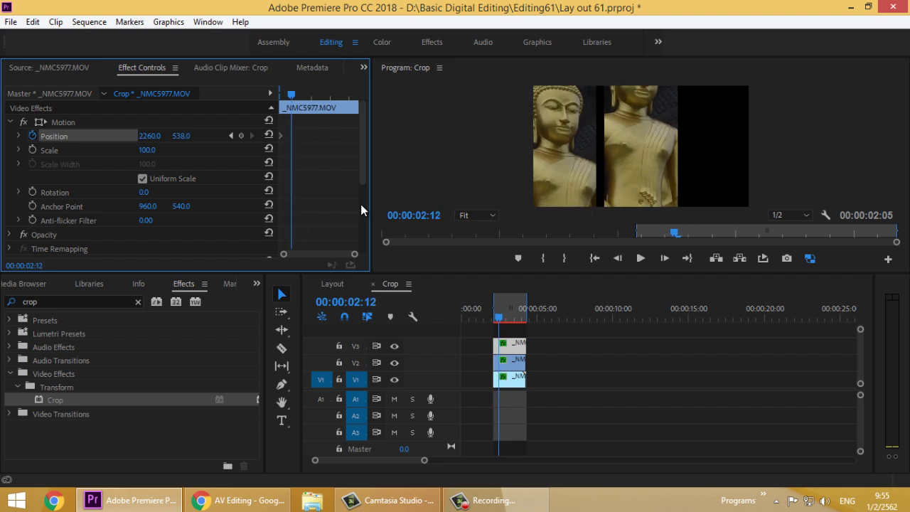
key("Right")
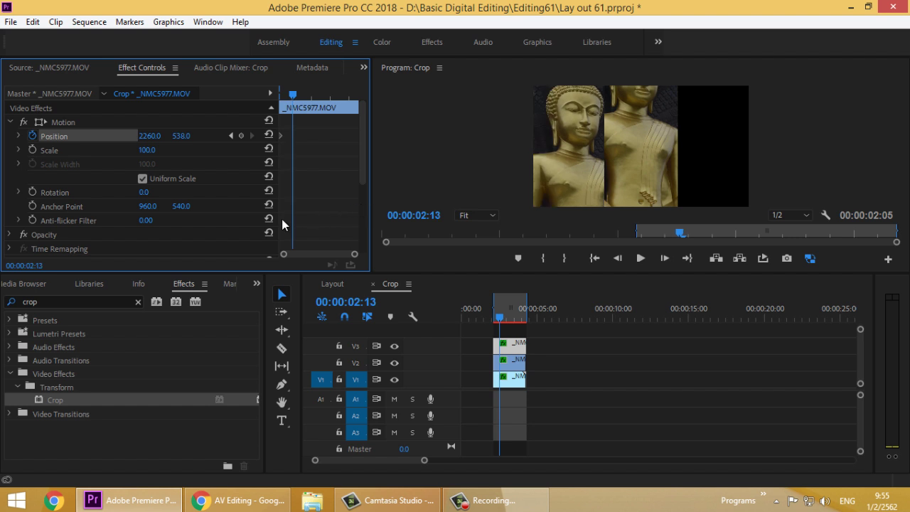
left_click_drag(162, 141, 3, 144)
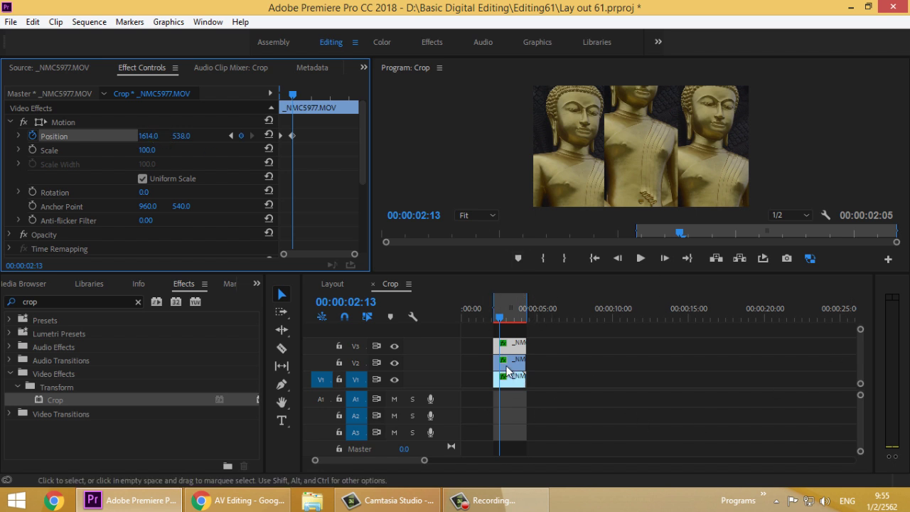
- Play and scrub through the sequence from before the clips to preview all three slide-in motions together
mouse_move(499, 318)
left_mouse_down()
mouse_move(488, 319)
mouse_move(500, 319)
left_mouse_up()
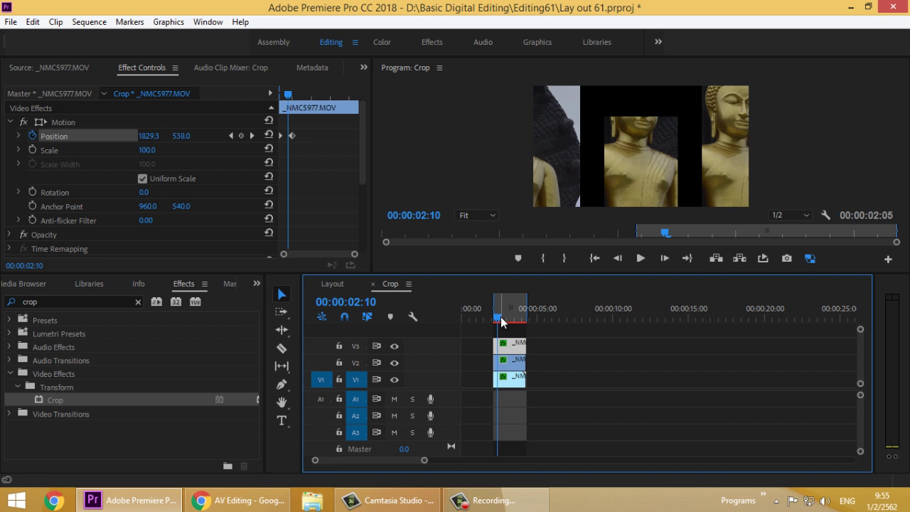
key("Left")
key("Left")
key("Left")
key("Left")
key("Left")
key("Left")
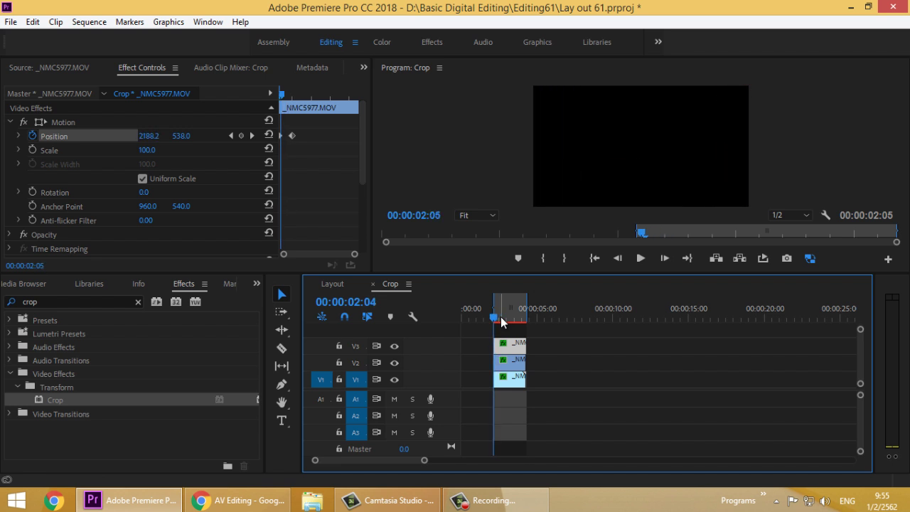
key("space")
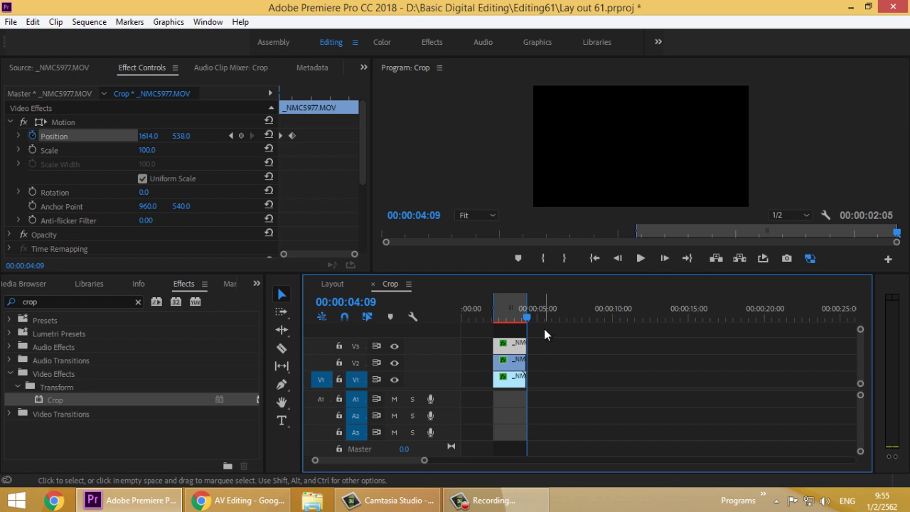
key("space")
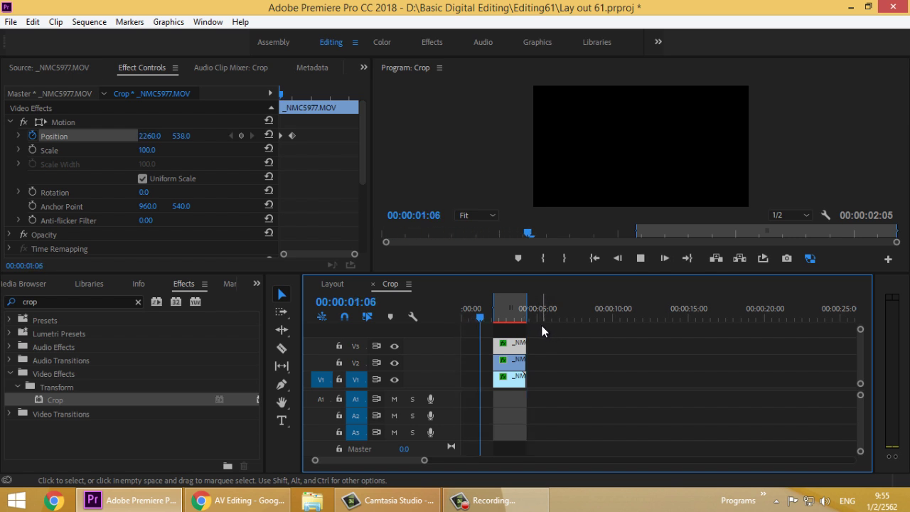
key("space")
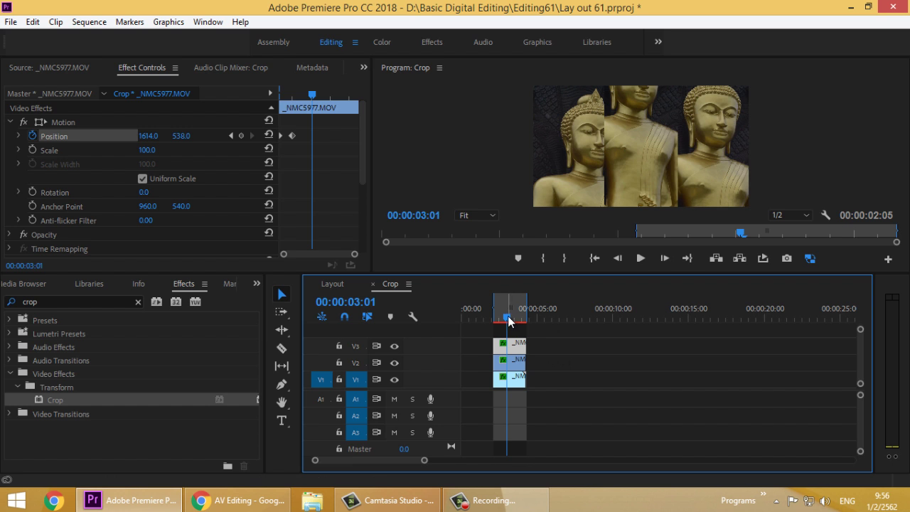
left_click_drag(510, 321, 497, 320)
left_click(498, 500)
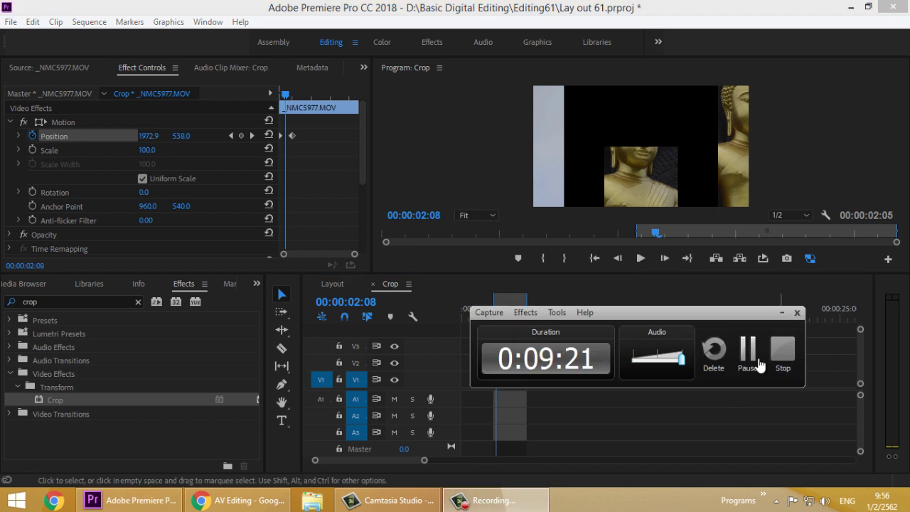
left_click(749, 353)
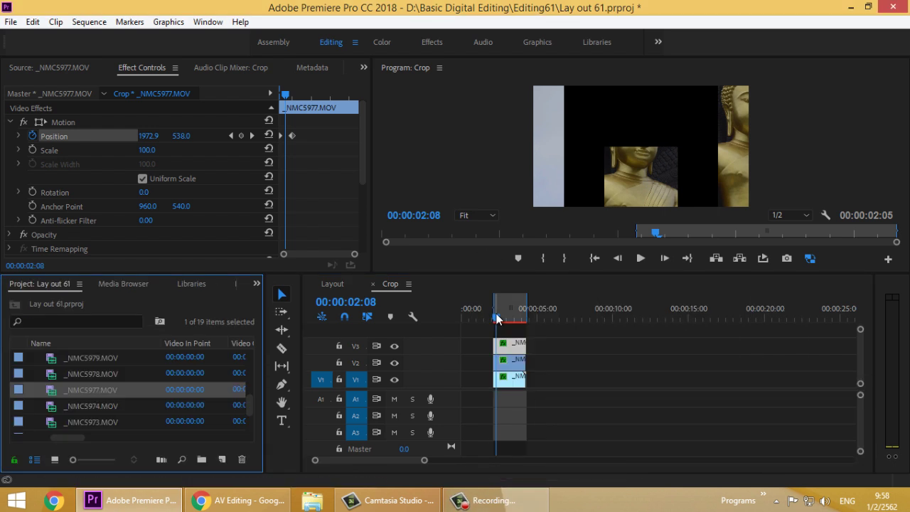
- Scrub the playhead forward to 00:00:03:09 to view the three strips side by side
left_click_drag(501, 320, 514, 320)
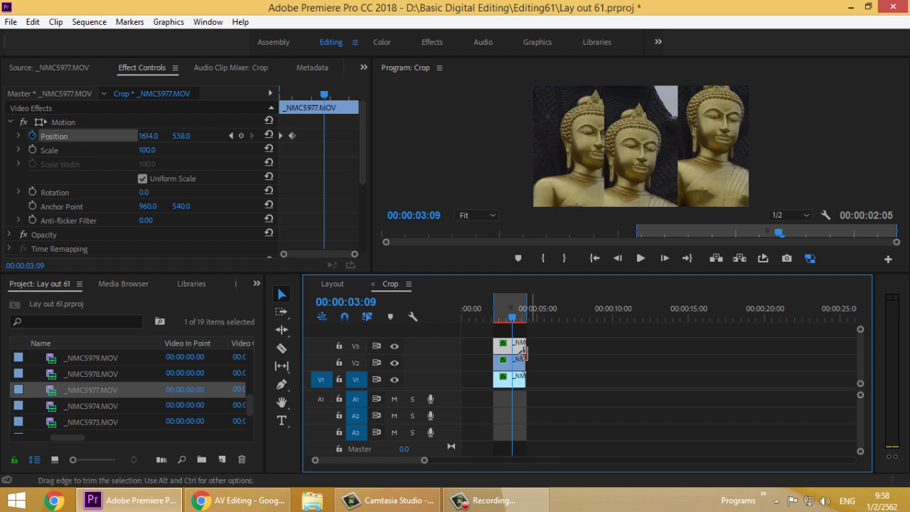
right_click(441, 333)
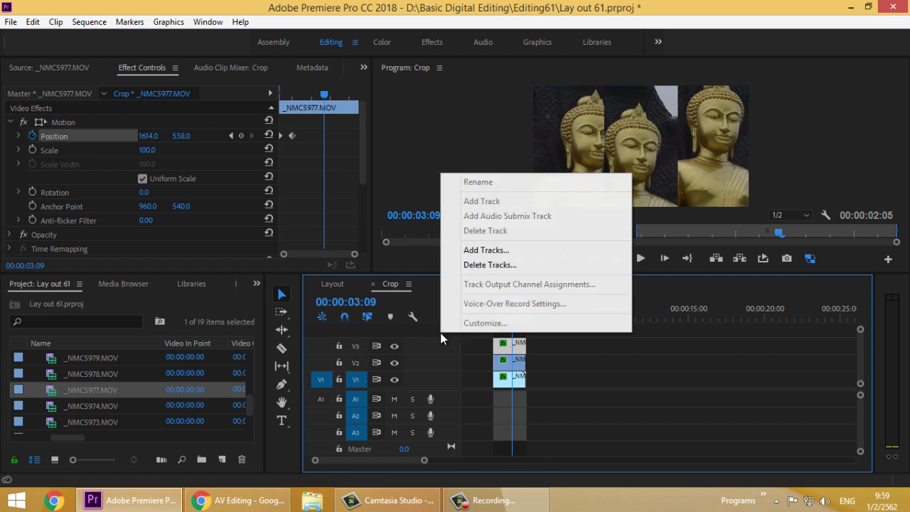
left_click(488, 251)
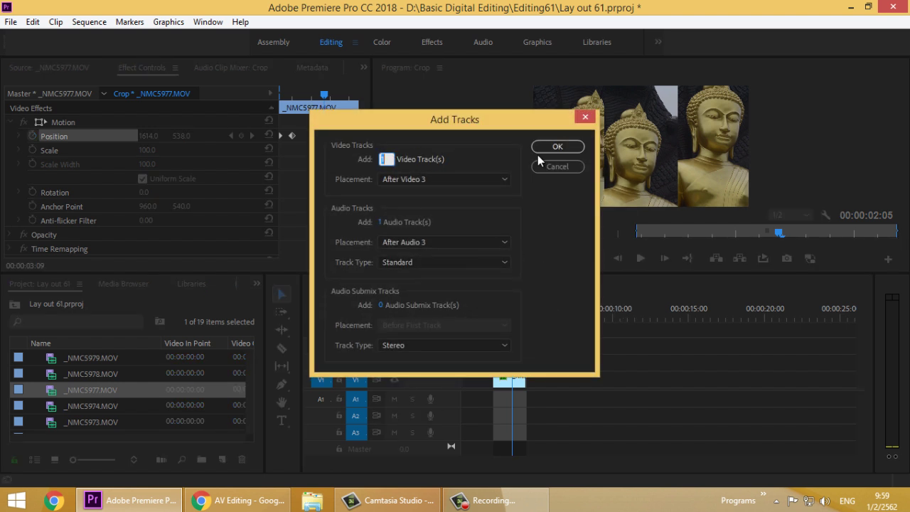
left_click(541, 165)
- Add a single video track above V3
right_click(423, 349)
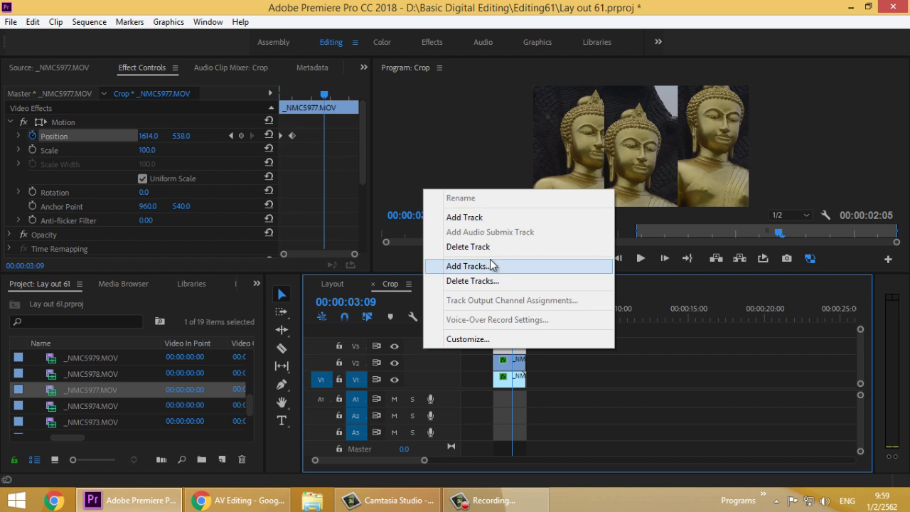
left_click(475, 218)
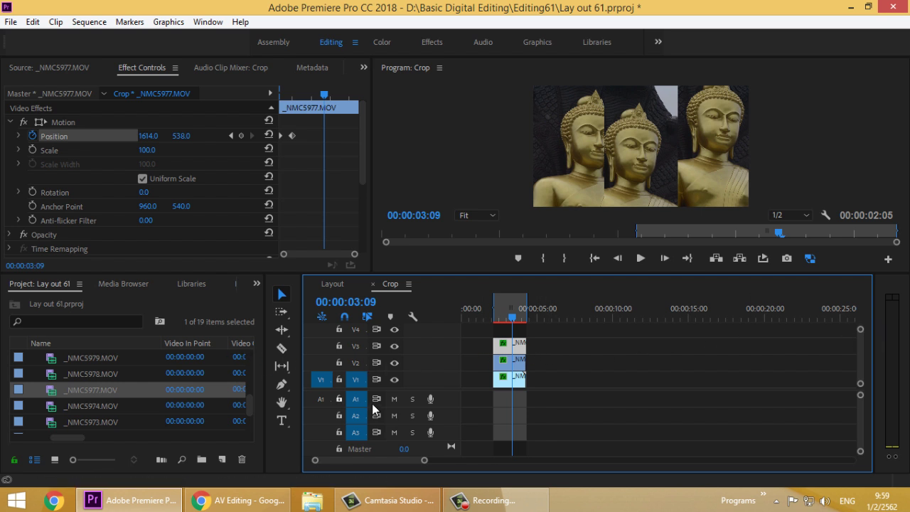
- Place _NMC5973.MOV on V4, align its start and end with the clips below, and return the playhead to 00:00:03:09
left_click_drag(510, 321, 512, 319)
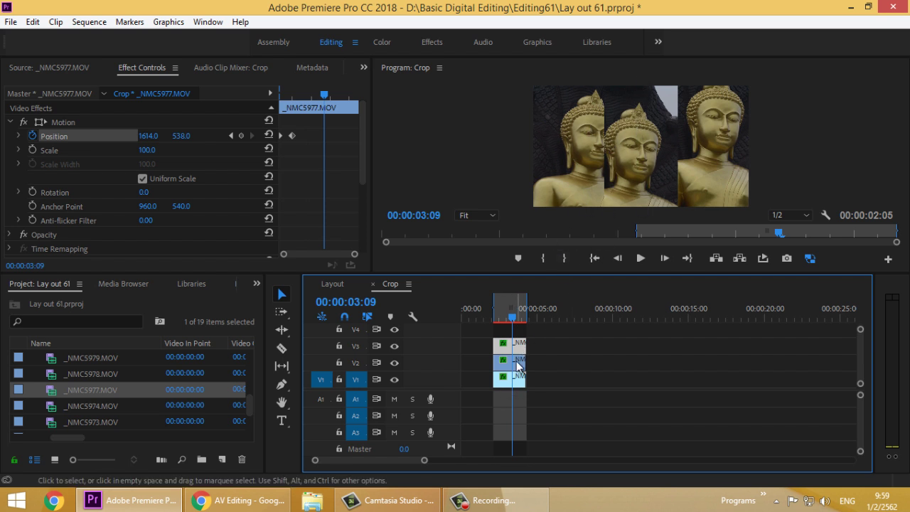
left_click(92, 423)
left_click_drag(92, 422, 625, 316)
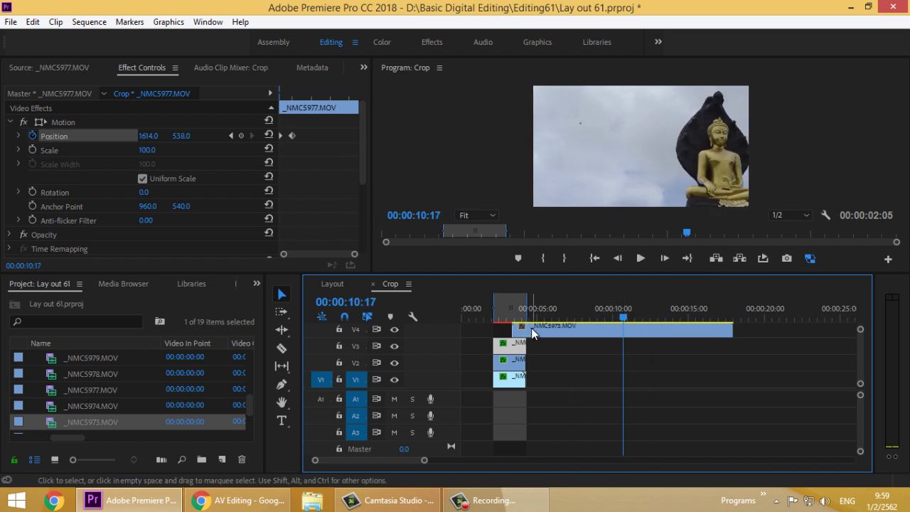
left_click_drag(531, 328, 513, 328)
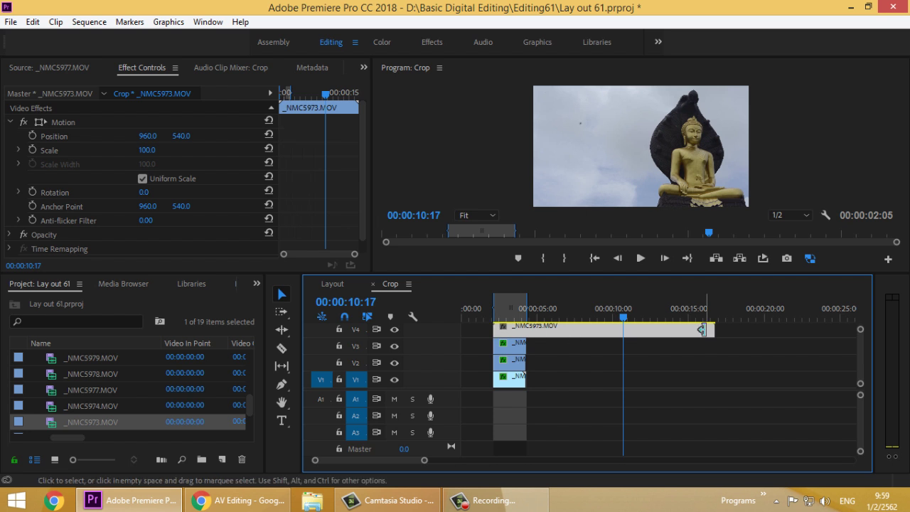
left_click_drag(713, 330, 525, 329)
left_click_drag(626, 317, 513, 324)
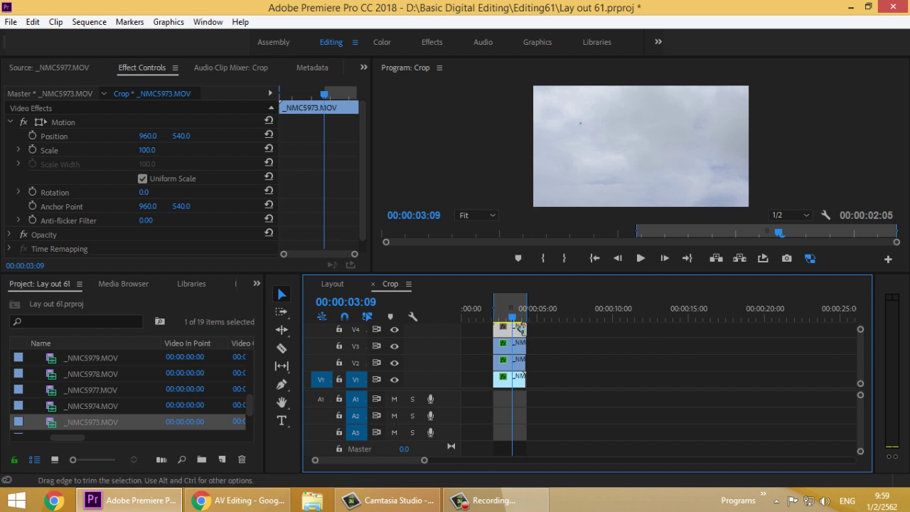
- Slip the contents of _NMC5973.MOV with the Slip tool so the seated statue sits near the middle of the frame
left_click(280, 368)
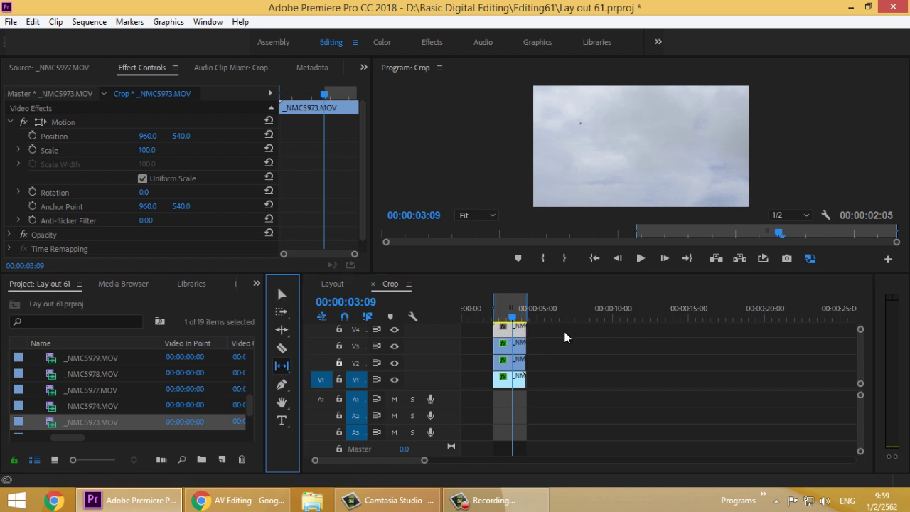
left_click_drag(486, 333, 519, 313)
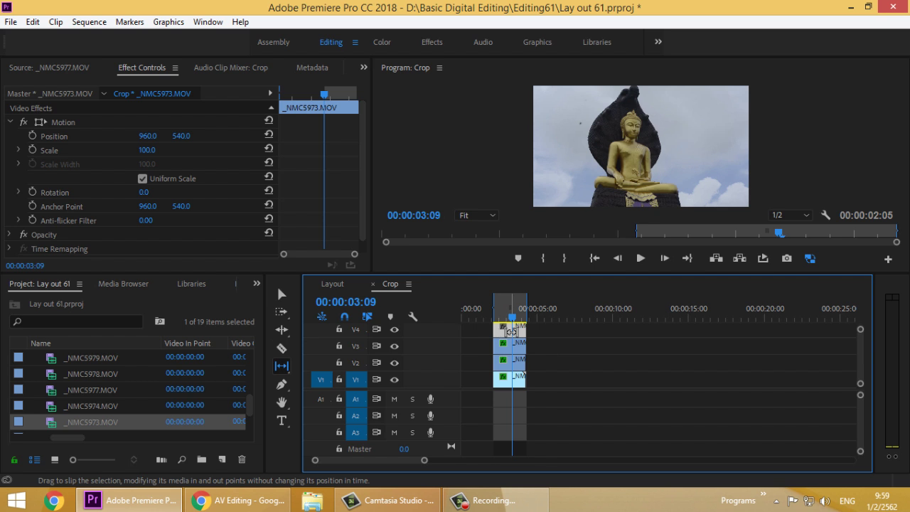
mouse_move(510, 332)
left_mouse_down()
mouse_move(711, 340)
mouse_move(513, 330)
left_mouse_up()
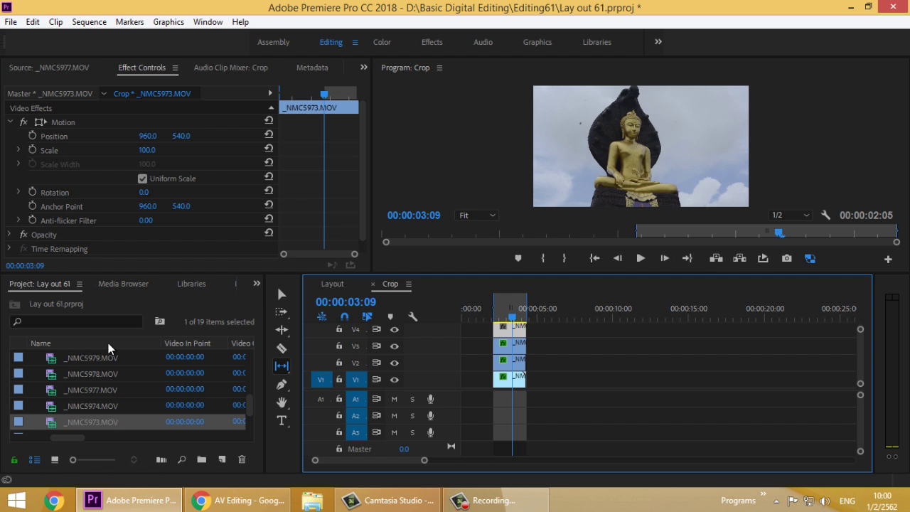
- Apply the Crop video effect to _NMC5973.MOV on V4 and bring its crop settings into view
left_click(256, 285)
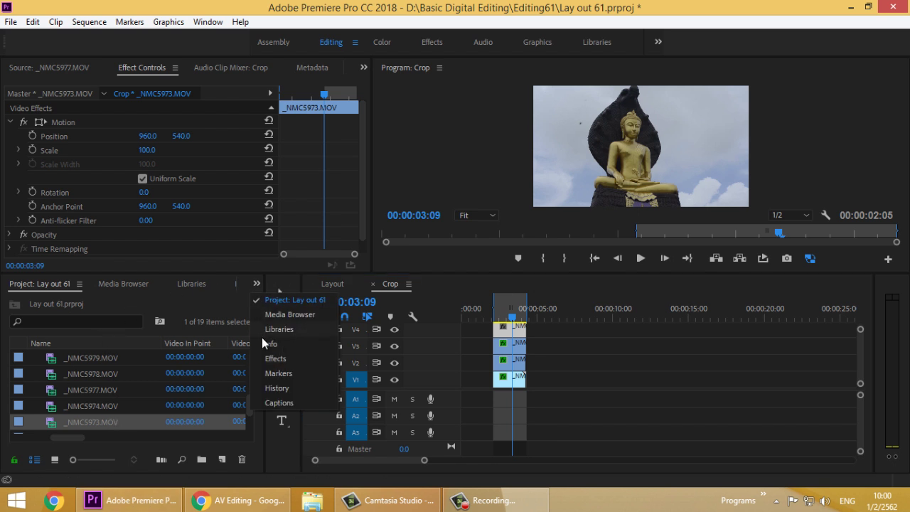
left_click(274, 360)
left_click(64, 303)
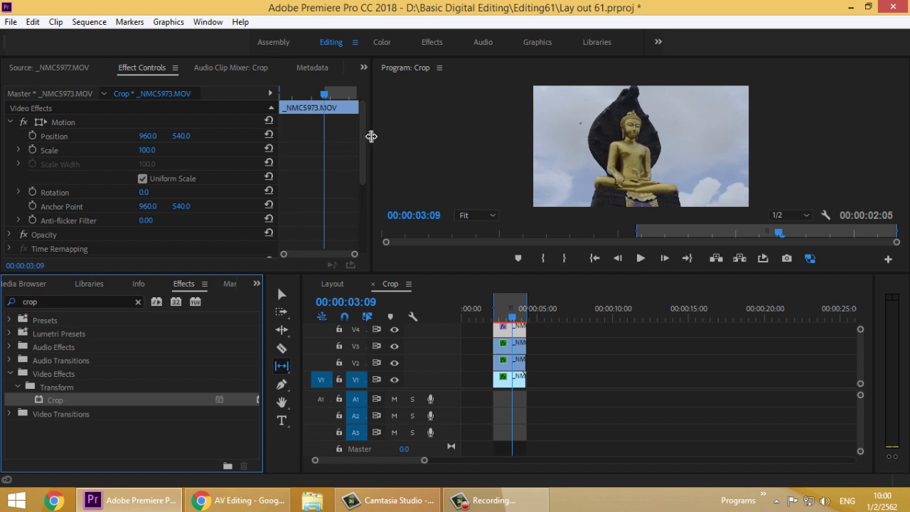
left_click_drag(361, 145, 367, 179)
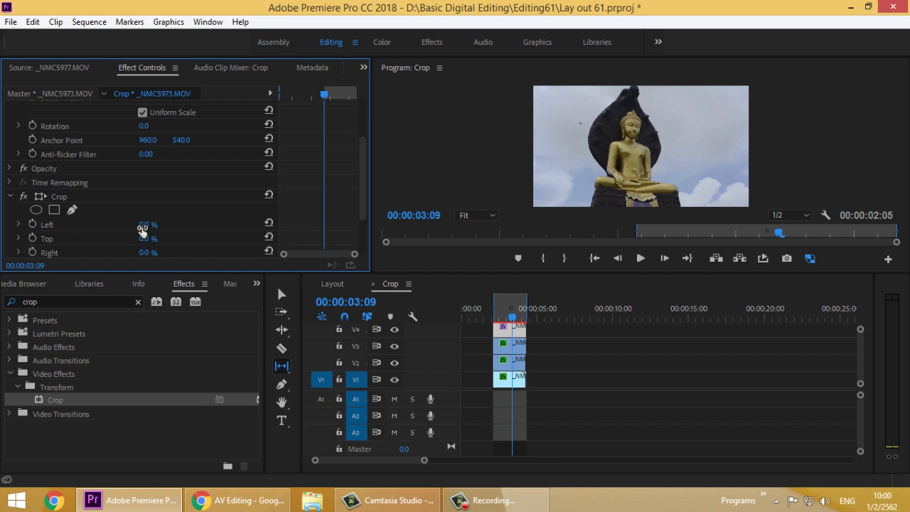
- Crop _NMC5973.MOV by 33% on both the Left and Right sides
left_click(155, 224)
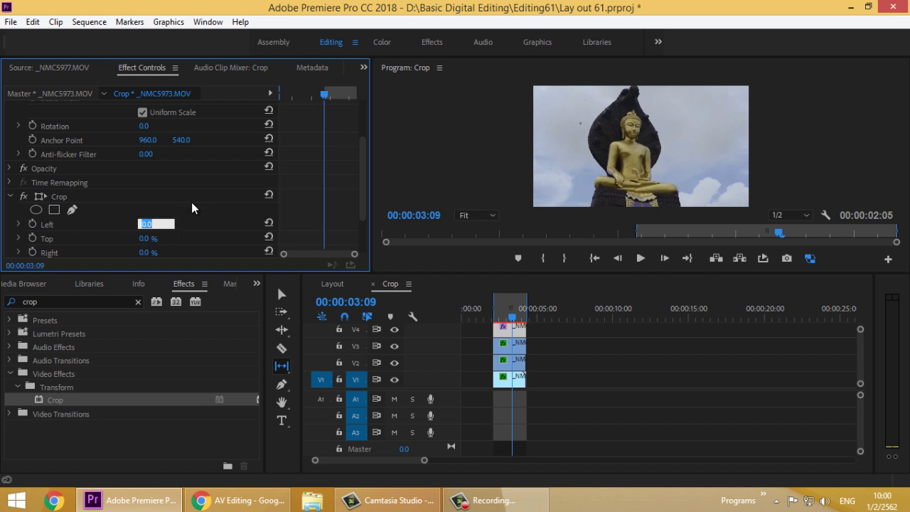
type("33")
left_click(148, 253)
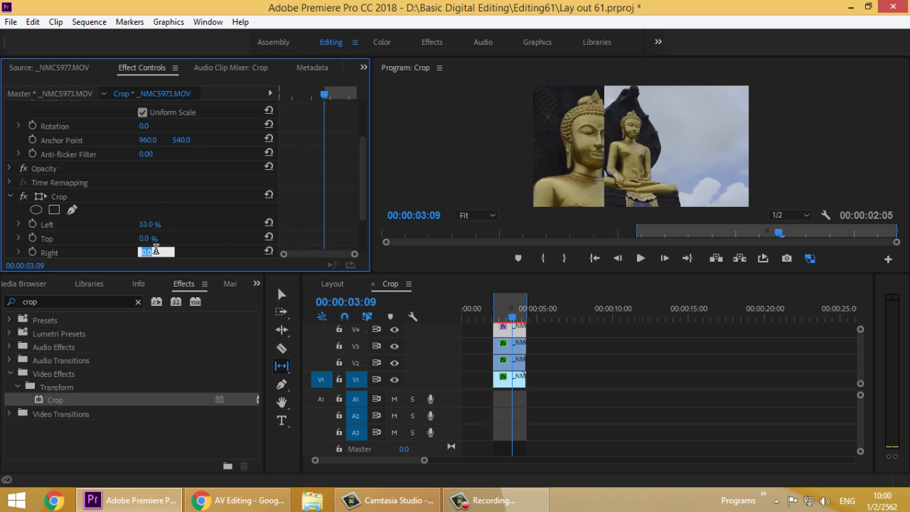
type("33")
key("Return")
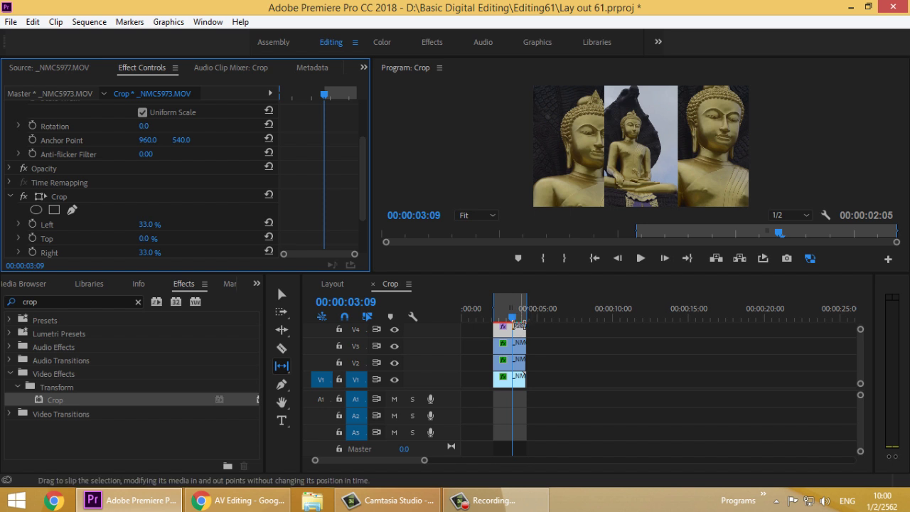
- Enable Position keyframing for _NMC5973.MOV at 00:00:03:07 and set the vertical value to 1623.0
mouse_move(515, 322)
left_mouse_down()
mouse_move(493, 329)
mouse_move(516, 324)
left_mouse_up()
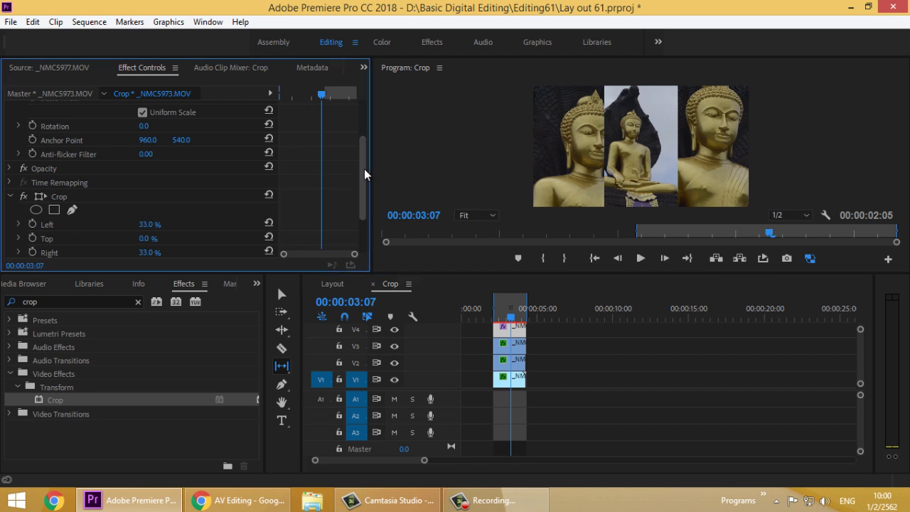
scroll(346, 107, "up", 3)
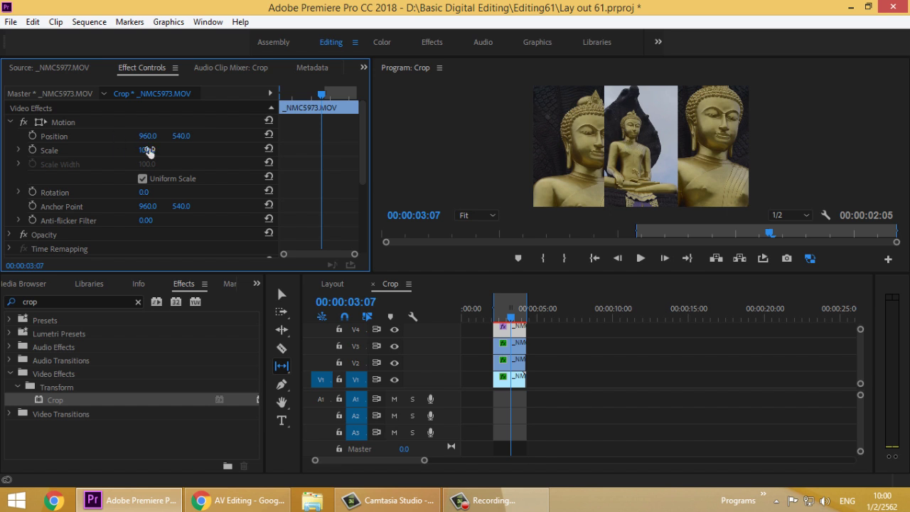
left_click(32, 137)
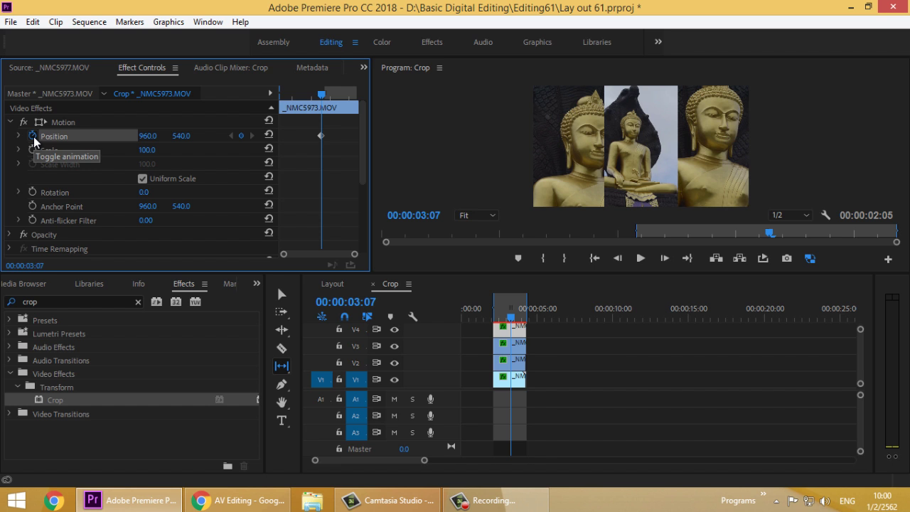
left_click_drag(182, 136, 194, 138)
left_click_drag(408, 156, 754, 156)
left_click_drag(239, 146, 170, 135)
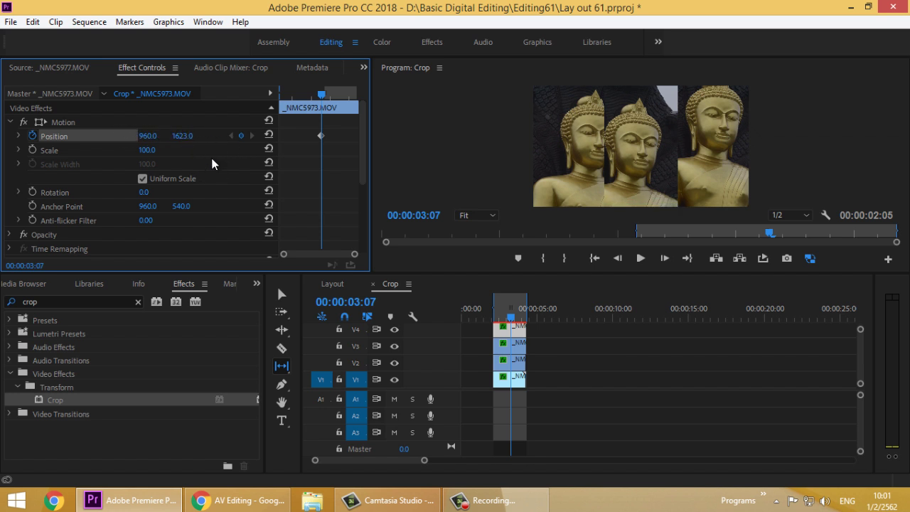
- Advance the playhead to 00:00:03:21 and add a Position keyframe for _NMC5973.MOV with a vertical value of 540.0
left_click_drag(322, 100, 342, 100)
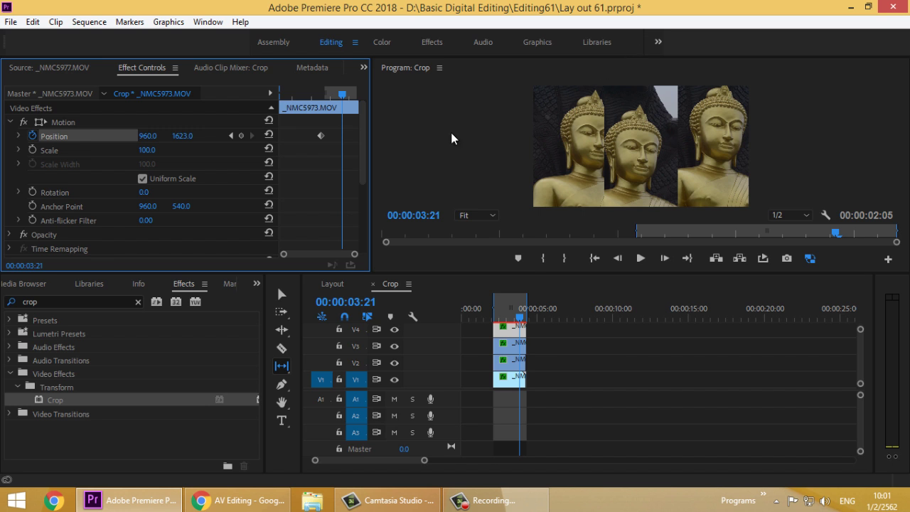
mouse_move(178, 142)
left_mouse_down()
mouse_move(60, 158)
mouse_move(131, 149)
mouse_move(21, 148)
mouse_move(181, 140)
left_mouse_up()
left_click(184, 135)
key("Up")
key("Up")
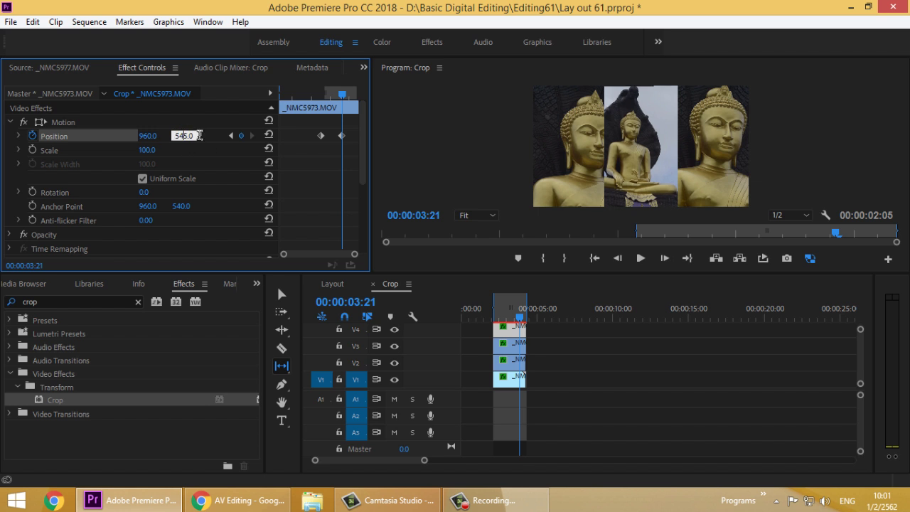
type("540")
key("Return")
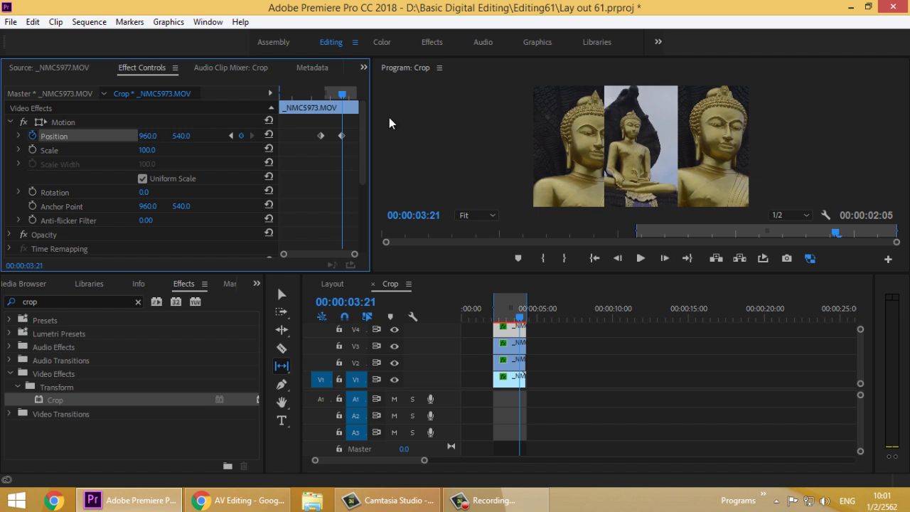
- Scrub through the new strip's upward slide and return the playhead to its first Position keyframe at 00:00:03:07
mouse_move(530, 313)
left_mouse_down()
mouse_move(508, 316)
mouse_move(524, 327)
left_mouse_up()
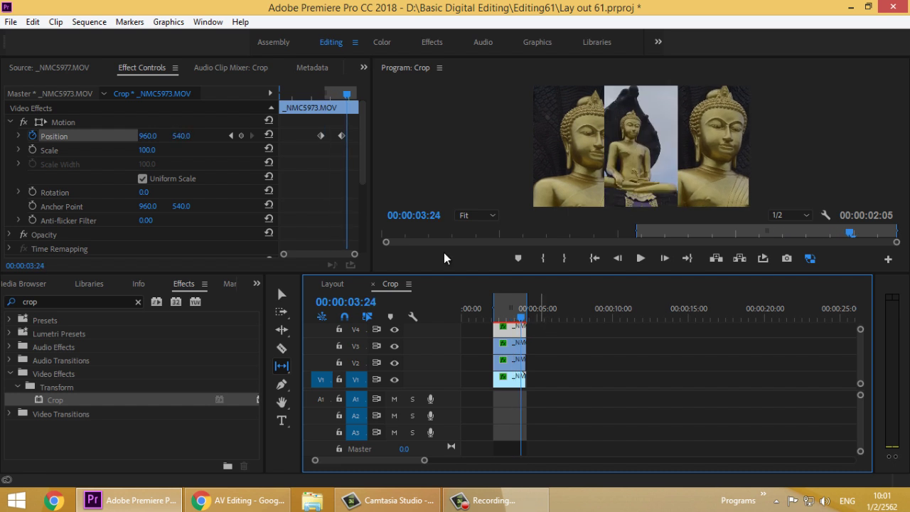
left_click_drag(347, 96, 322, 98)
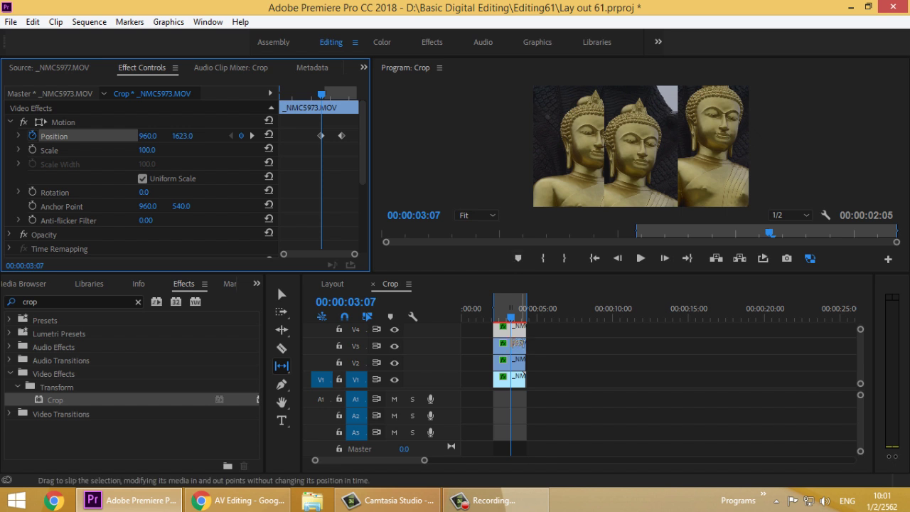
mouse_move(322, 98)
left_mouse_down()
mouse_move(343, 98)
mouse_move(322, 99)
left_mouse_up()
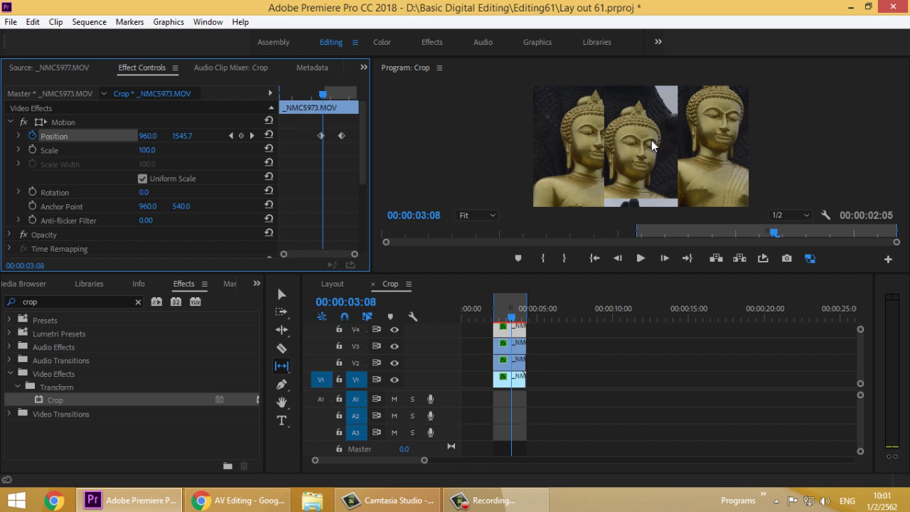
key("Left")
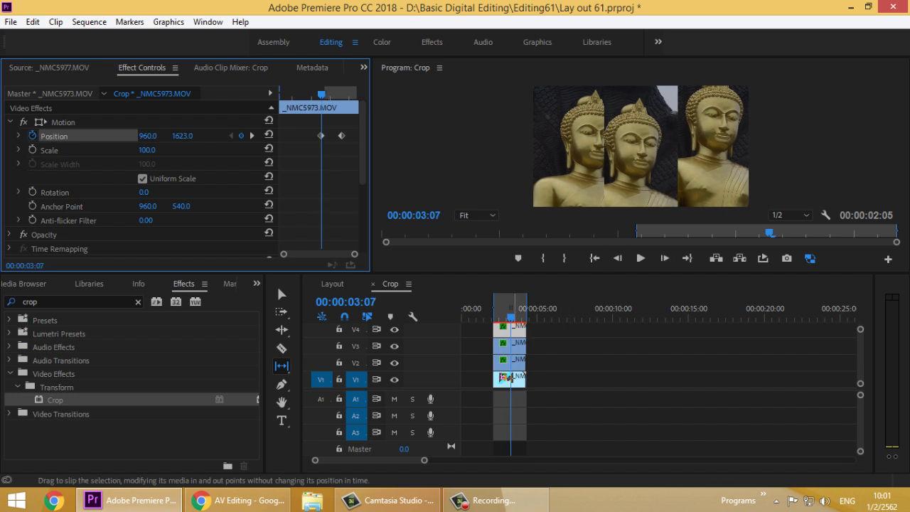
- Select _NMC5980.MOV on V1 with the Selection tool and add a Position keyframe at 00:00:03:07 holding its current position
left_click(281, 294)
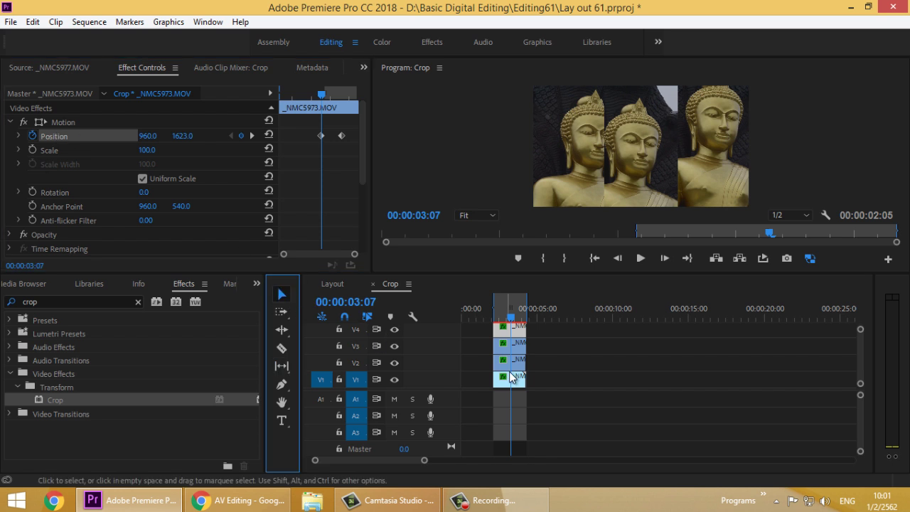
left_click(395, 380)
left_click(395, 380)
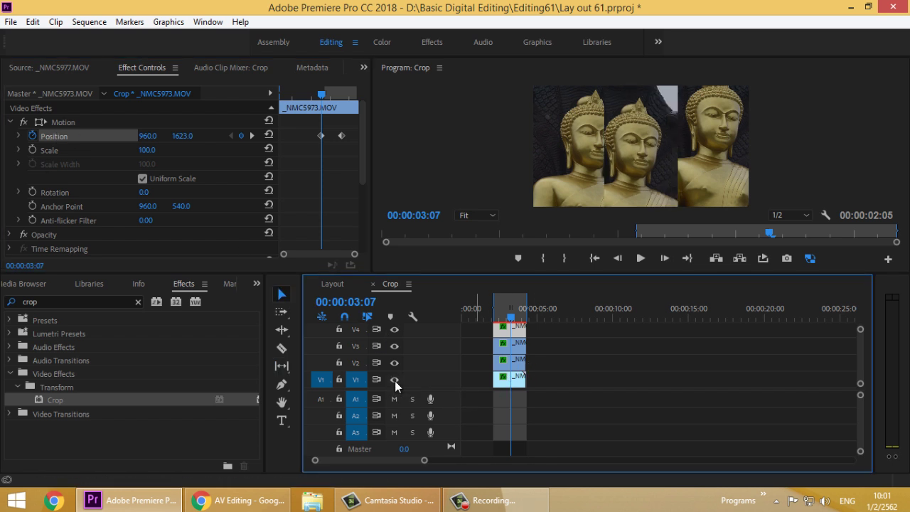
left_click(509, 384)
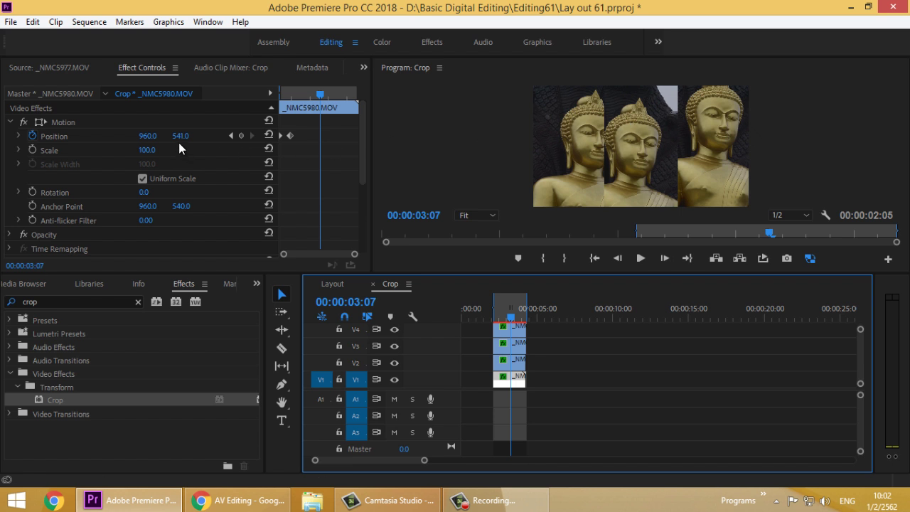
left_click(242, 136)
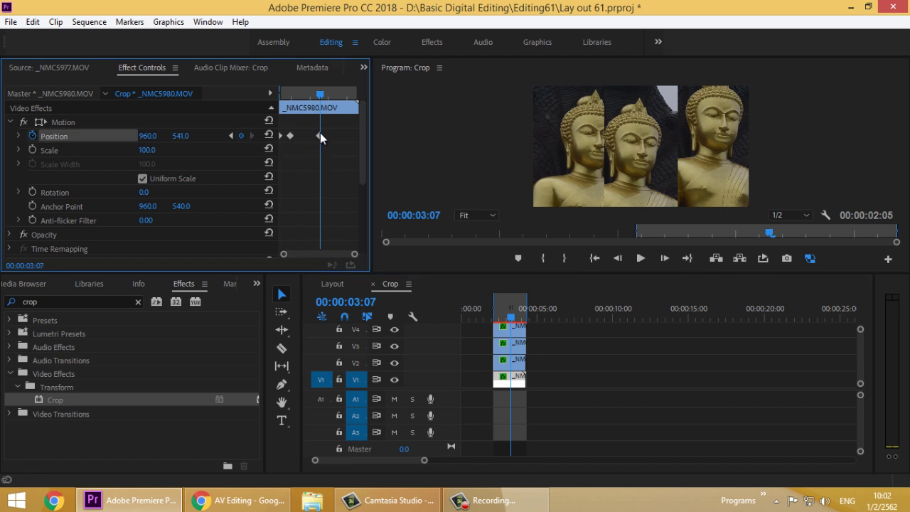
- Step frame by frame from 00:00:03:07 to 00:00:03:21 and back to examine how the new strip covers the middle one
key("Right")
key("Right")
key("Right")
key("Right")
key("Right")
key("Right")
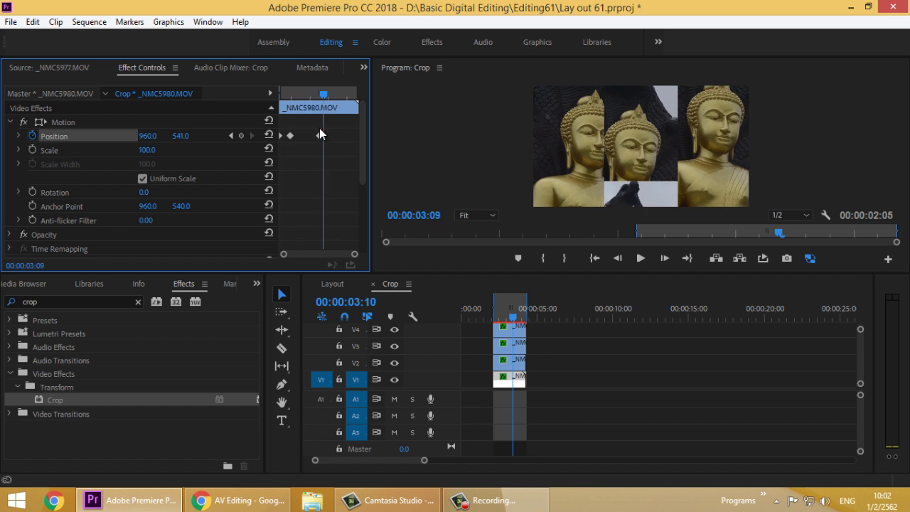
key("Right")
key("Right")
key("Right")
key("Right")
key("Right")
key("Right")
key("Right")
key("Right")
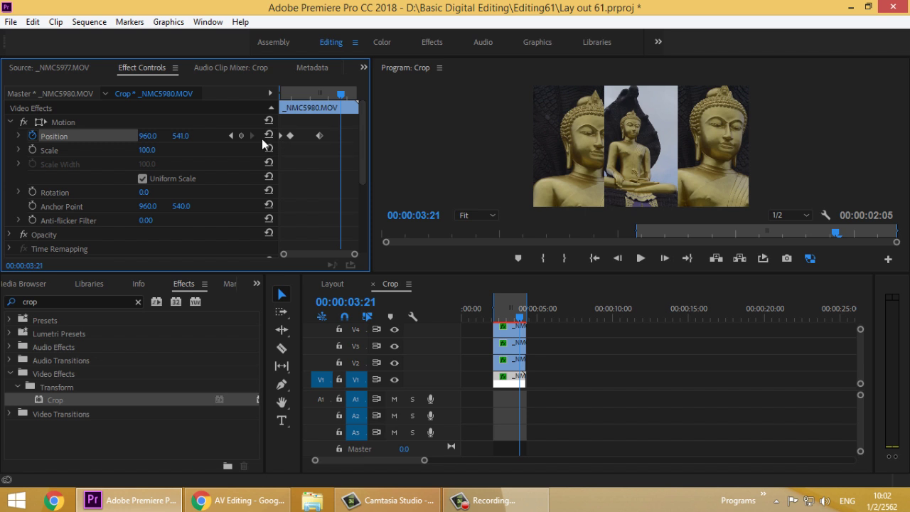
left_click_drag(170, 140, 183, 140)
key("Left")
key("Left")
key("Left")
key("Left")
key("Left")
key("Left")
key("Left")
key("Left")
key("Left")
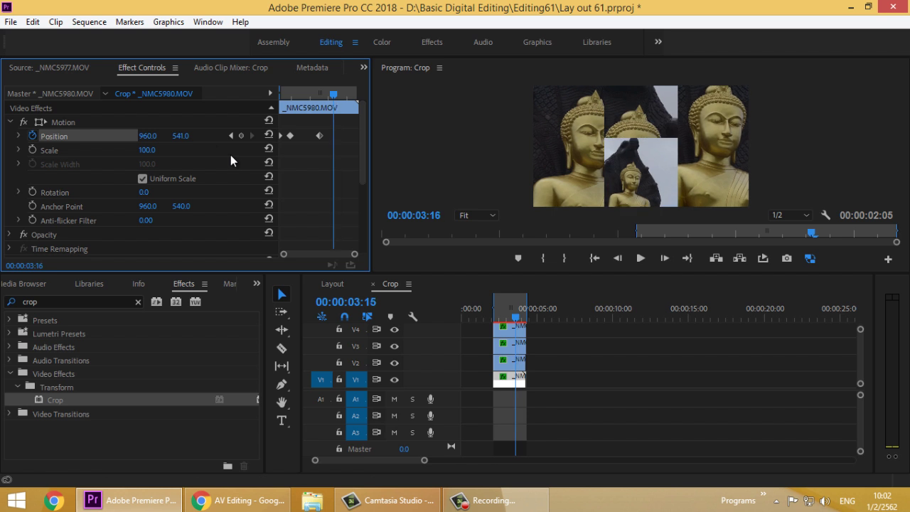
key("Left")
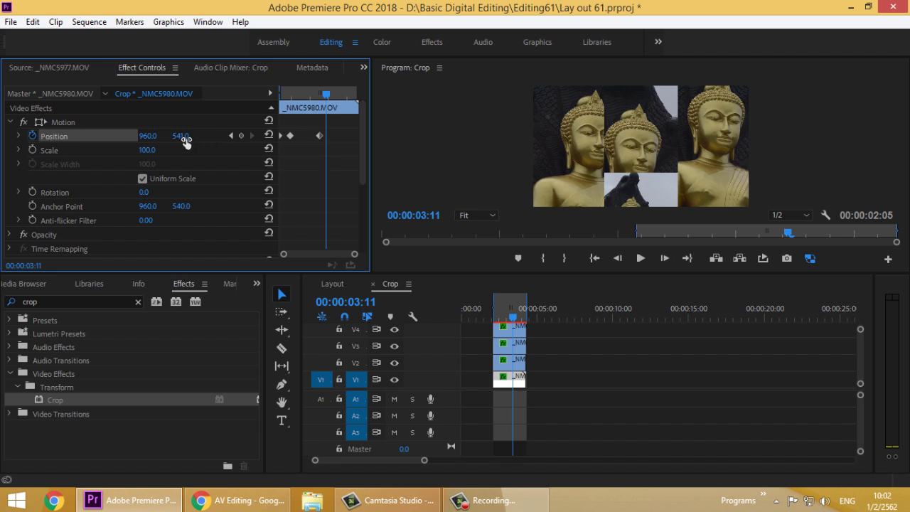
key("Left")
key("Left")
key("Left")
key("Left")
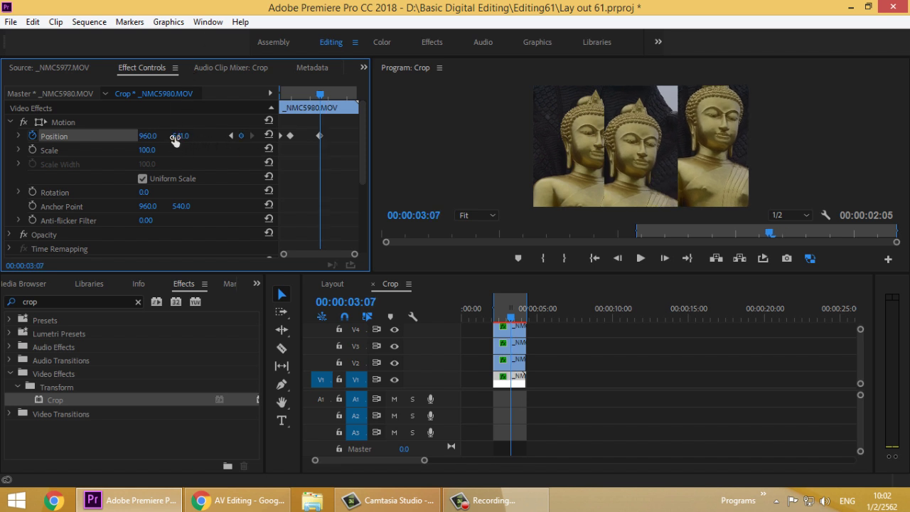
- Try a vertical Position of 493.0 for _NMC5980.MOV at 00:00:03:07 and restore the value to 541.0
mouse_move(175, 140)
left_mouse_down()
mouse_move(186, 136)
mouse_move(145, 136)
mouse_move(183, 135)
mouse_move(162, 142)
left_mouse_up()
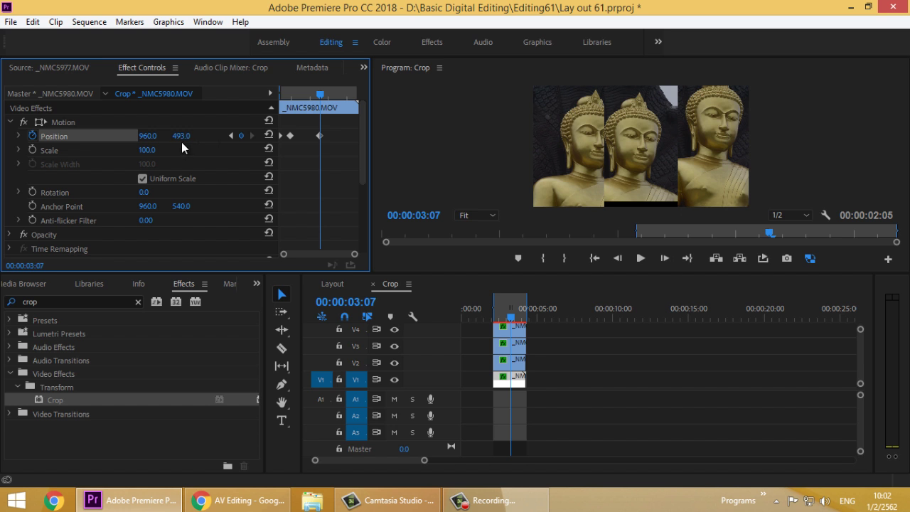
left_click_drag(181, 142, 181, 143)
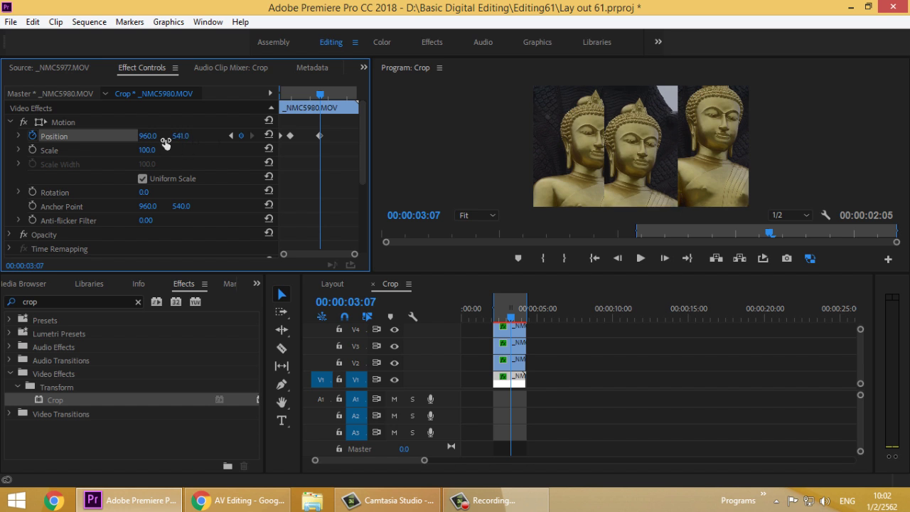
- Set the vertical Position of _NMC5980.MOV to 540.0 at the 00:00:03:07 keyframe
left_click(182, 135)
left_click(234, 162)
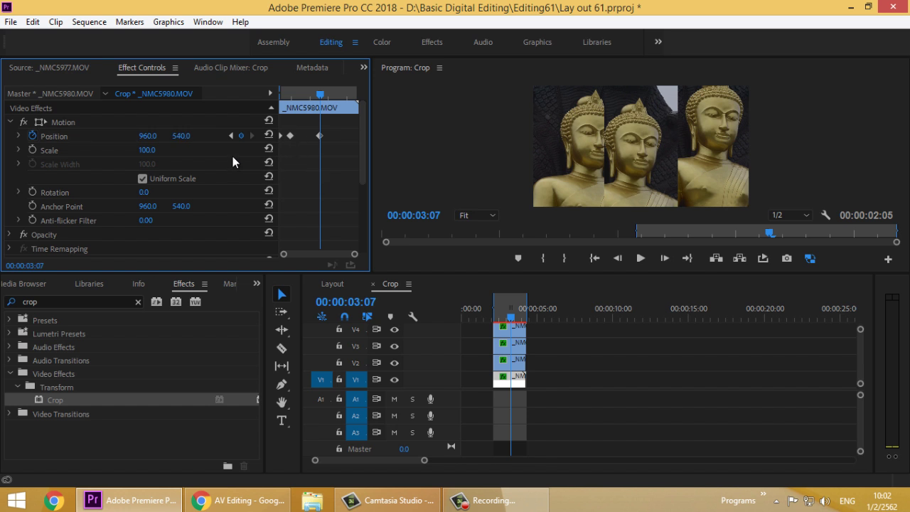
left_click_drag(183, 138, 177, 139)
left_click(180, 138)
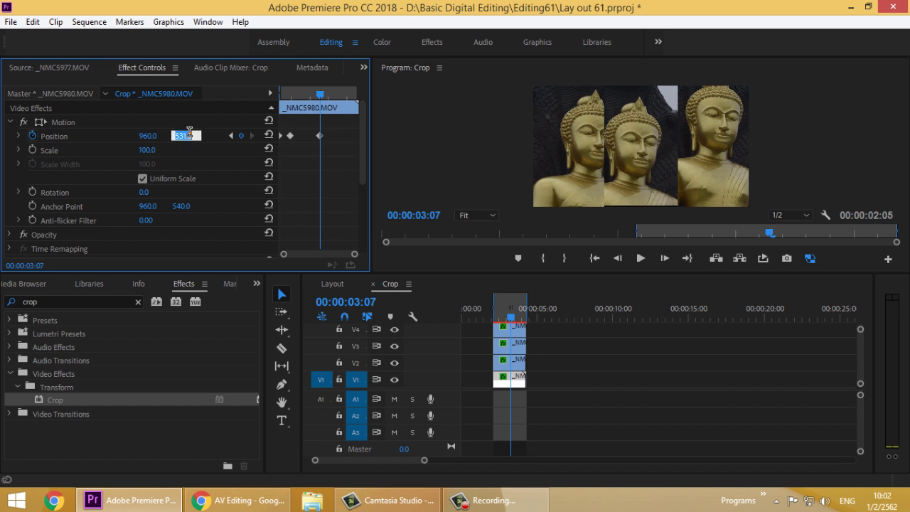
type("540")
key("Return")
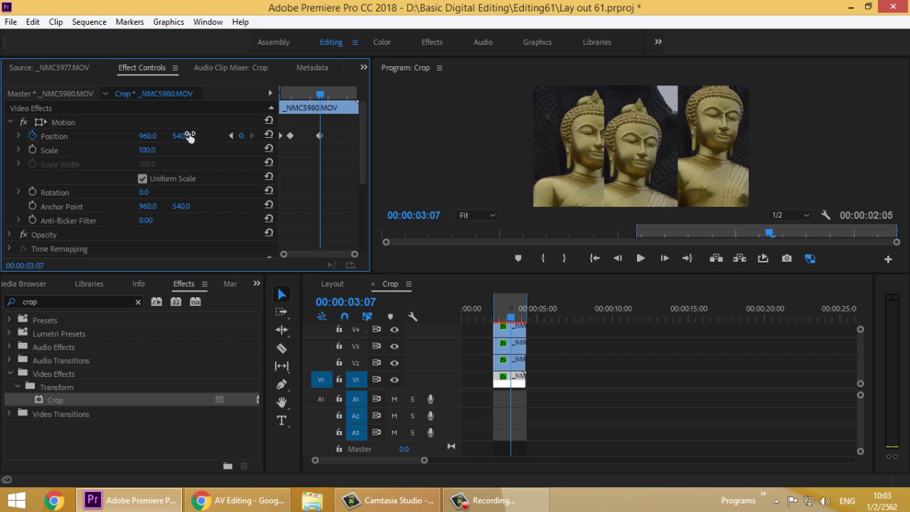
- Try a vertical Position of 447.0 for _NMC5980.MOV at 00:00:03:21 and step back through the move to 00:00:03:07
key("space")
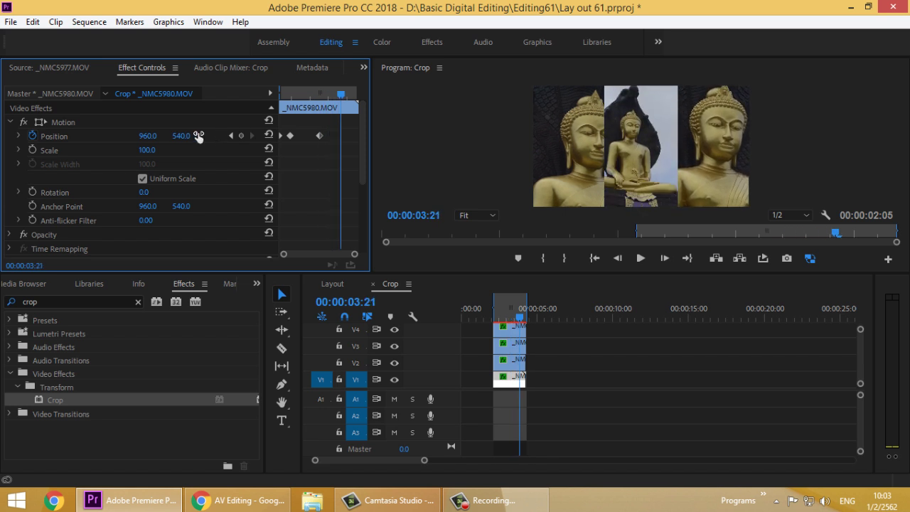
left_click_drag(177, 140, 135, 144)
key("Left")
key("Left")
key("Left")
key("Left")
key("Left")
key("Left")
key("Left")
key("Left")
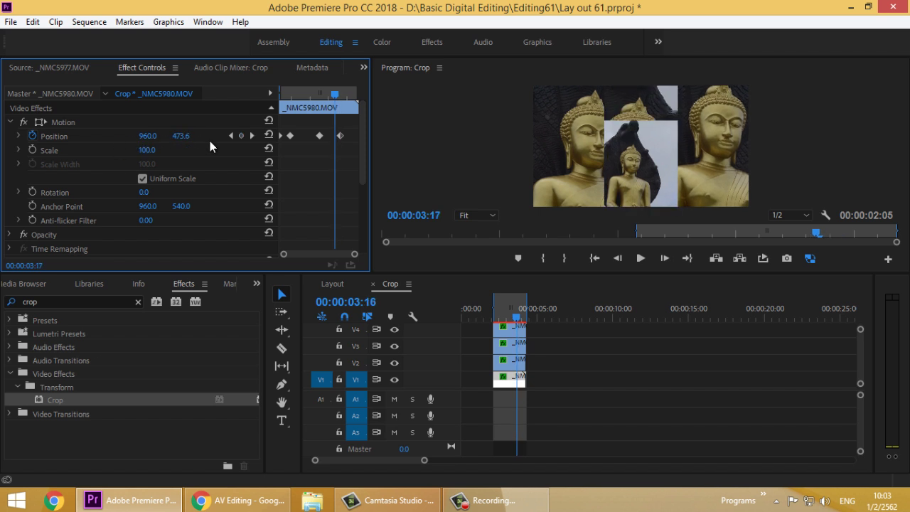
key("Left")
key("Left")
key("Left")
key("Left")
key("Left")
key("Left")
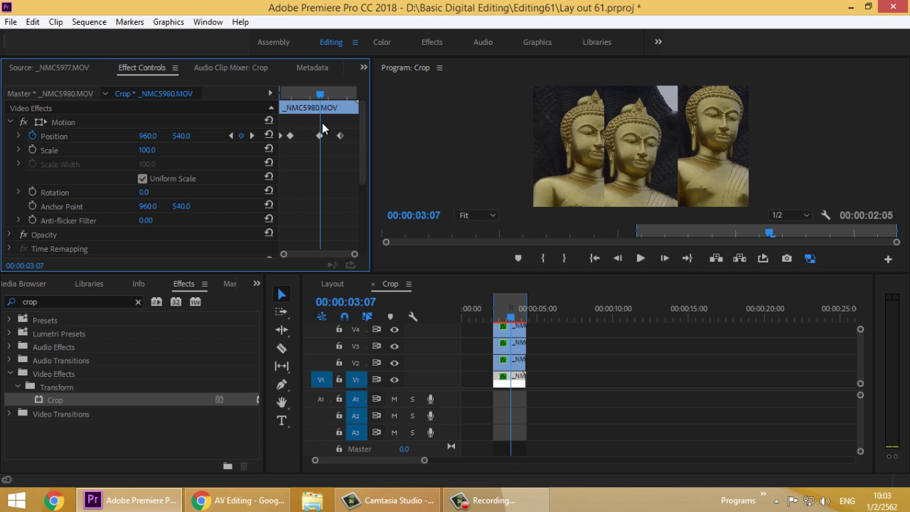
- Try a vertical Position of 60.0 for _NMC5980.MOV at 00:00:03:22 and step back through the move to 00:00:03:10
left_click_drag(323, 94, 348, 95)
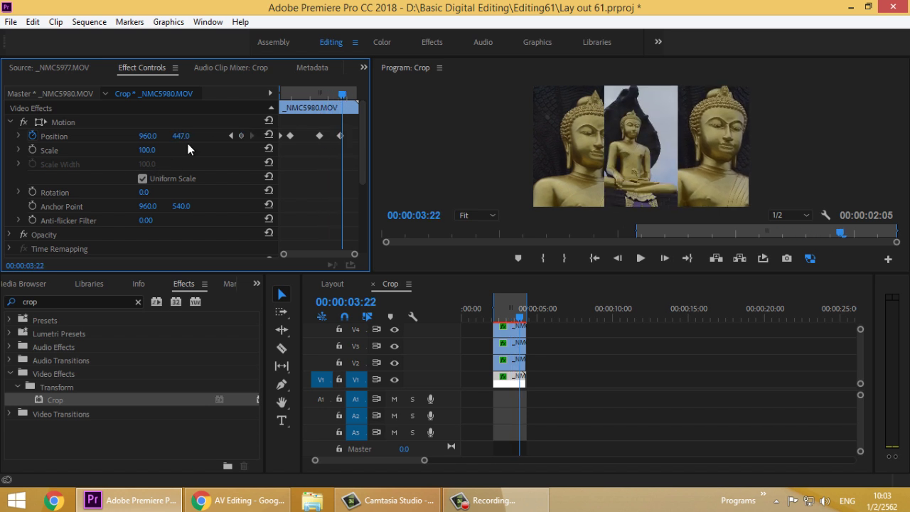
left_click_drag(180, 141, 46, 149)
key("Left")
key("Left")
key("Left")
key("Left")
key("Left")
key("Left")
key("Left")
key("Left")
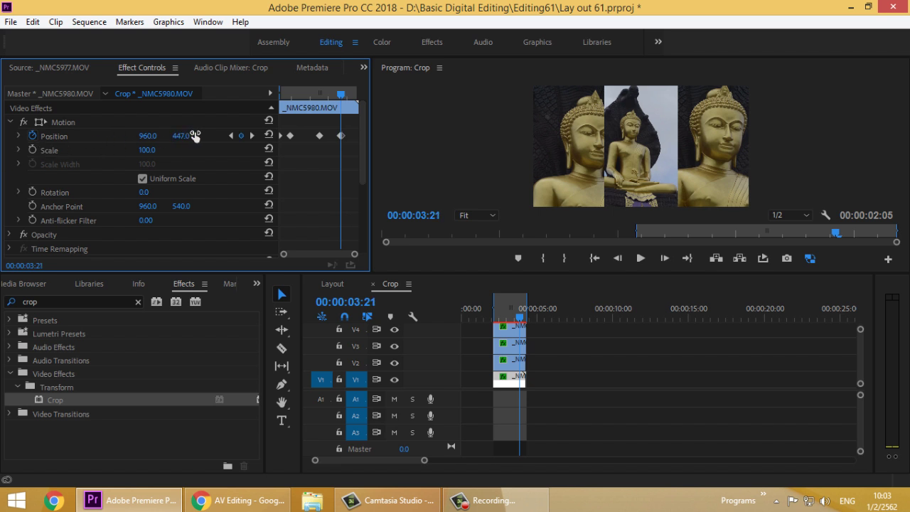
key("Left")
key("Left")
key("Left")
key("Left")
key("Left")
key("Left")
key("Left")
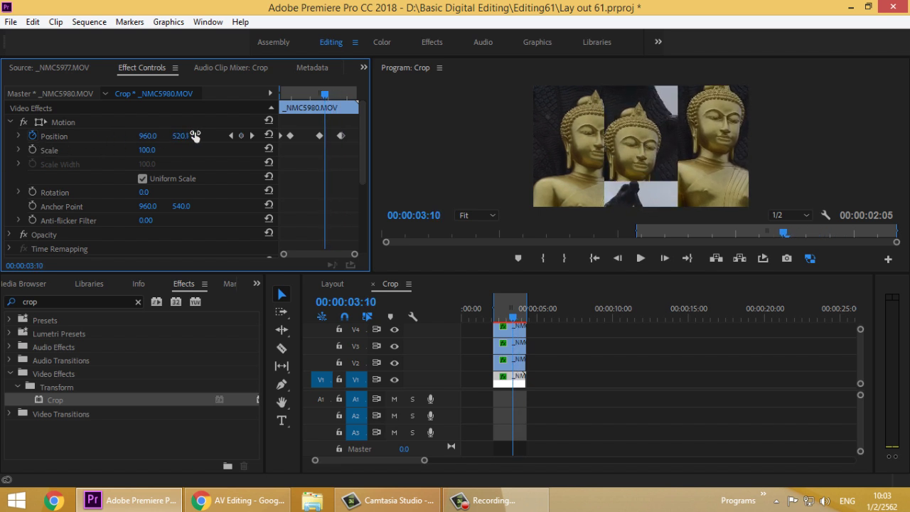
- Step back and forth between 00:00:02:18 and 00:00:03:22 to examine how the middle strip moves relative to the new one
key("Right")
key("Right")
key("Right")
key("Right")
key("Right")
key("Right")
key("Right")
key("Right")
key("Right")
key("Right")
key("Right")
key("Right")
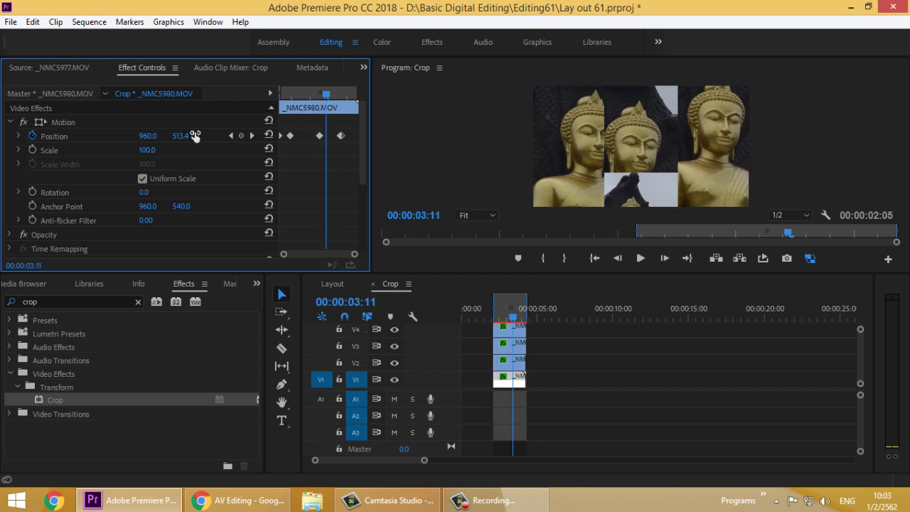
key("Right")
key("Right")
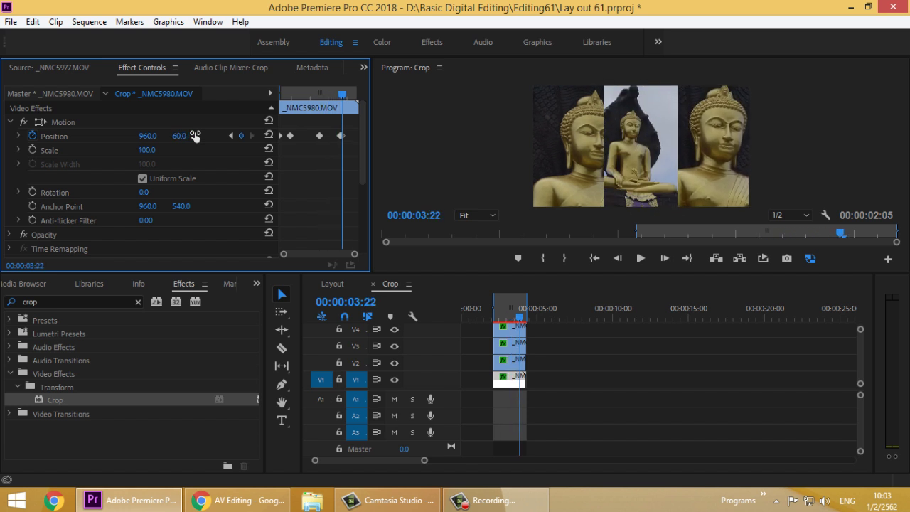
key("Left")
key("Left")
key("Left")
key("Left")
key("Left")
key("Left")
key("Left")
key("Left")
key("Left")
key("Left")
key("Left")
key("Left")
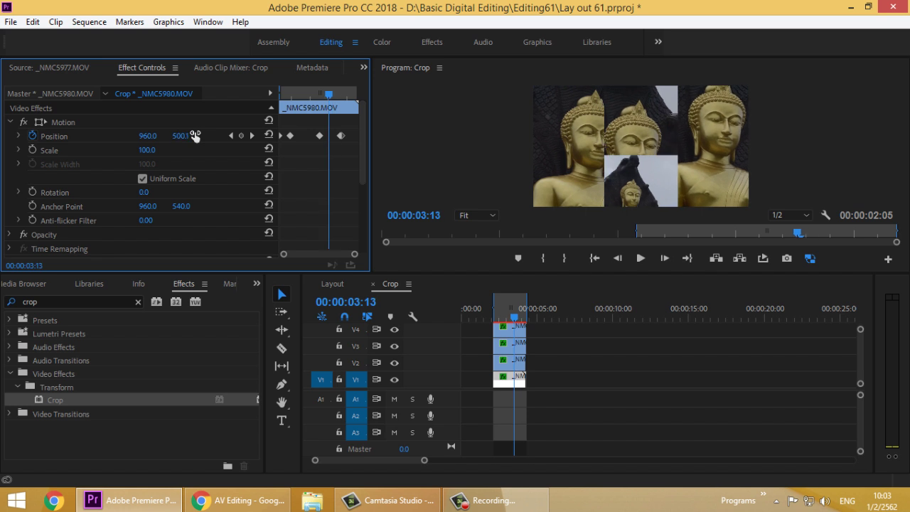
key("Left")
key("Left")
key("Left")
key("Left")
key("Left")
key("Left")
key("Left")
key("Left")
key("Left")
key("Left")
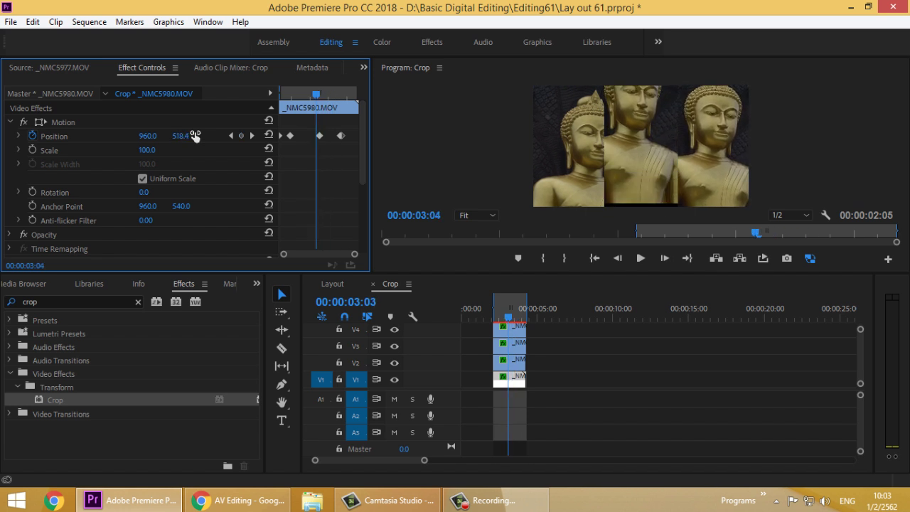
key("Left")
key("Left")
key("Left")
key("Left")
key("Left")
key("Left")
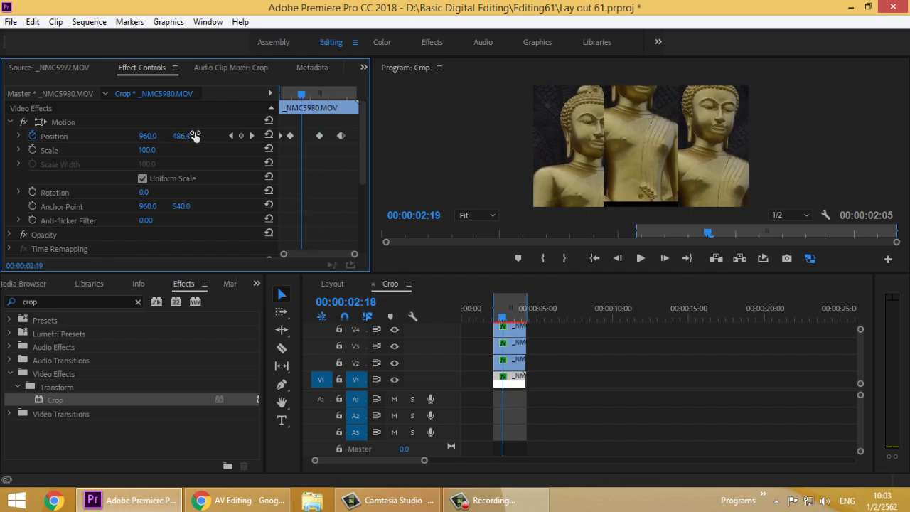
key("Right")
key("Right")
key("Right")
key("Right")
key("Right")
key("Right")
key("Right")
key("Right")
key("Right")
key("Right")
key("Right")
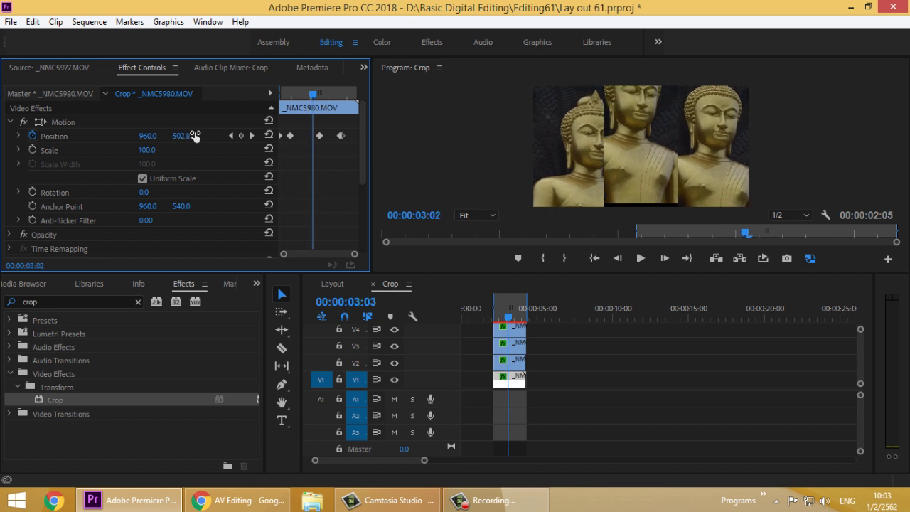
key("Right")
key("Right")
key("Right")
key("Right")
key("Right")
key("Right")
key("Right")
key("Right")
key("Right")
key("Right")
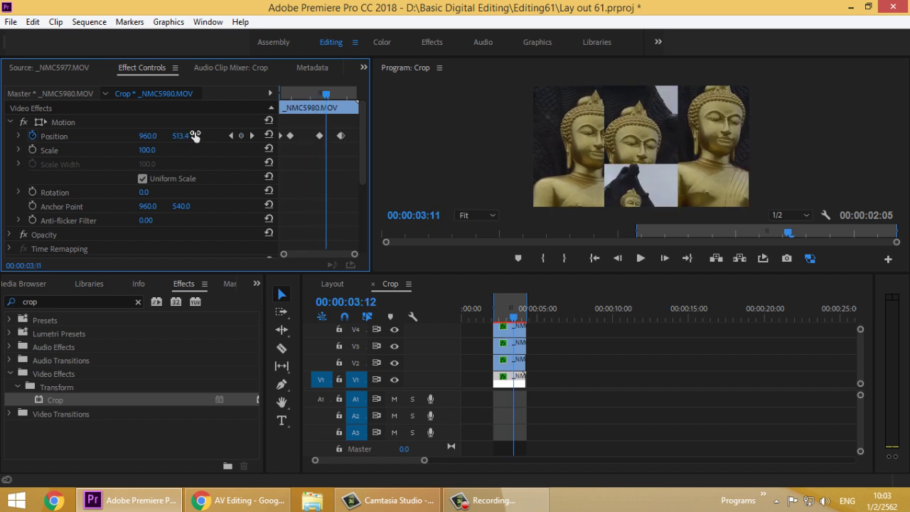
key("Right")
key("Right")
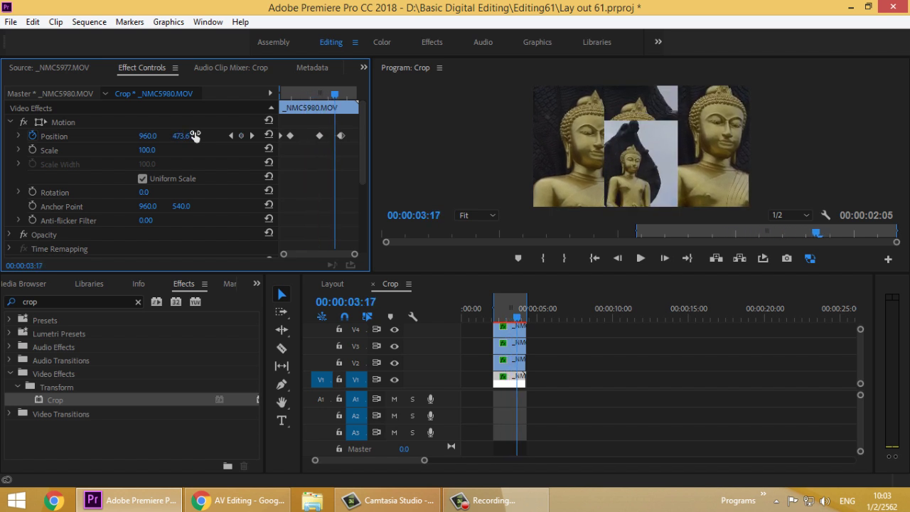
- Return the playhead to 00:00:03:07 and remove the trial Position keyframes at 00:00:03:21 and 00:00:03:22
key("Left")
key("Left")
key("Left")
key("Left")
key("Left")
key("Left")
key("Left")
key("Left")
key("Left")
key("Left")
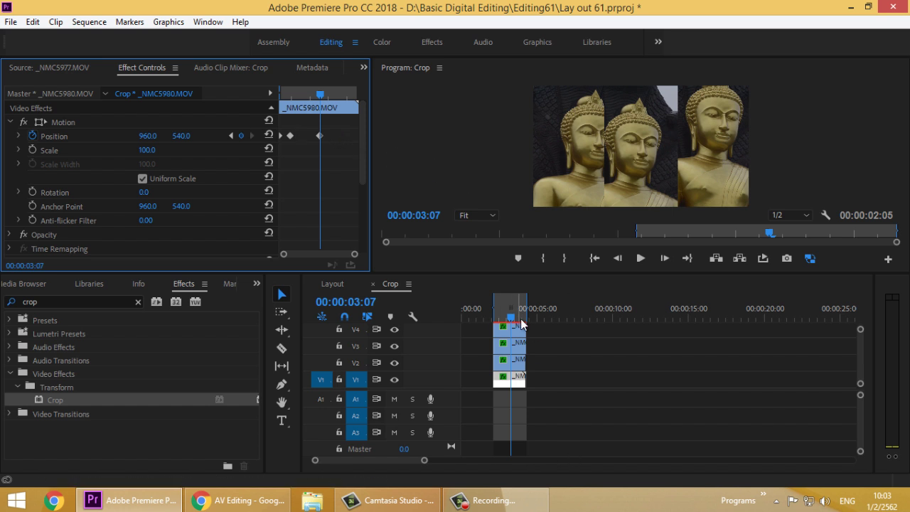
- Add a Position keyframe to _NMC5980.MOV at 00:00:04:01 with a vertical value of 0
left_click_drag(512, 318, 525, 318)
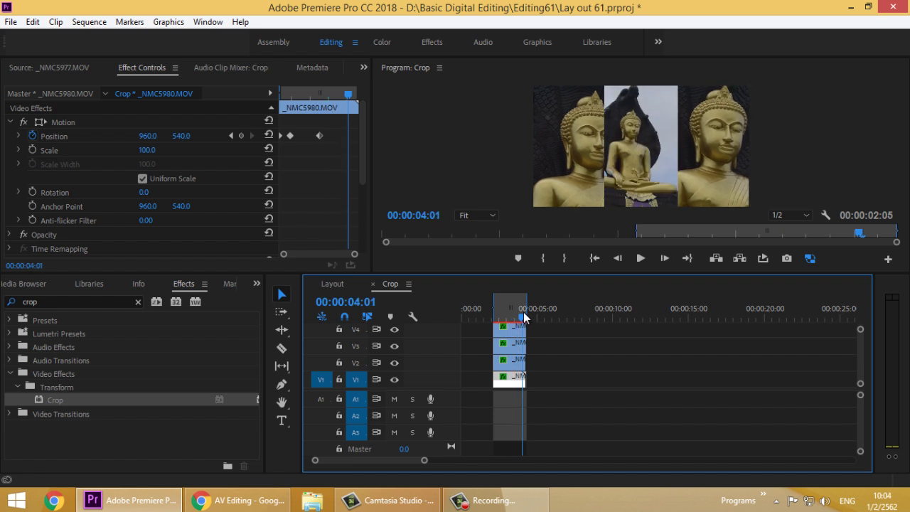
left_click(183, 137)
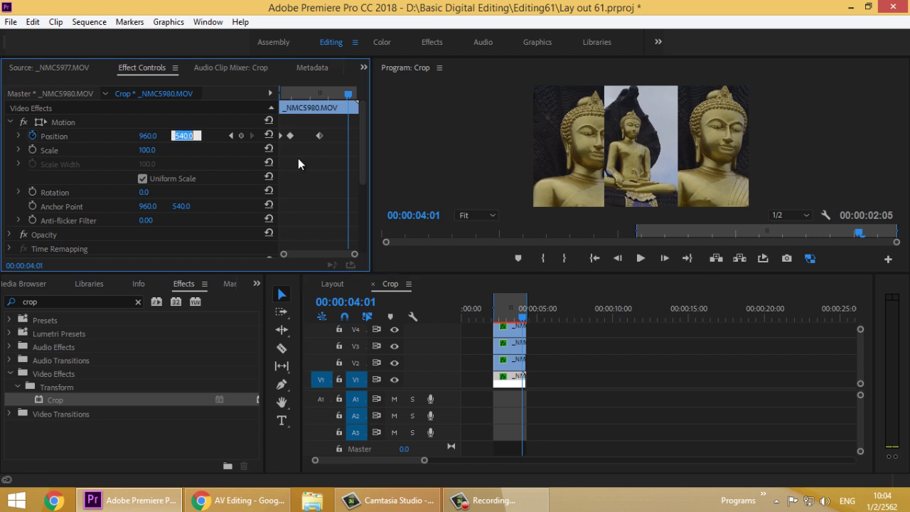
type("0")
key("Return")
- Return the playhead to the sequence start and step from 00:00:02:03 to 00:00:02:15 to examine how the strips slide in
left_click_drag(522, 319, 443, 284)
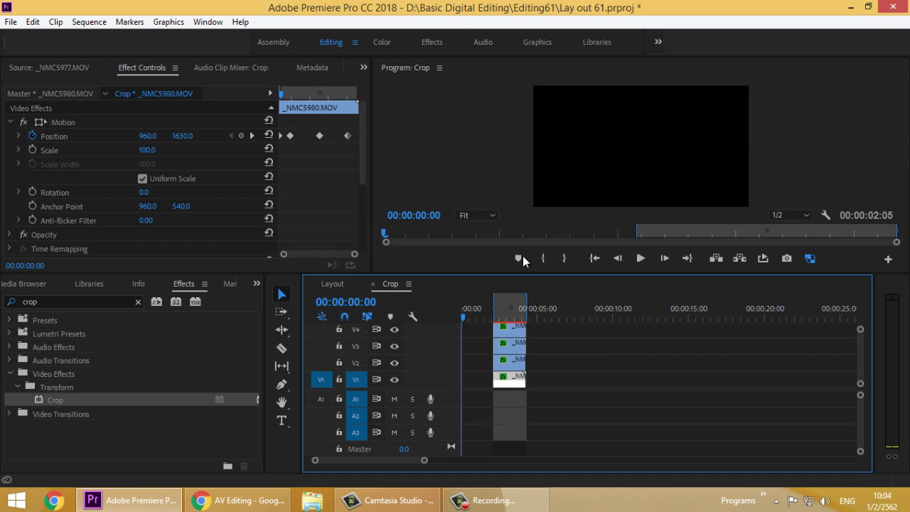
key("Right")
key("Right")
key("Right")
key("Right")
key("Right")
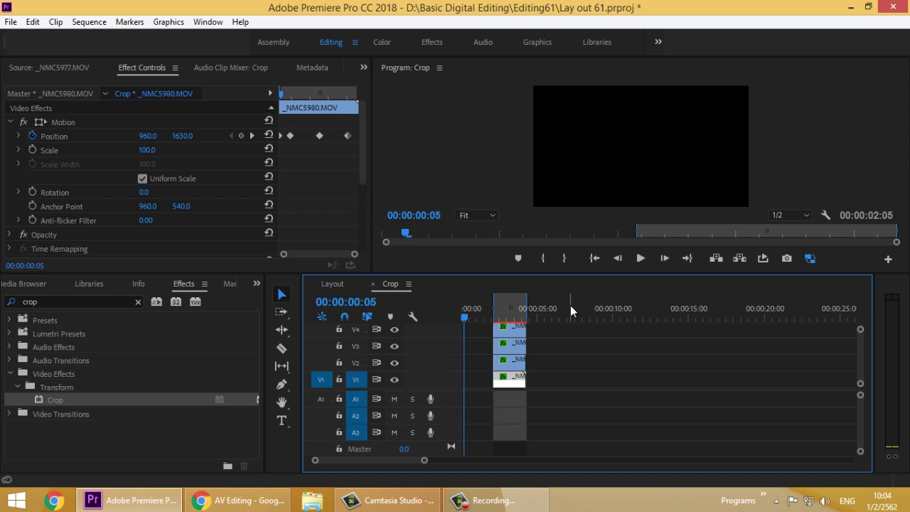
left_click_drag(463, 315, 493, 313)
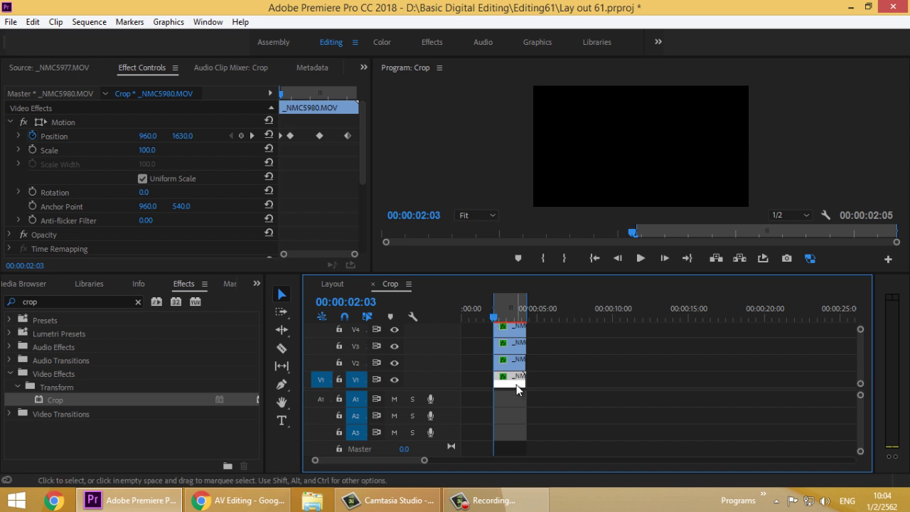
key("Right")
key("Right")
key("Right")
key("Right")
key("Right")
key("Right")
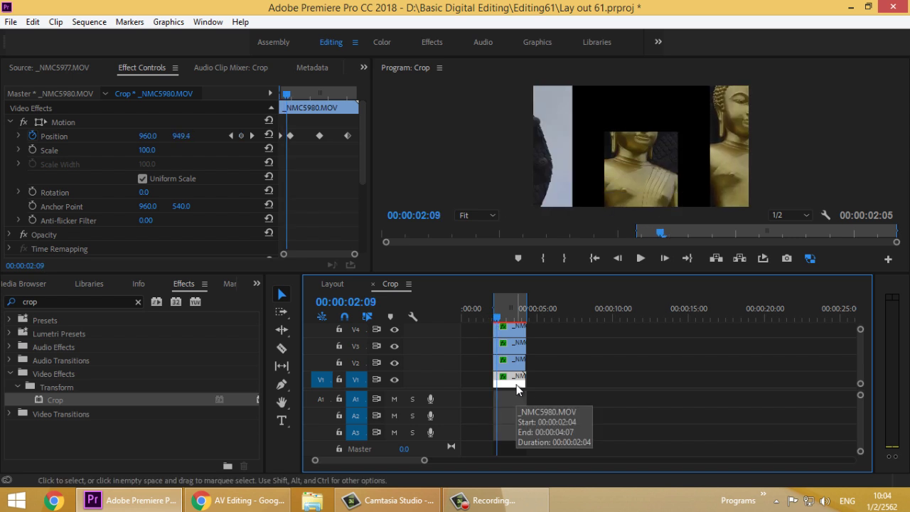
key("Right")
key("Right")
key("Right")
key("Right")
key("Right")
key("Right")
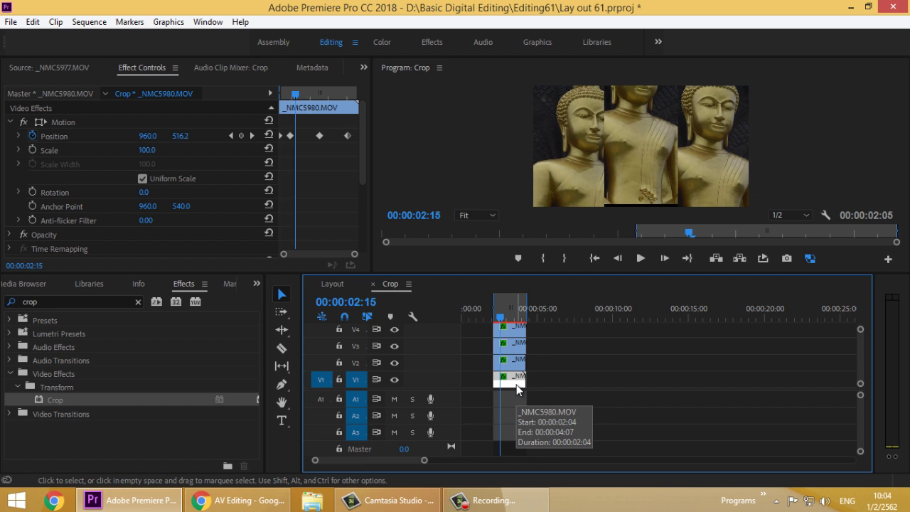
- Set the vertical Position of _NMC5980.MOV to 540 at the 00:00:02:12 keyframe and play back the animation
key("Left")
key("Left")
key("Left")
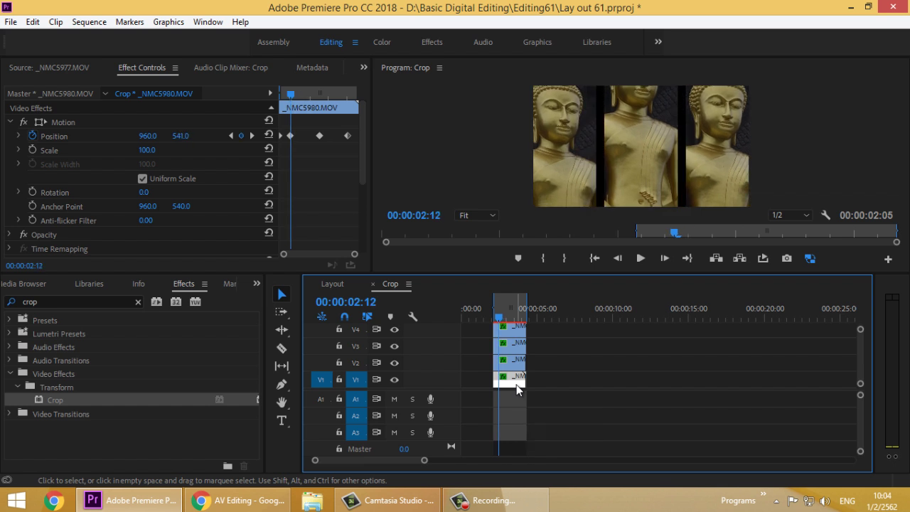
key("Left")
key("Right")
key("Right")
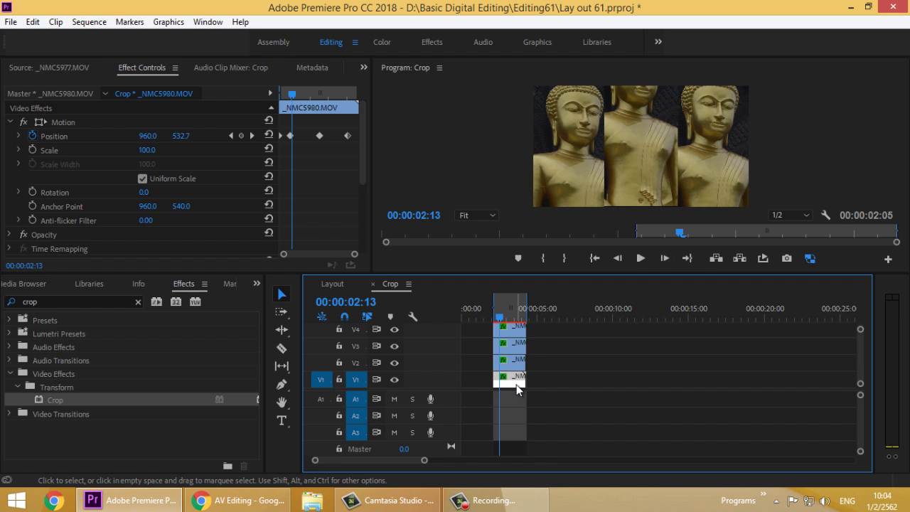
key("Right")
key("Left")
key("Left")
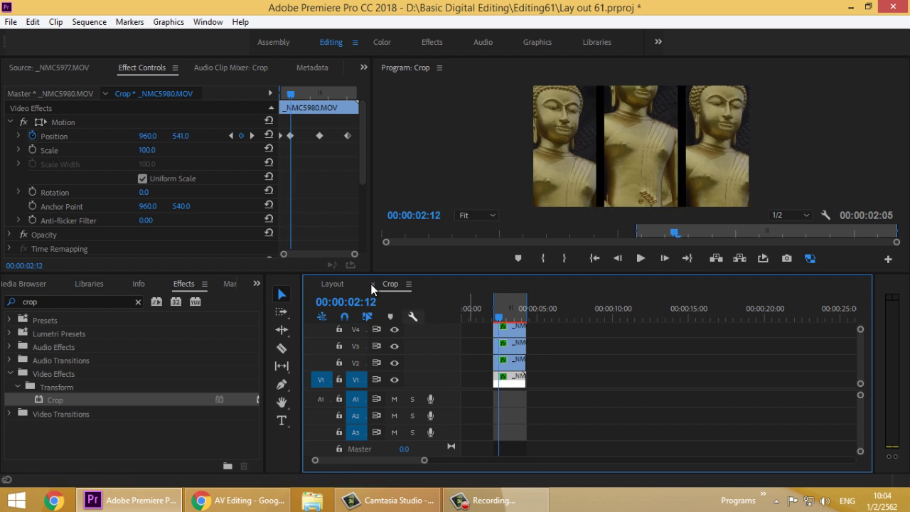
left_click(183, 136)
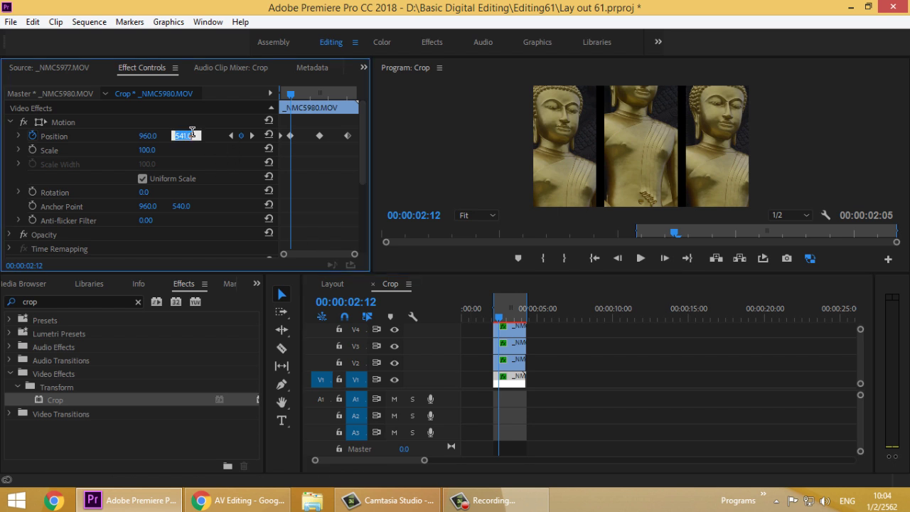
type("540")
key("Return")
key("space")
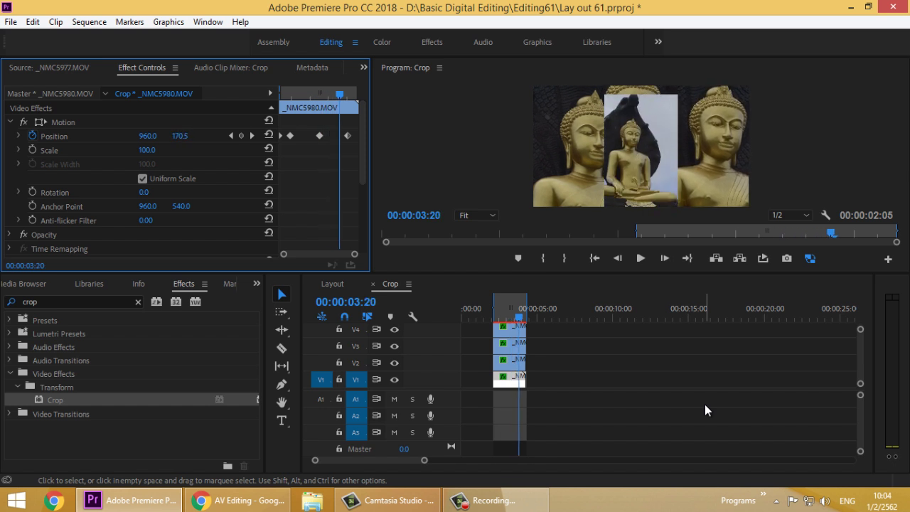
- Step back and forth between 00:00:03:07 and 00:00:03:22 to examine how the fourth clip covers the middle strip as both move up
key("Left")
key("Left")
key("Left")
key("Left")
key("Left")
key("Left")
key("Left")
key("Left")
key("Left")
key("Left")
key("Left")
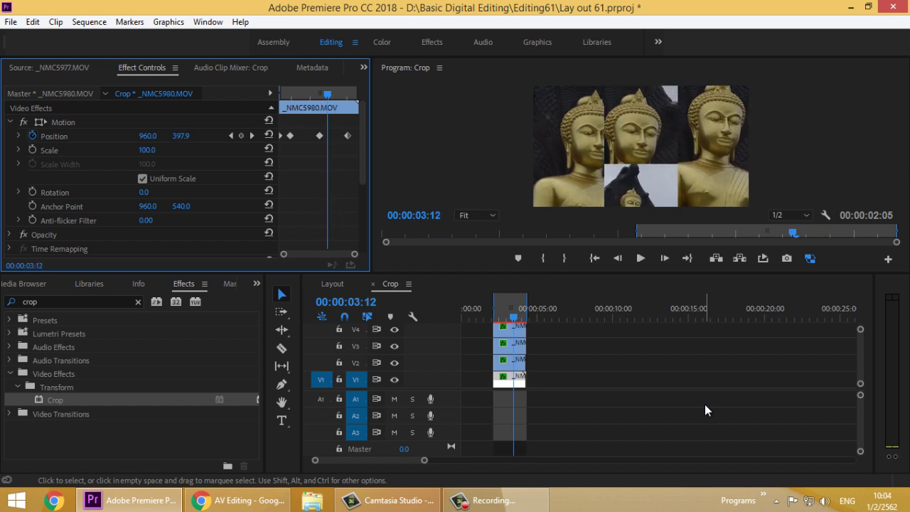
key("Left")
key("Left")
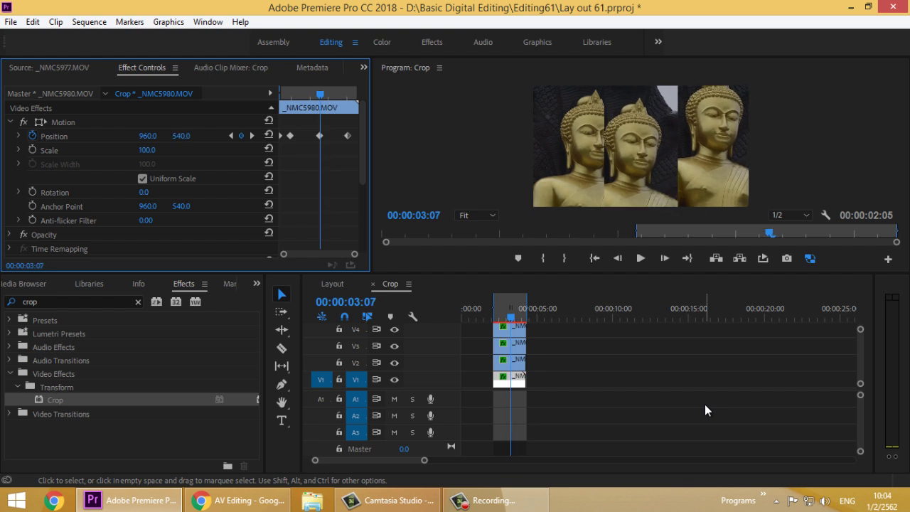
key("Right")
key("Right")
key("Right")
key("Right")
key("Right")
key("Right")
key("Right")
key("Right")
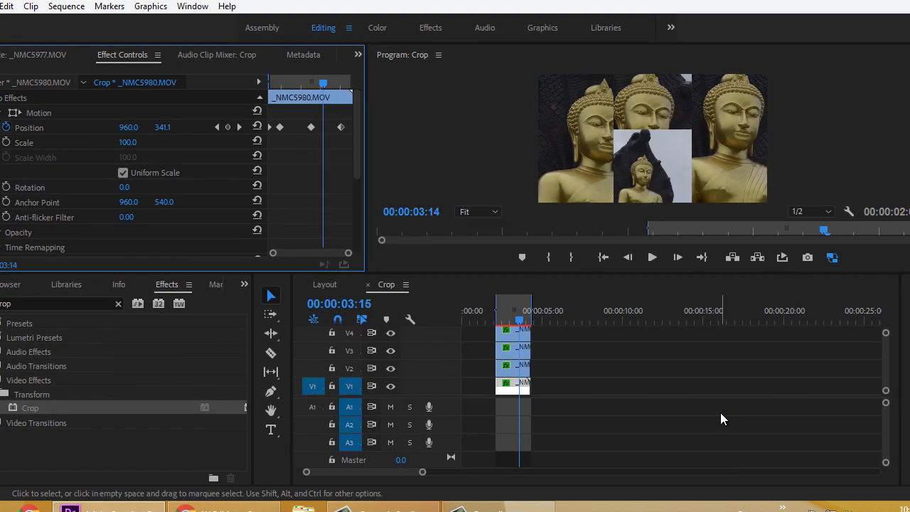
key("Right")
key("Right")
key("Right")
key("Right")
key("Right")
key("Right")
key("Right")
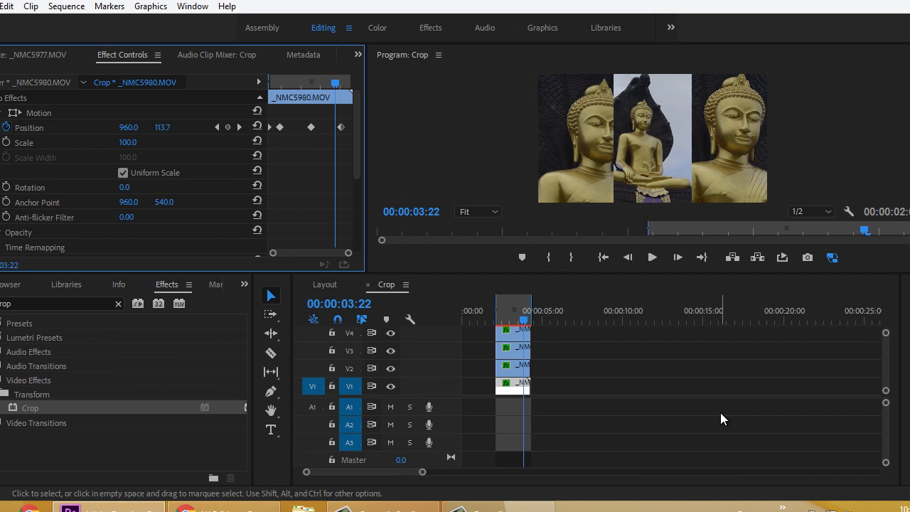
key("Left")
key("Left")
key("Left")
key("Left")
key("Left")
key("Left")
key("Left")
key("Left")
key("Left")
key("Left")
key("Left")
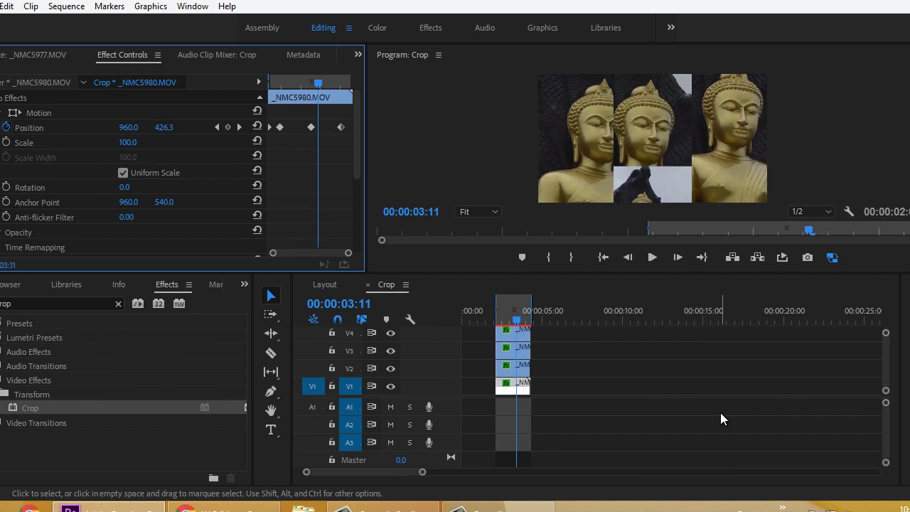
- Set the vertical Position of _NMC5980.MOV to -542 at the 00:00:04:01 keyframe
key("Right")
key("Right")
key("Right")
key("Right")
key("Right")
key("Right")
key("Right")
key("Right")
key("Right")
key("Right")
key("Right")
key("Right")
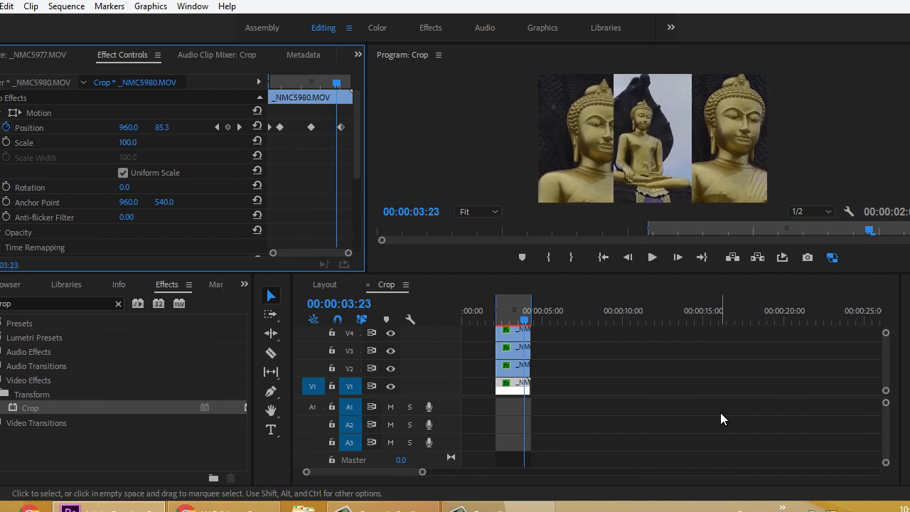
key("Right")
key("Right")
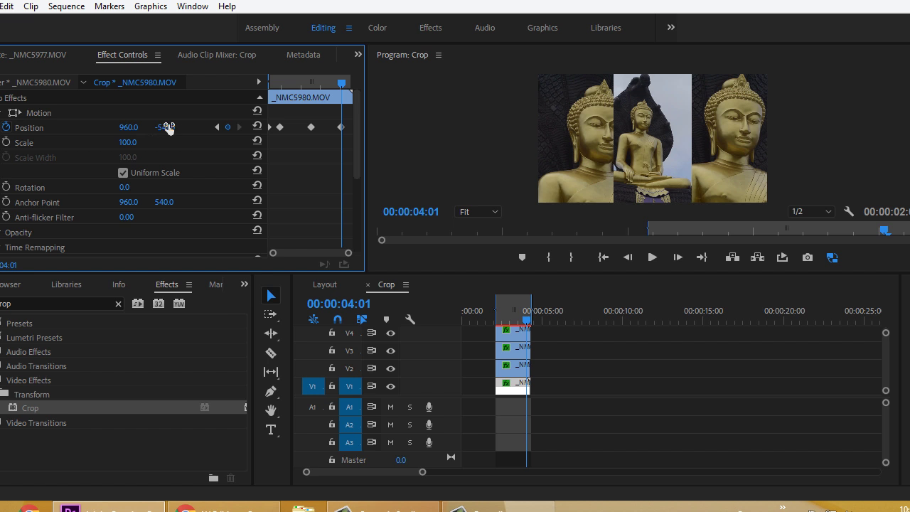
- Step frame by frame between 00:00:04:01 and 00:00:03:09 to check the faster upward exit of the middle strip against the incoming clip
key("Left")
key("Left")
key("Left")
key("Left")
key("Left")
key("Left")
key("Left")
key("Left")
key("Left")
key("Left")
key("Left")
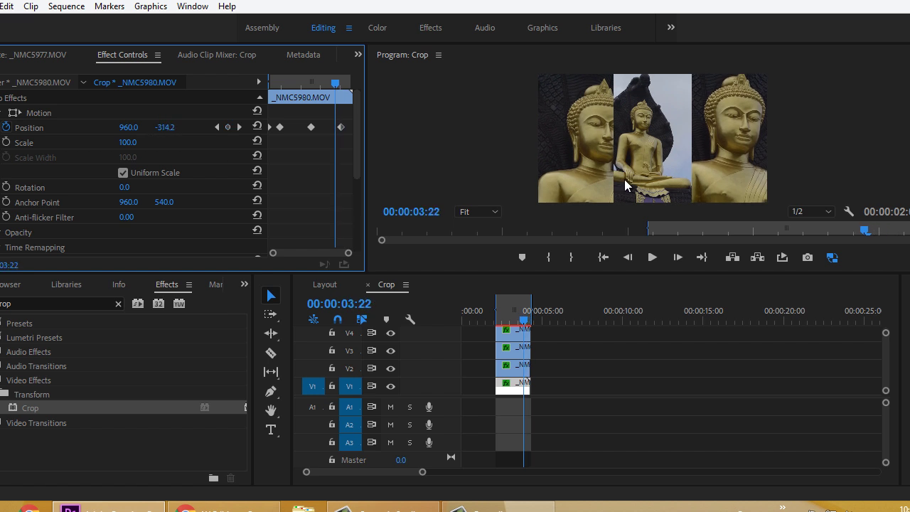
key("Left")
key("Left")
key("Left")
key("Left")
key("Left")
key("Left")
key("Left")
key("Left")
key("Left")
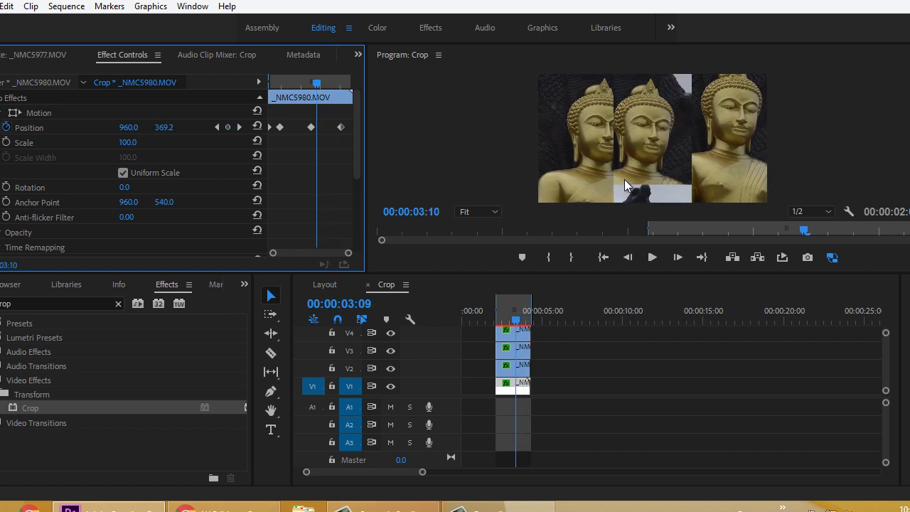
key("Right")
key("Right")
key("Right")
key("Right")
key("Right")
key("Right")
key("Right")
key("Right")
key("Right")
key("Right")
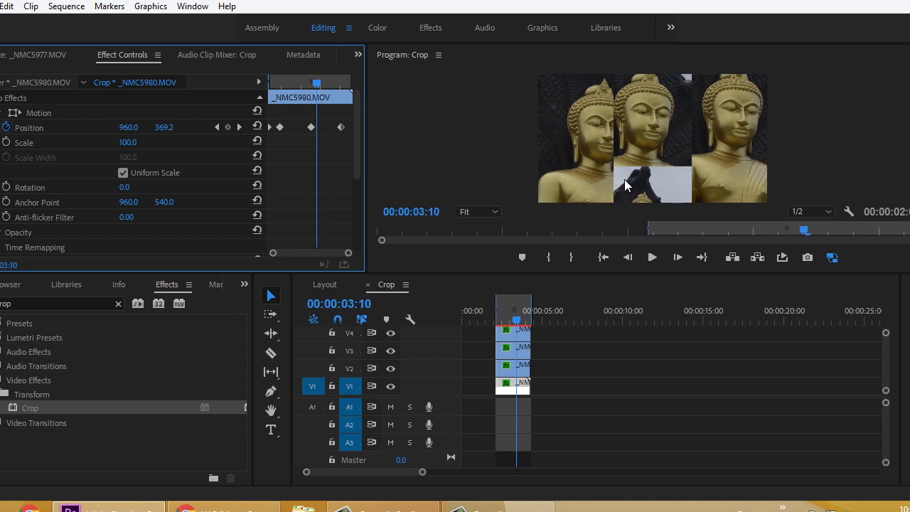
key("Right")
key("Right")
key("Right")
key("Right")
key("Right")
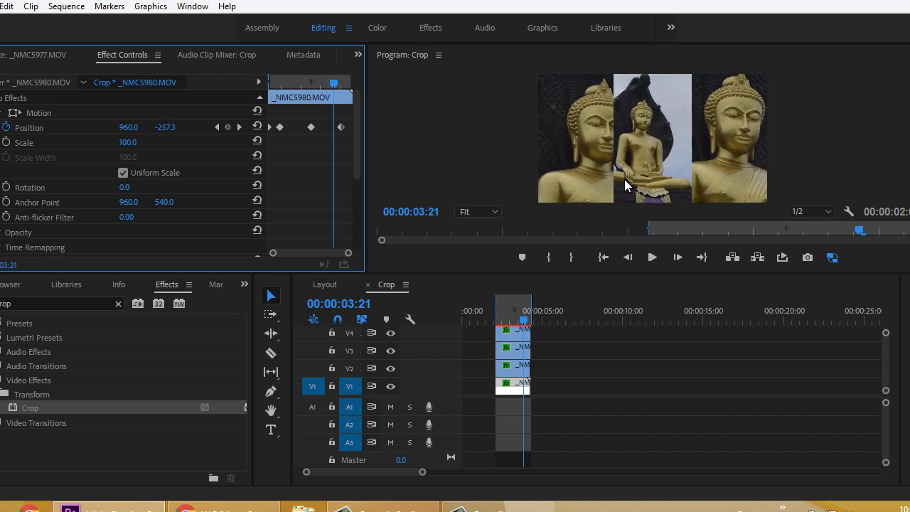
key("Left")
key("Left")
key("Left")
key("Left")
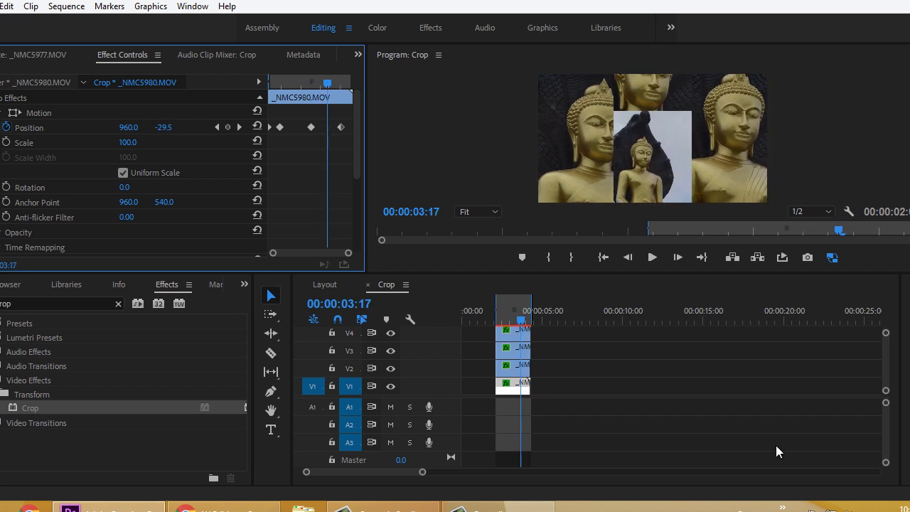
- Hide track V4 and step through the frames up to 00:00:04:01 to examine the middle strip's exit on its own
left_click(391, 333)
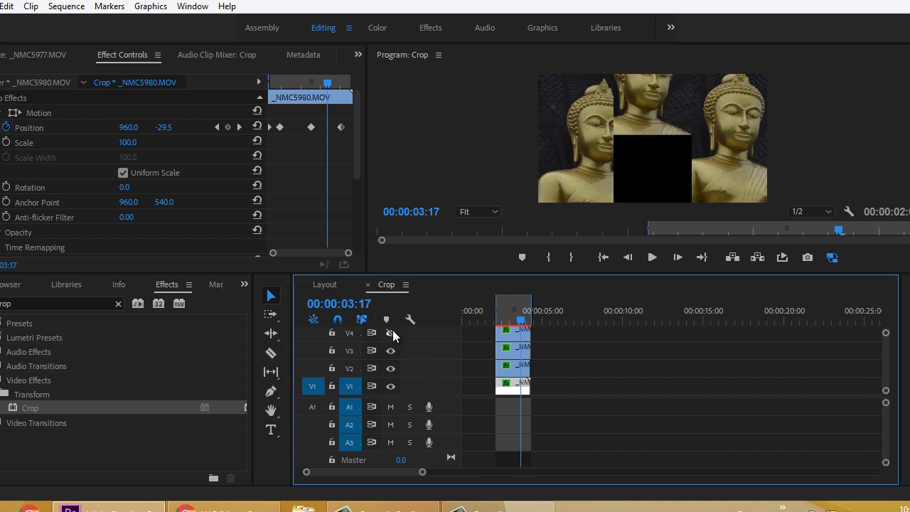
key("Left")
key("Left")
key("Left")
key("Left")
key("Right")
key("Right")
key("Right")
key("Right")
key("Right")
key("Right")
key("Right")
key("Right")
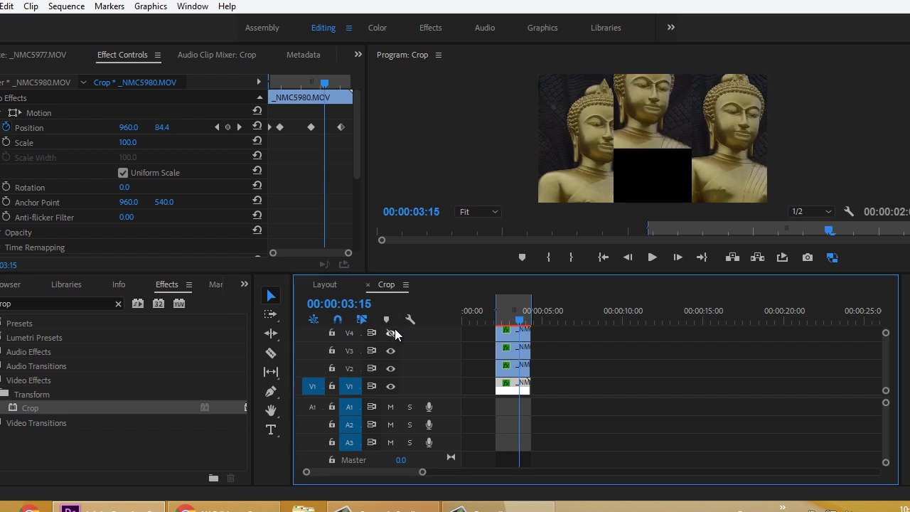
key("Right")
key("Right")
key("Right")
key("Right")
key("Right")
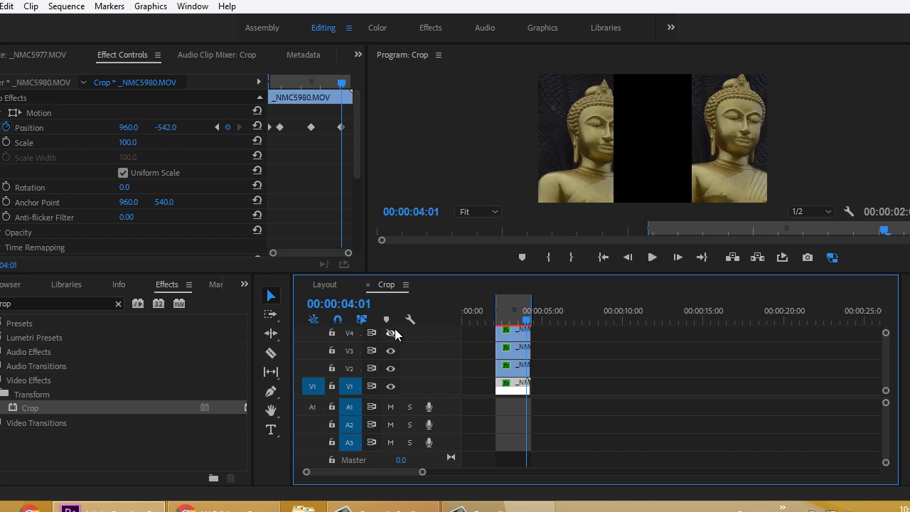
key("Left")
key("Left")
key("Left")
key("Left")
key("Left")
key("Left")
key("Left")
key("Left")
key("Left")
key("Left")
key("Left")
key("Left")
key("Left")
key("Left")
key("Left")
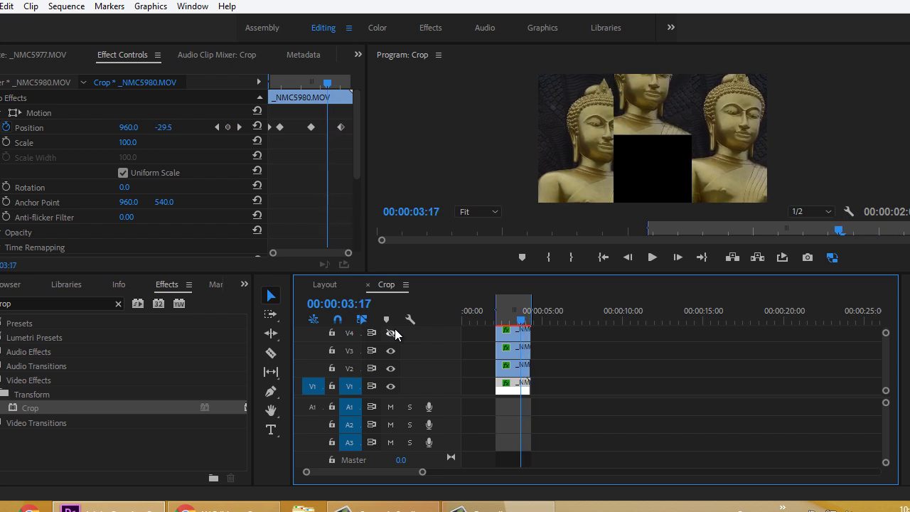
- Show track V4 again and step from 00:00:03:07 to 00:00:04:00 to review the fourth clip pushing out the middle strip
key("Left")
key("Left")
key("Left")
key("Left")
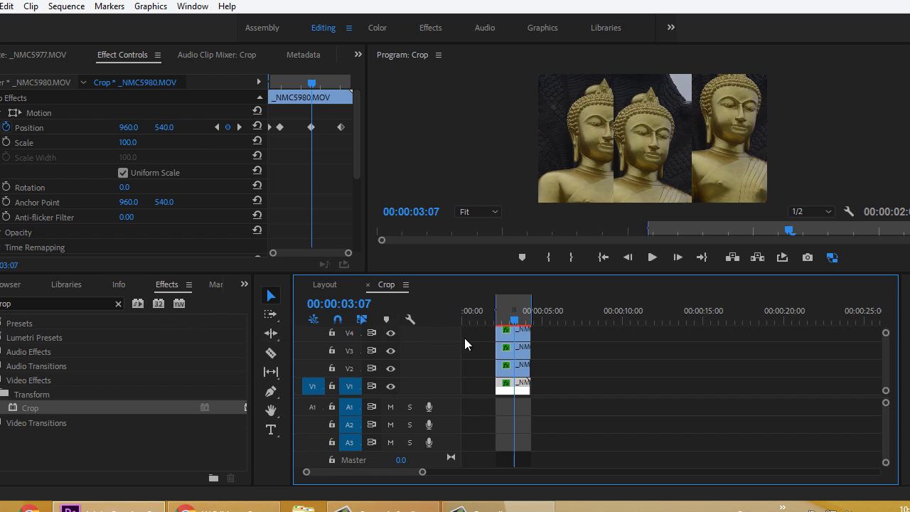
key("Right")
key("Right")
key("Right")
key("Right")
key("Right")
key("Right")
key("Right")
key("Right")
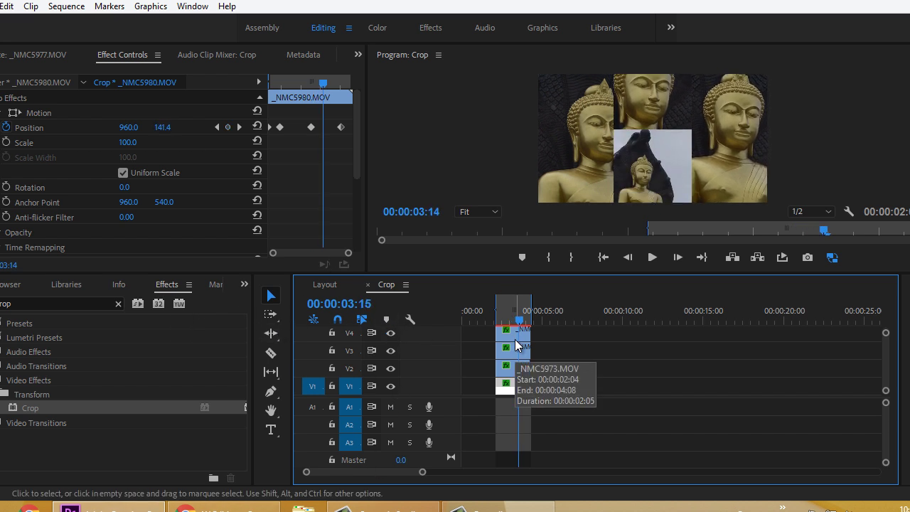
key("Right")
key("Right")
key("Right")
key("Right")
key("Right")
key("Right")
key("Right")
key("Right")
key("Right")
key("Right")
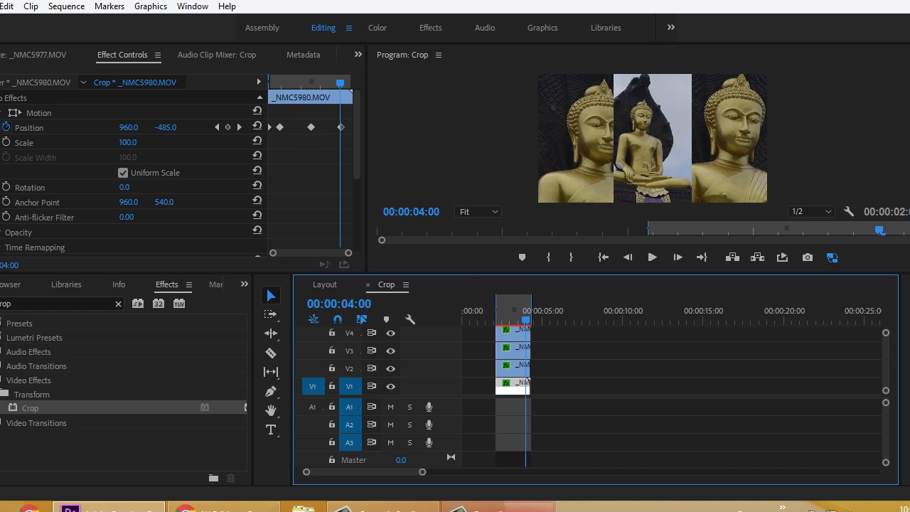
mouse_move(498, 507)
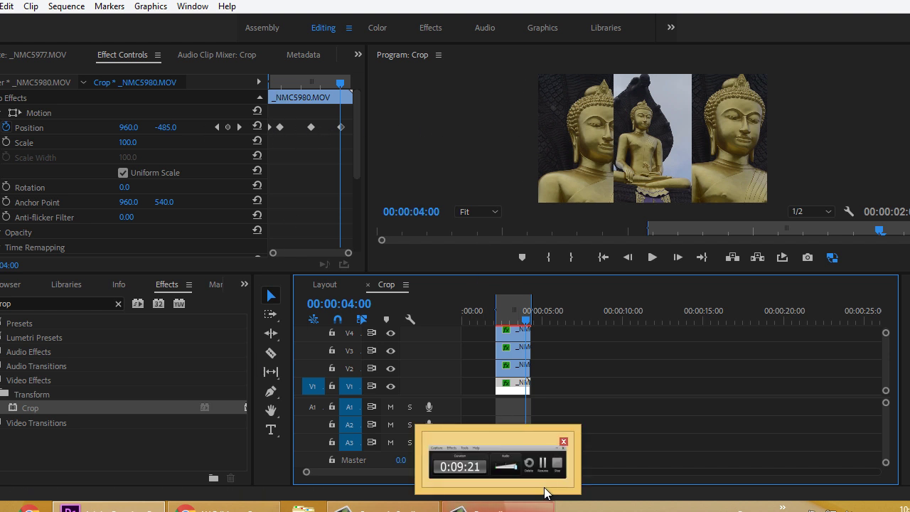